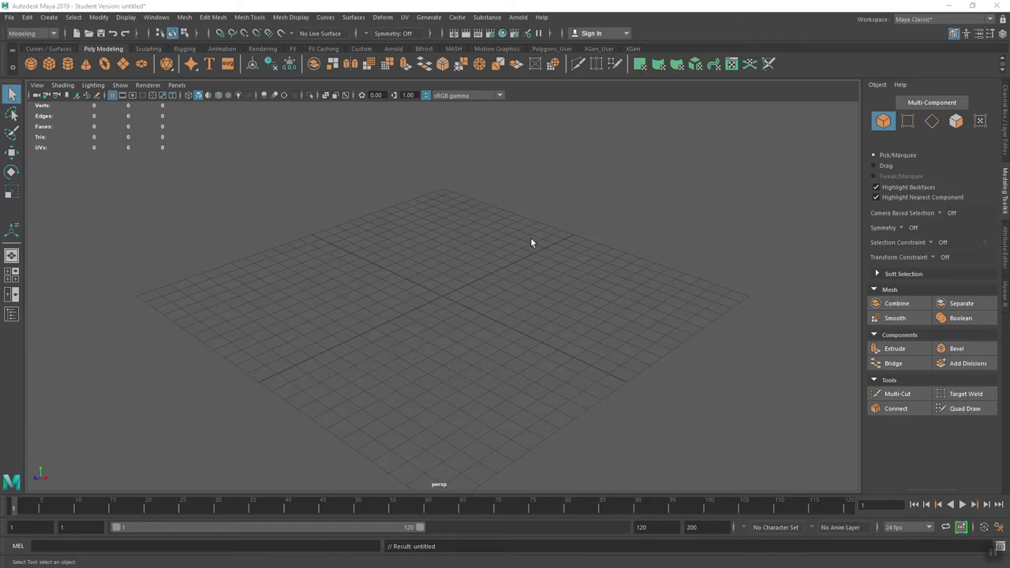
Set the current project to the project2 folder on the Desktop
{"action": "left_click", "coordinate": [9, 17]}
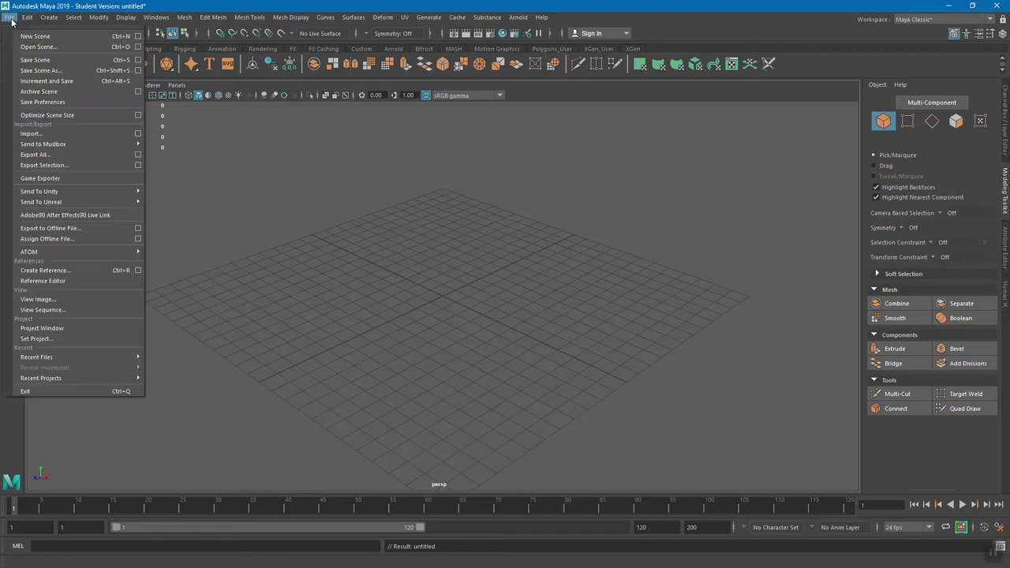
{"action": "left_click", "coordinate": [35, 339]}
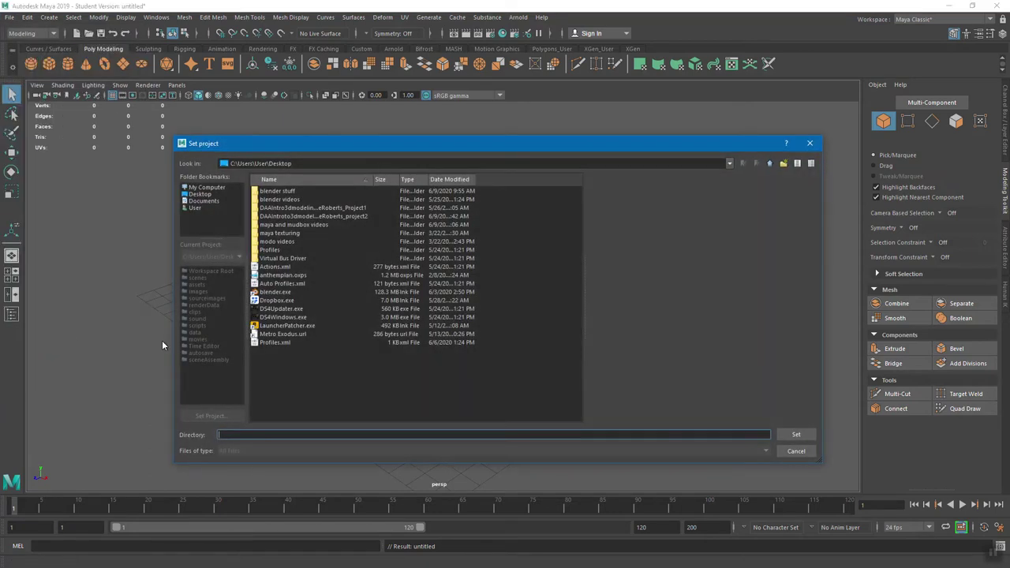
{"action": "left_click", "coordinate": [314, 217]}
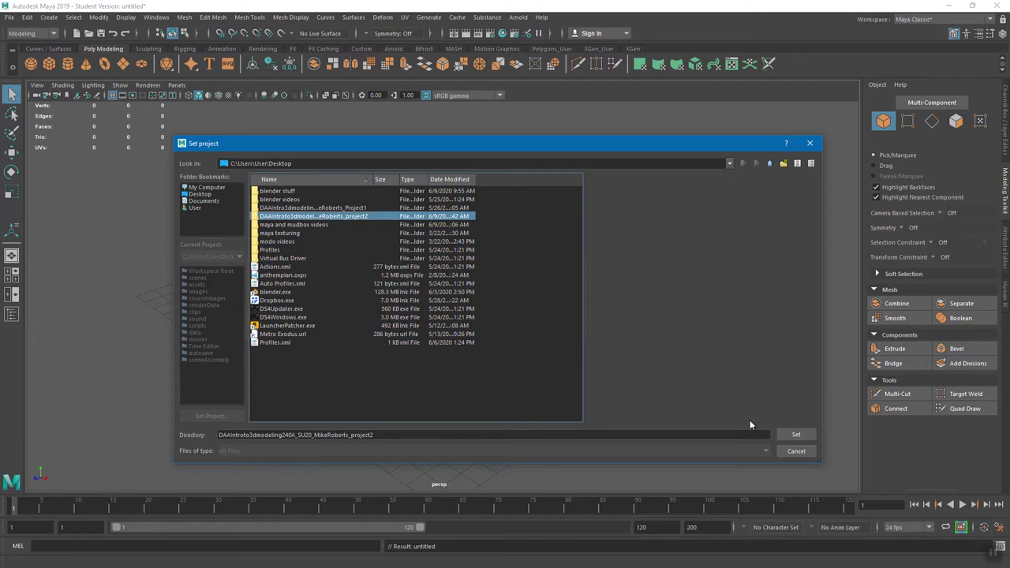
{"action": "left_click", "coordinate": [796, 435]}
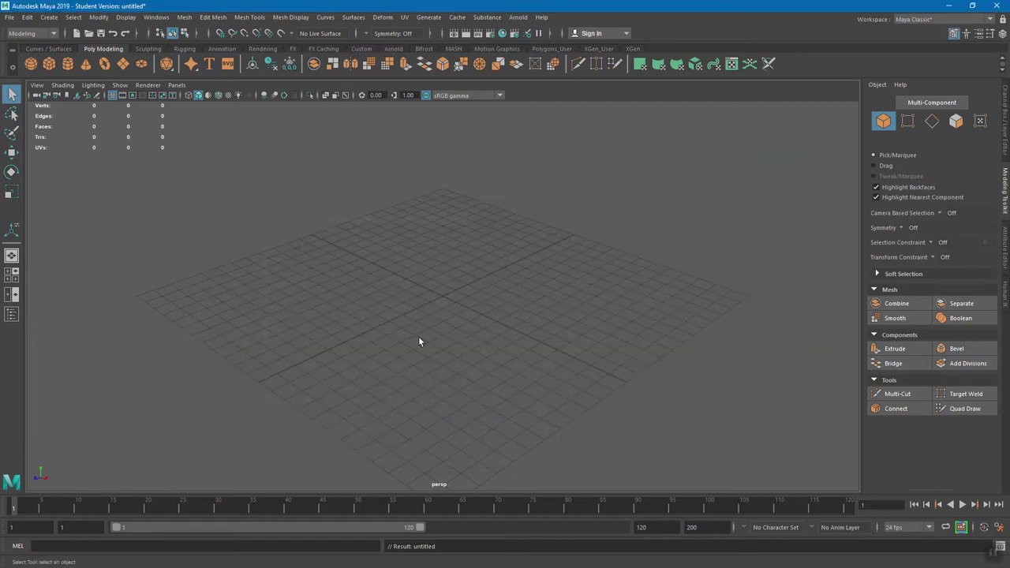
Open the project2_lamp.mb scene without saving the untitled scene, and accept the student version notice
{"action": "left_click", "coordinate": [9, 17]}
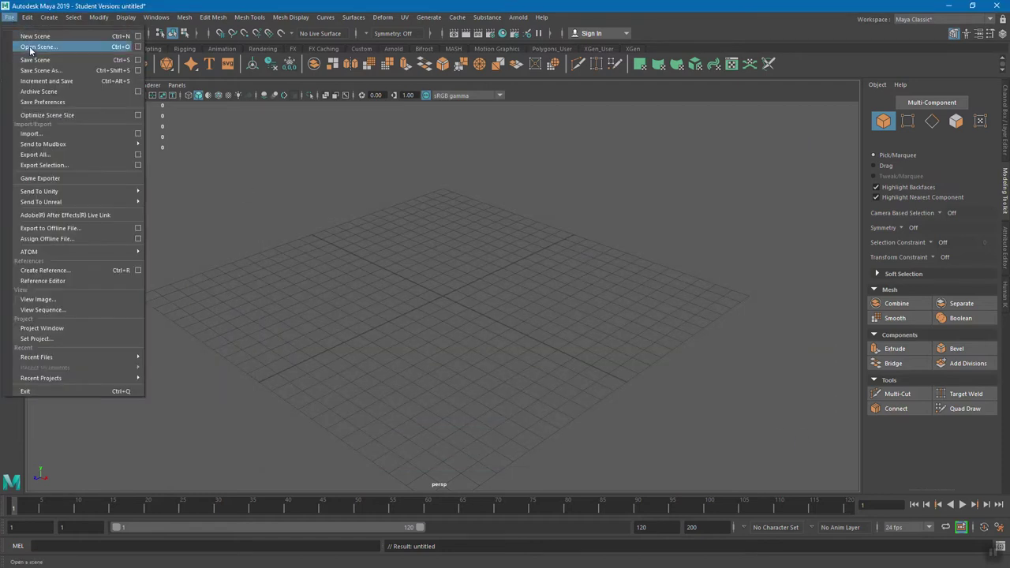
{"action": "left_click", "coordinate": [36, 46]}
{"action": "left_click", "coordinate": [316, 199]}
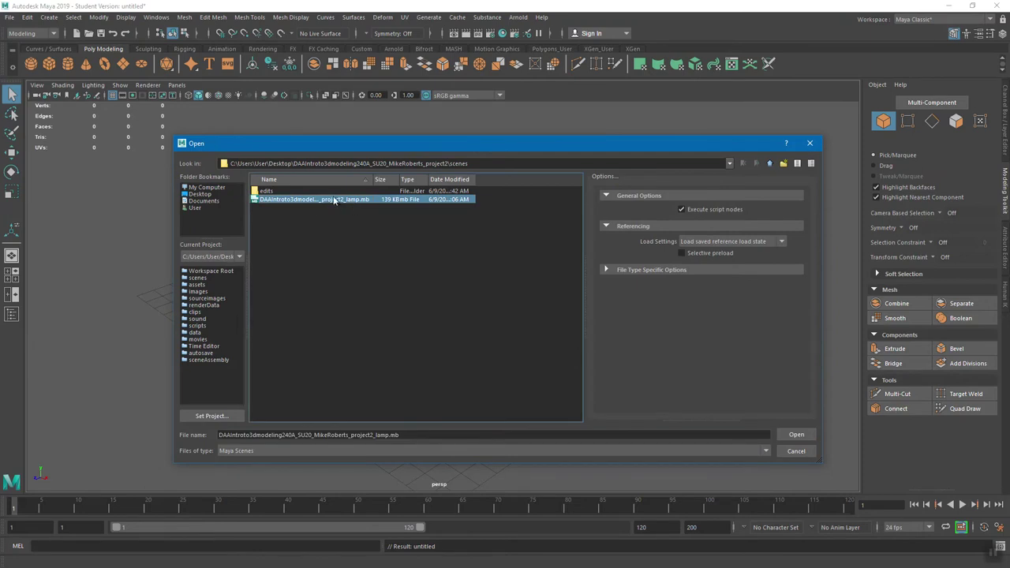
{"action": "left_click", "coordinate": [787, 437]}
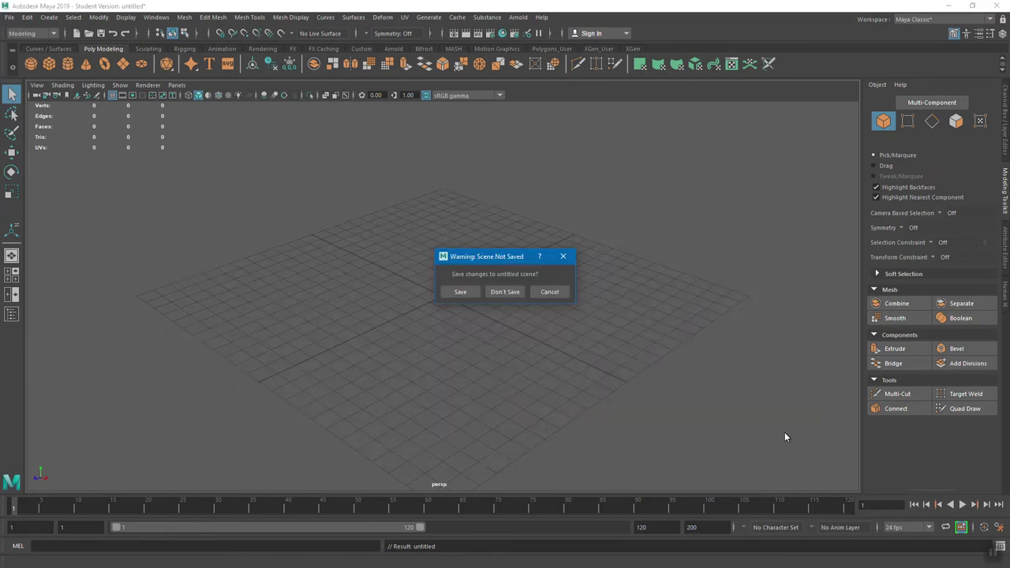
{"action": "left_click", "coordinate": [505, 292]}
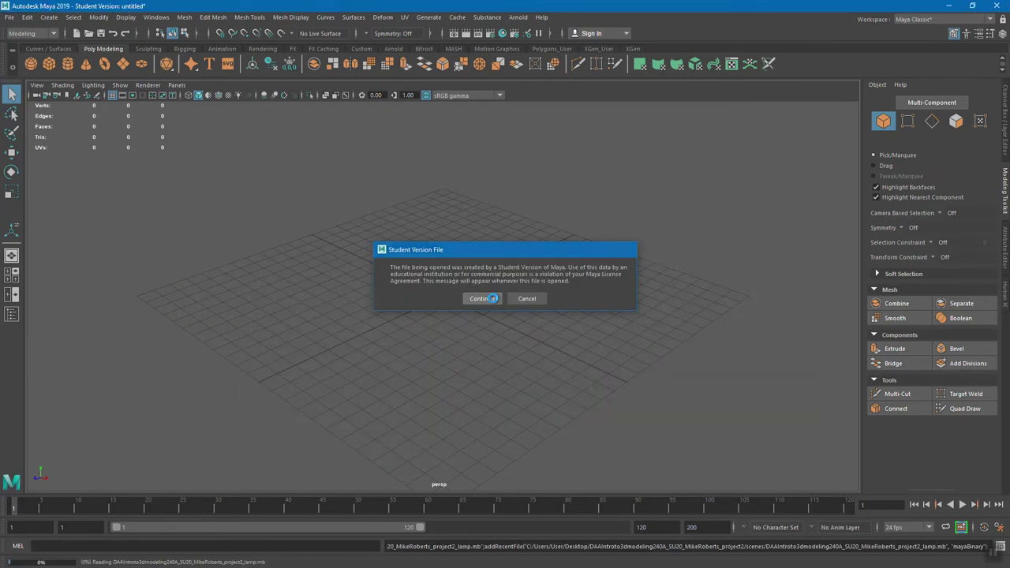
{"action": "left_click", "coordinate": [482, 298]}
Select the lamp base and the reference image plane, and isolate them in the viewport
{"action": "left_click_drag", "start_coordinate": [580, 343], "coordinate": [528, 350], "text": "alt"}
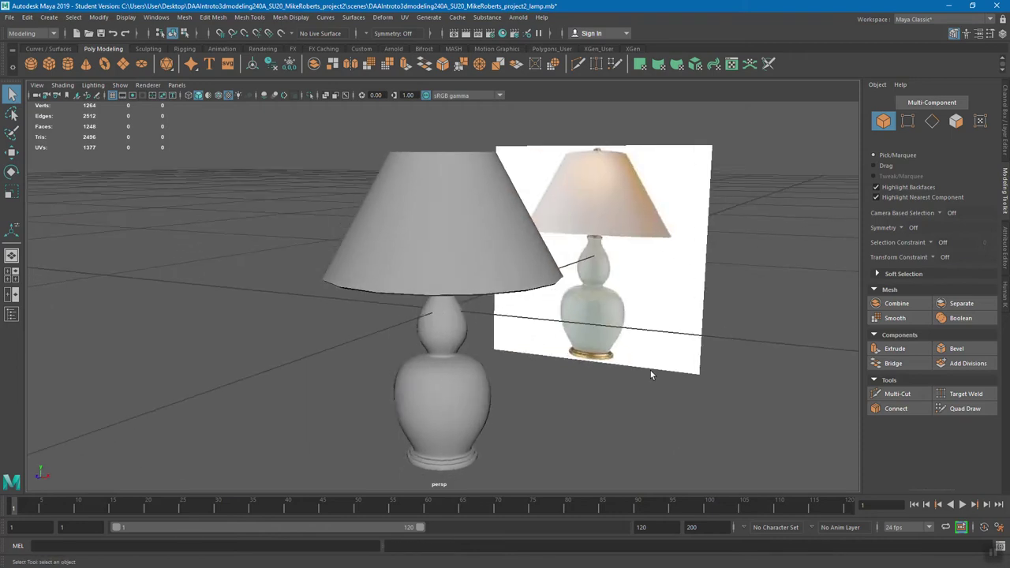
{"action": "left_click_drag", "start_coordinate": [682, 345], "coordinate": [609, 340], "text": "alt"}
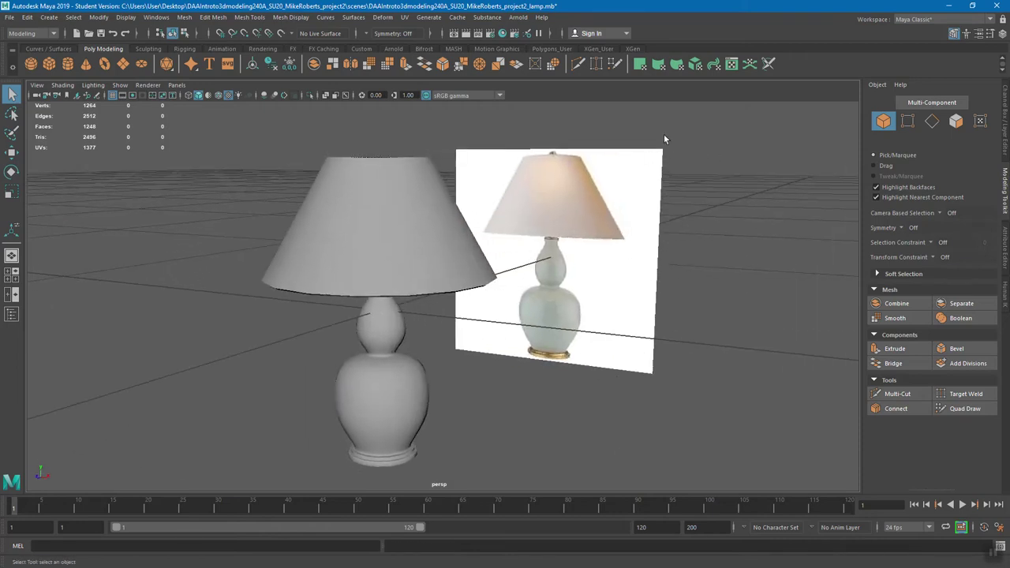
{"action": "left_click_drag", "start_coordinate": [449, 333], "coordinate": [409, 269], "text": "alt"}
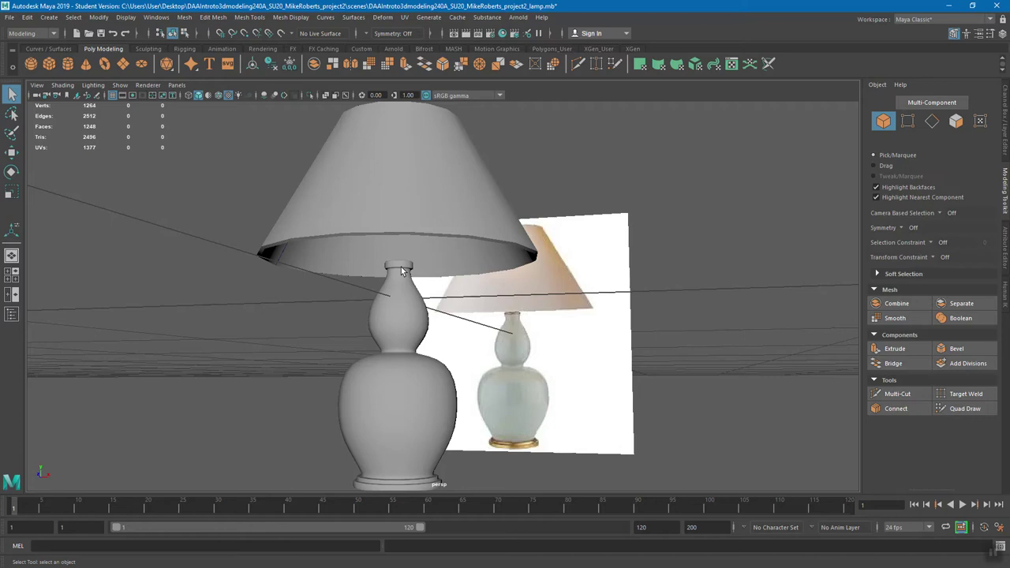
{"action": "left_click_drag", "start_coordinate": [472, 272], "coordinate": [456, 247], "text": "alt"}
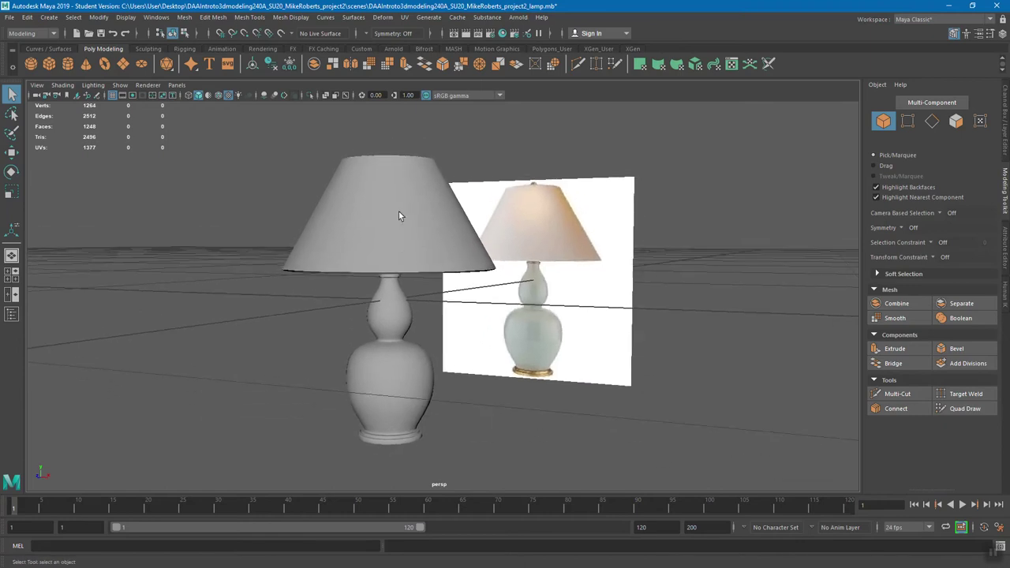
{"action": "left_click_drag", "start_coordinate": [412, 218], "coordinate": [528, 284], "text": "alt"}
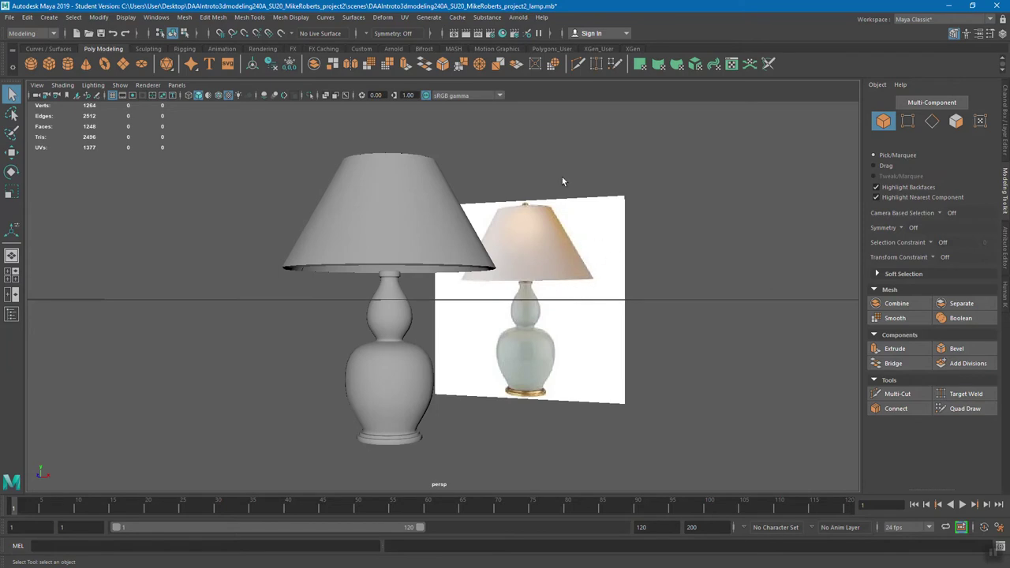
{"action": "left_click_drag", "start_coordinate": [529, 274], "coordinate": [463, 264], "text": "alt"}
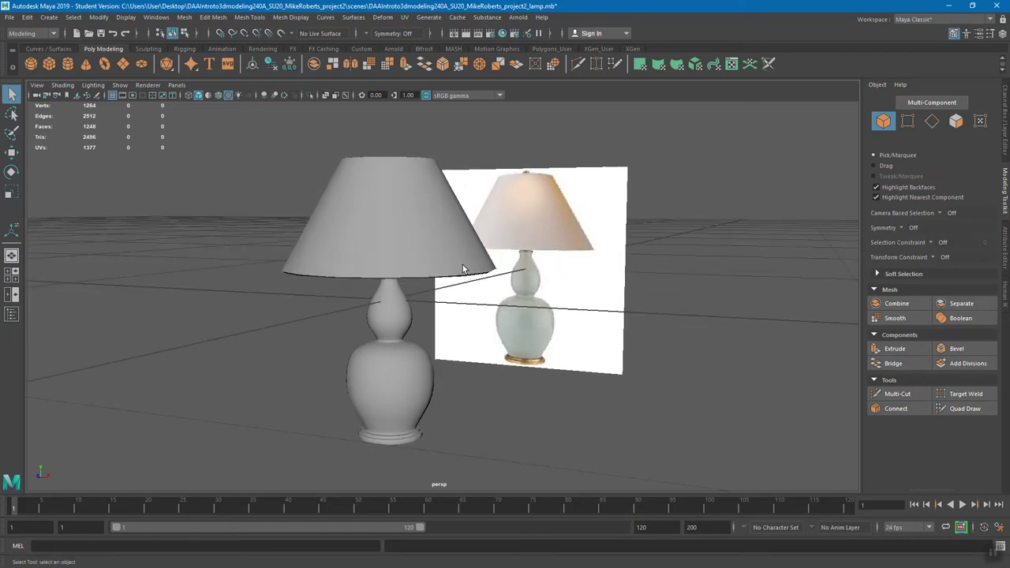
{"action": "left_click", "coordinate": [394, 315]}
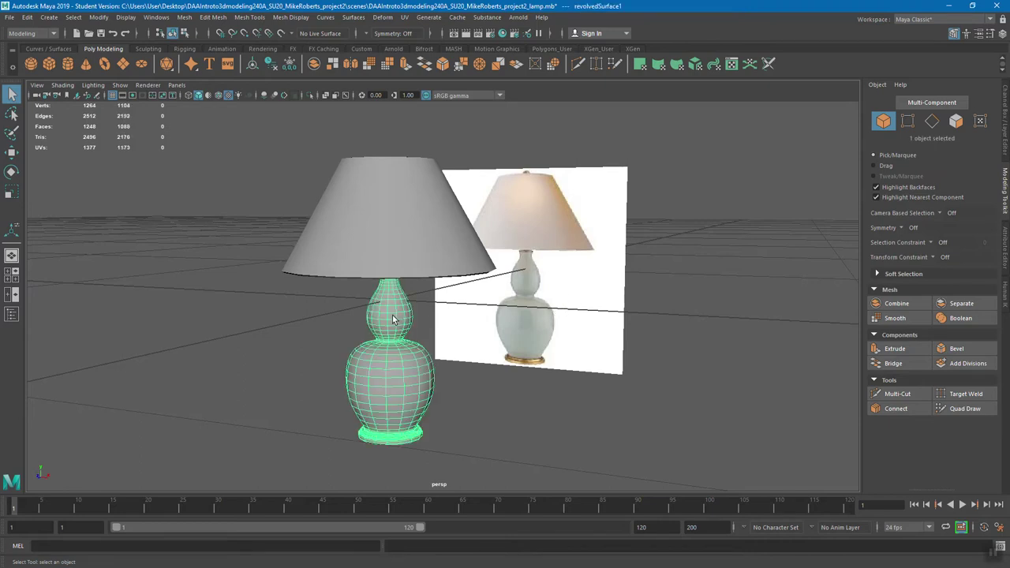
{"action": "left_click", "coordinate": [622, 314], "text": "shift"}
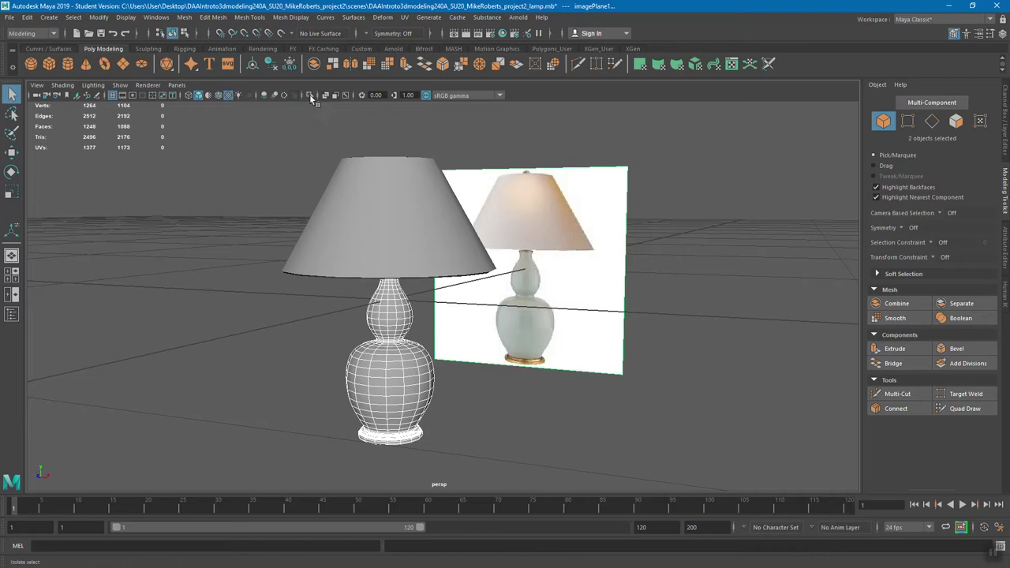
{"action": "left_click", "coordinate": [118, 85]}
{"action": "mouse_move", "coordinate": [128, 106]}
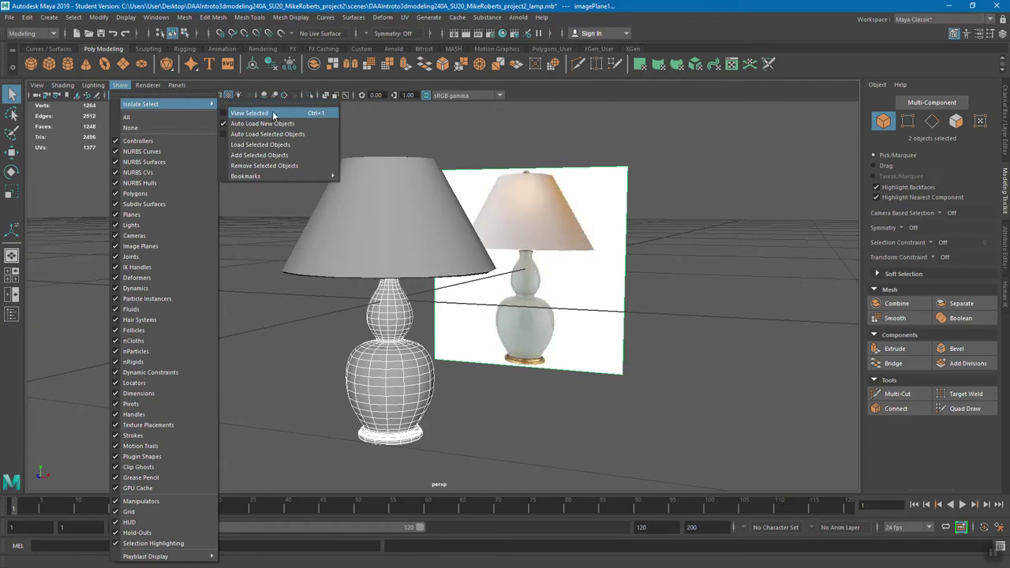
{"action": "mouse_move", "coordinate": [260, 176]}
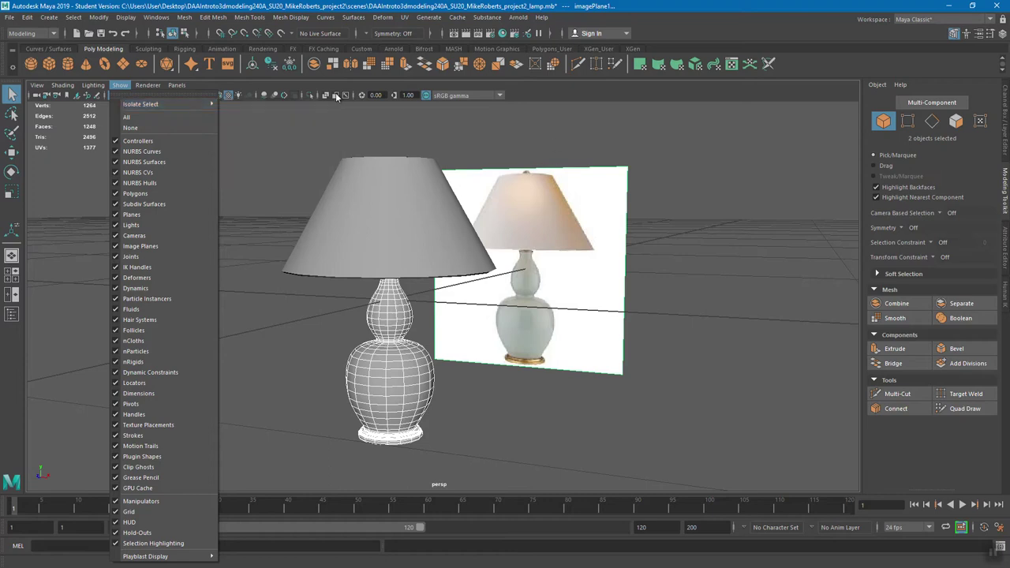
{"action": "left_click", "coordinate": [309, 95]}
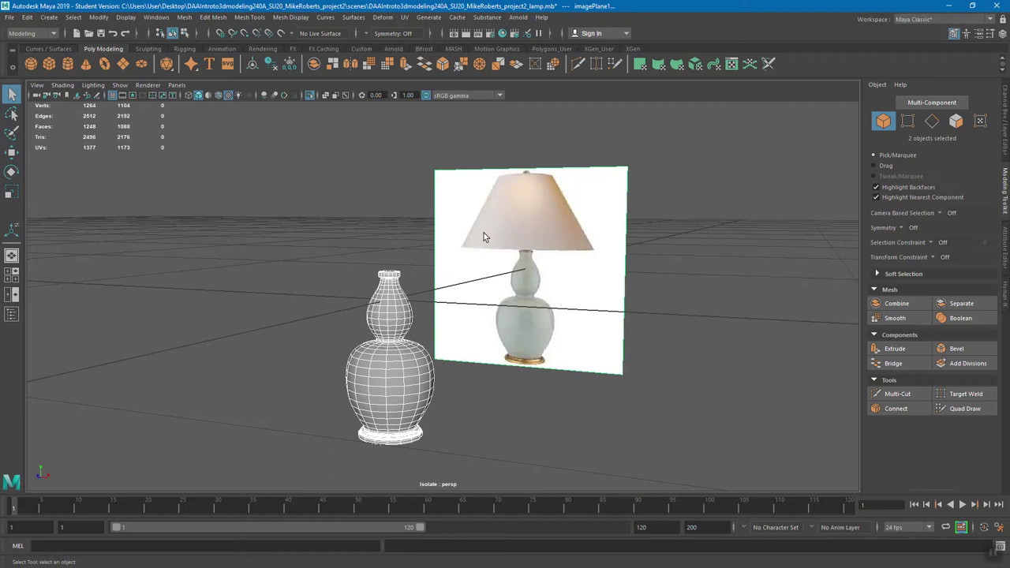
Open the Outliner beside the viewport and clear the selection
{"action": "left_click", "coordinate": [125, 17]}
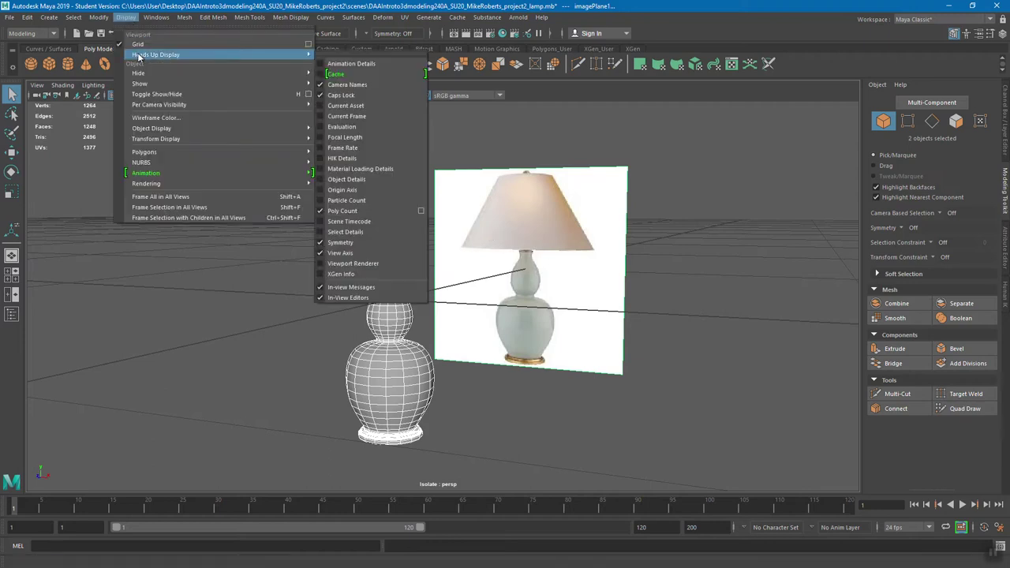
{"action": "mouse_move", "coordinate": [141, 73]}
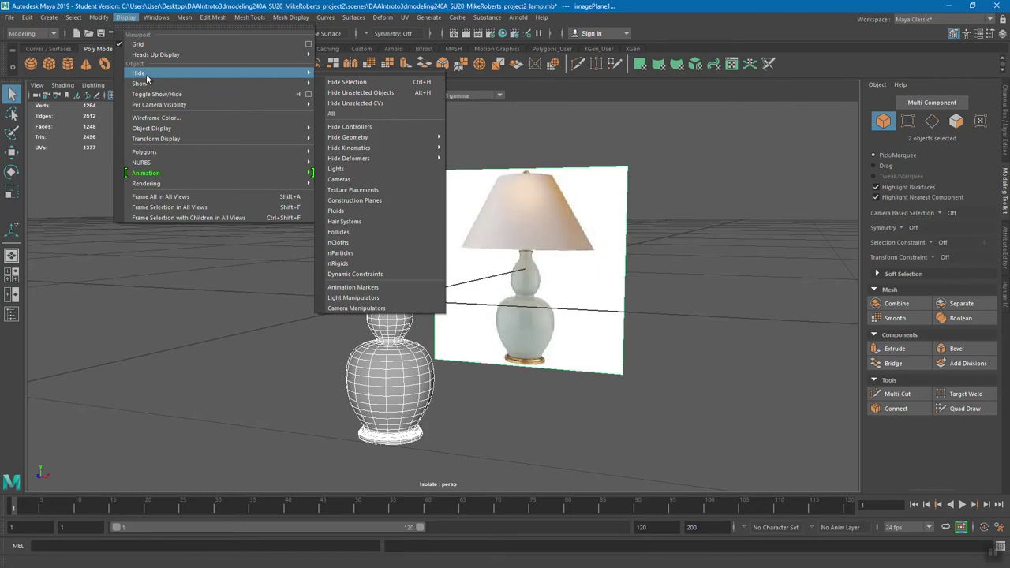
{"action": "mouse_move", "coordinate": [156, 17]}
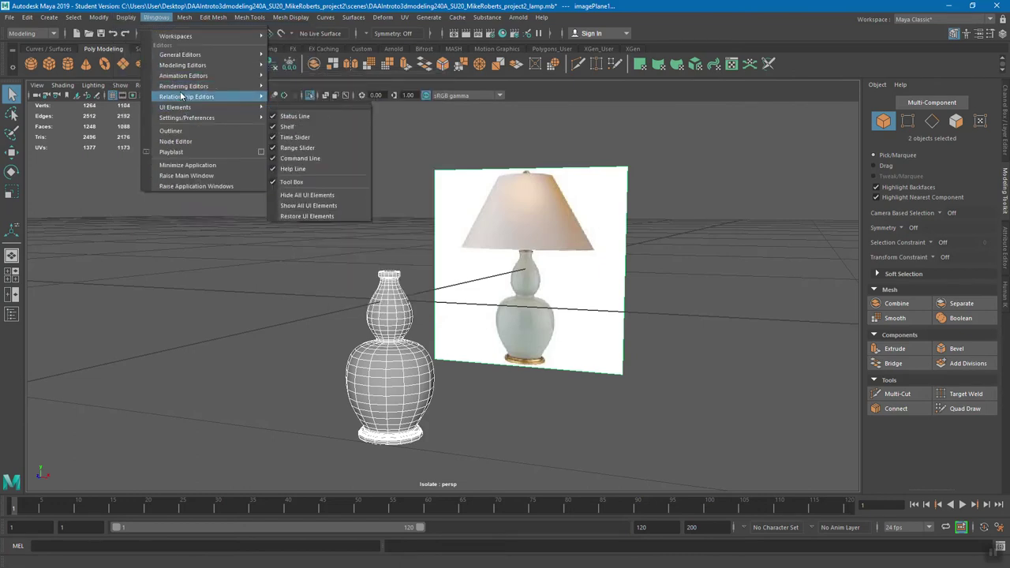
{"action": "left_click", "coordinate": [172, 130]}
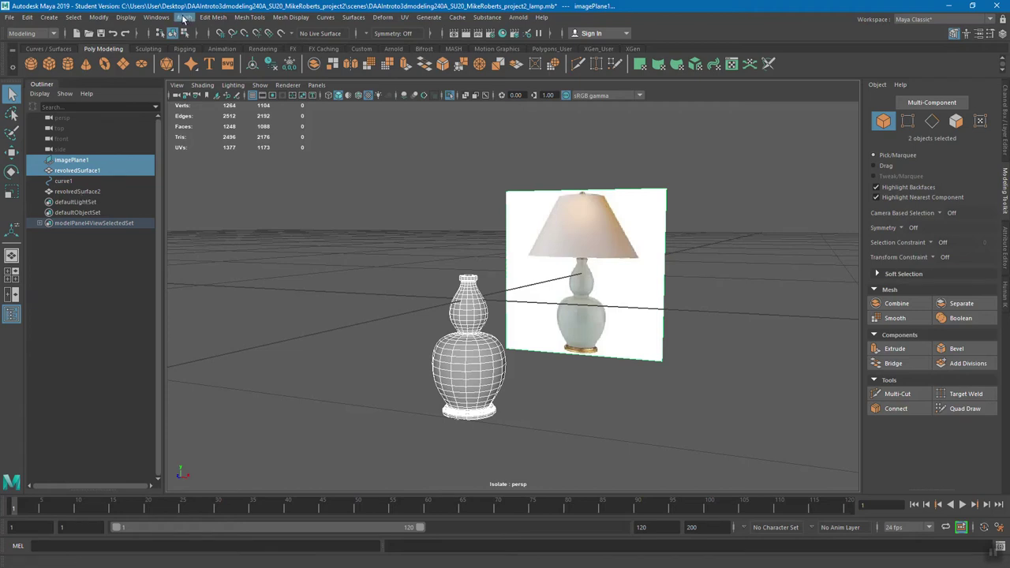
{"action": "left_click", "coordinate": [126, 17]}
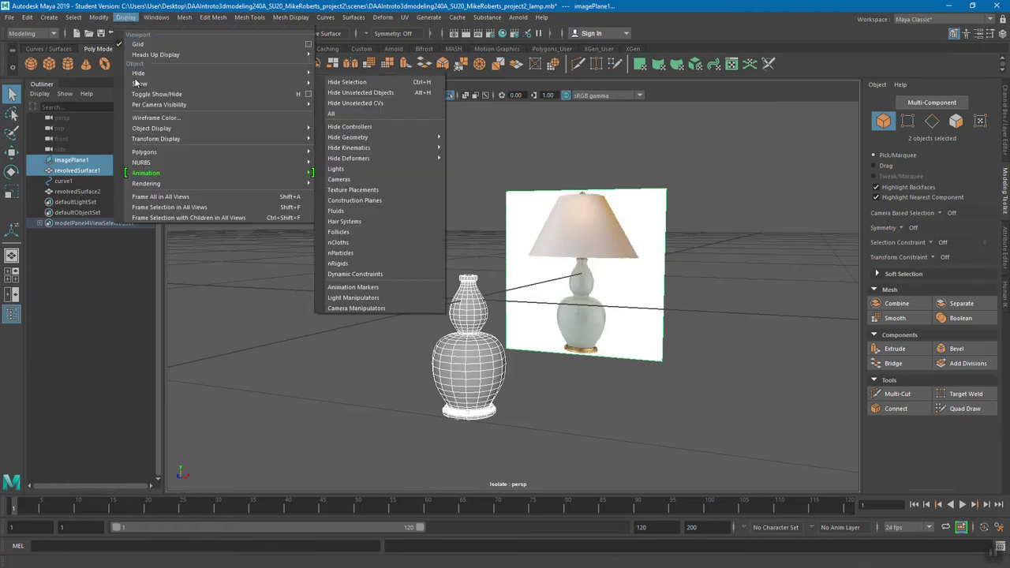
{"action": "mouse_move", "coordinate": [137, 91]}
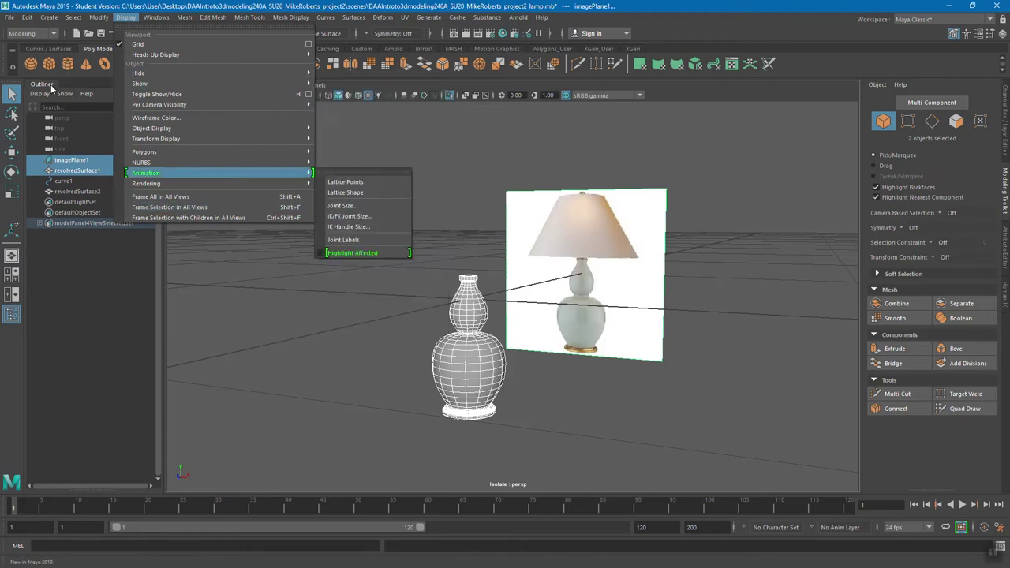
{"action": "left_click", "coordinate": [520, 360]}
{"action": "middle_click_drag", "start_coordinate": [546, 348], "coordinate": [508, 341], "text": "alt"}
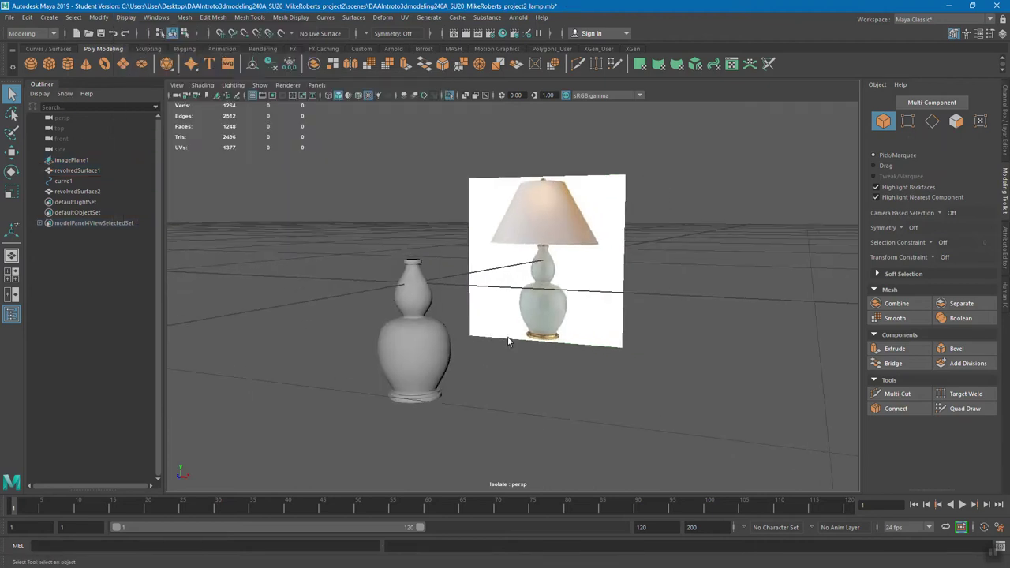
Turn off the isolated view, reselect the lamp base and the reference image plane, and isolate both again
{"action": "left_click", "coordinate": [449, 95]}
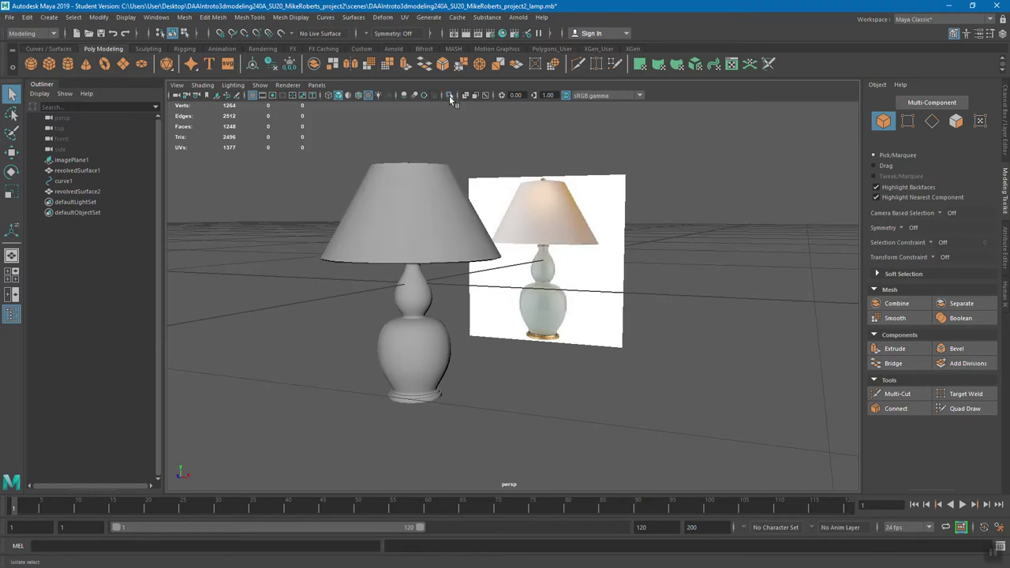
{"action": "left_click", "coordinate": [416, 310]}
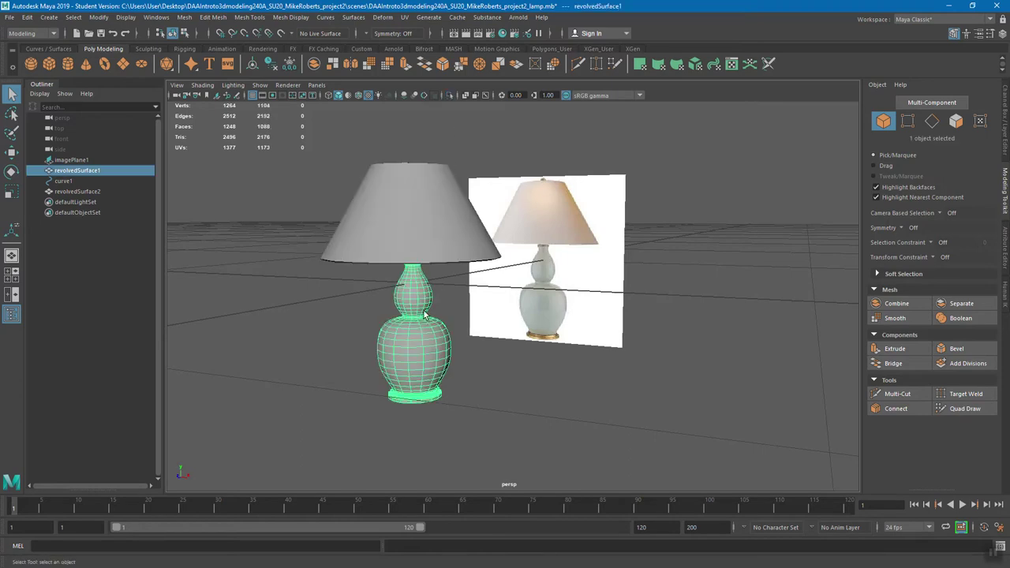
{"action": "left_click", "coordinate": [469, 296], "text": "shift"}
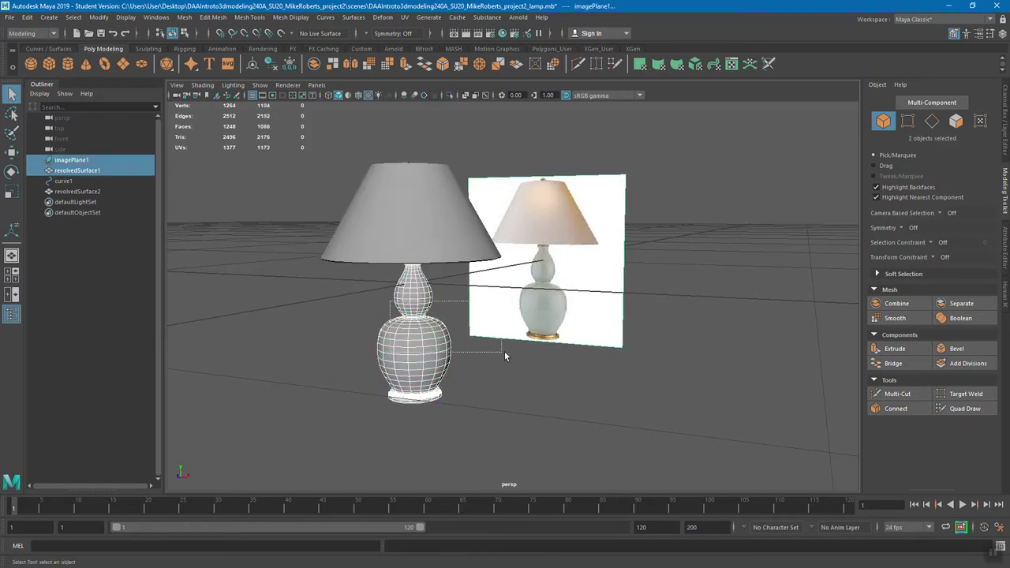
{"action": "left_click", "coordinate": [404, 304]}
{"action": "left_click", "coordinate": [449, 95]}
{"action": "middle_click_drag", "start_coordinate": [420, 236], "coordinate": [440, 225], "text": "alt"}
{"action": "key", "text": "ctrl+z"}
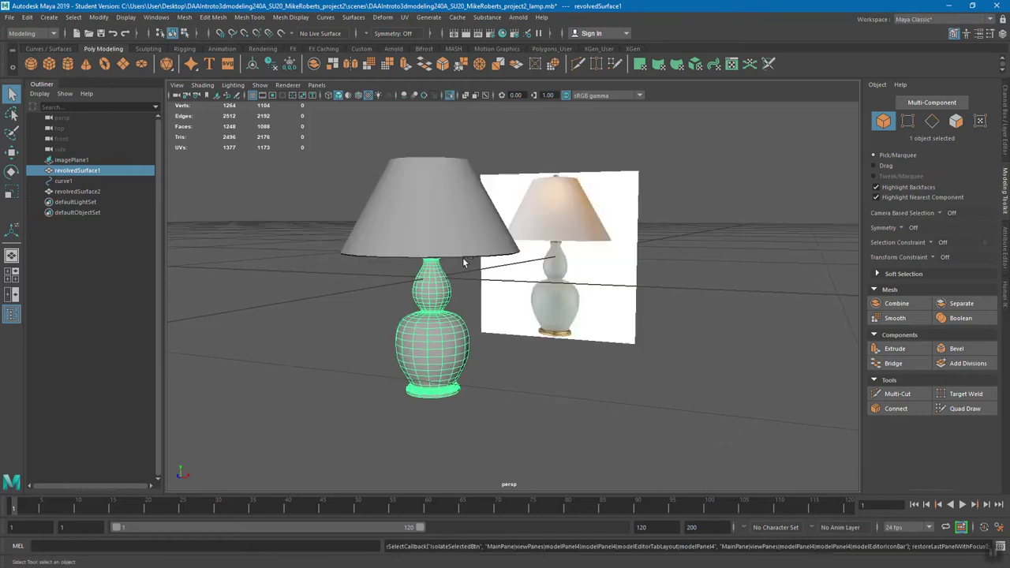
{"action": "left_click", "coordinate": [483, 308], "text": "shift"}
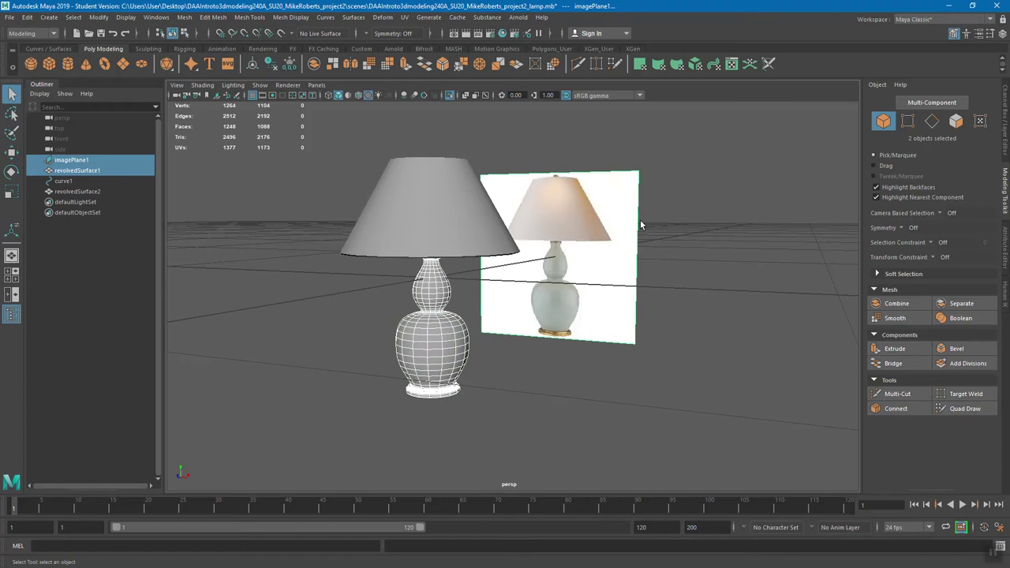
{"action": "left_click", "coordinate": [449, 95]}
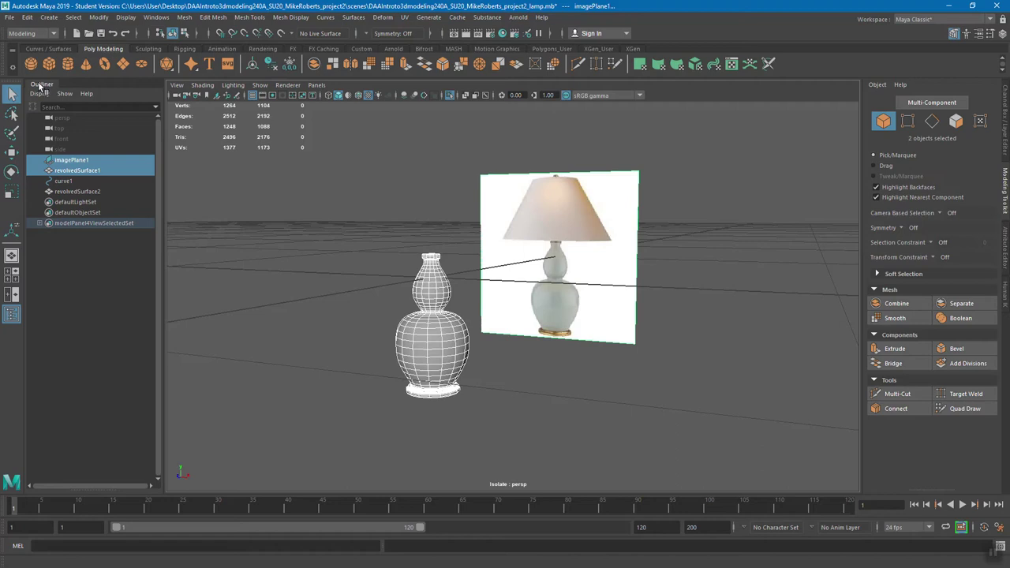
Close the Outliner and select only the lamp base
{"action": "right_click", "coordinate": [41, 85]}
{"action": "left_click", "coordinate": [65, 127]}
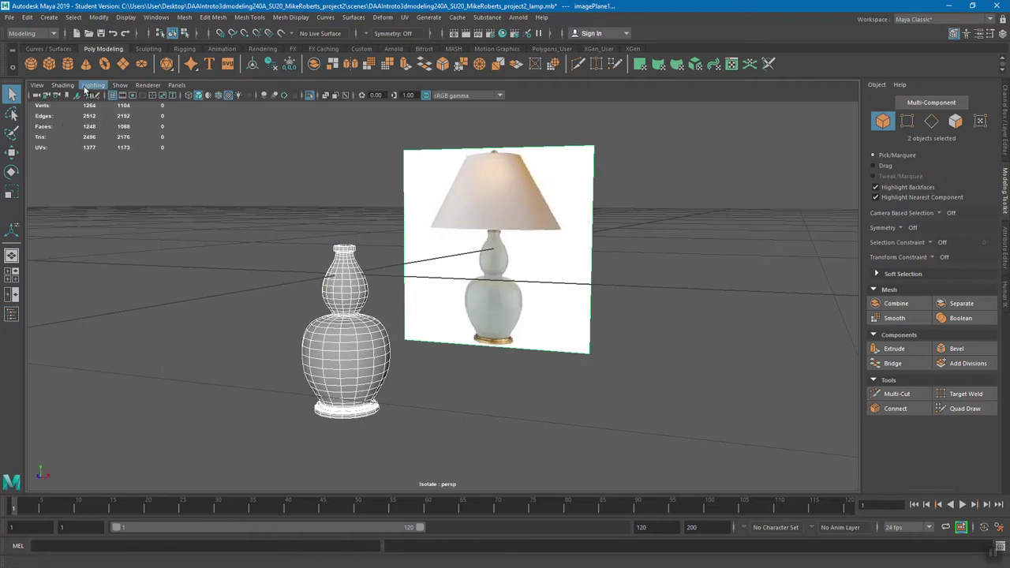
{"action": "mouse_move", "coordinate": [427, 281]}
{"action": "left_mouse_down", "text": "alt"}
{"action": "mouse_move", "coordinate": [409, 230]}
{"action": "mouse_move", "coordinate": [429, 275]}
{"action": "left_mouse_up", "text": "alt"}
{"action": "left_click", "coordinate": [408, 230]}
{"action": "right_click_drag", "start_coordinate": [429, 275], "coordinate": [481, 325], "text": "alt"}
{"action": "middle_click_drag", "start_coordinate": [480, 325], "coordinate": [499, 346], "text": "alt"}
{"action": "left_click", "coordinate": [397, 309]}
{"action": "middle_click_drag", "start_coordinate": [406, 300], "coordinate": [419, 221], "text": "alt"}
{"action": "left_click_drag", "start_coordinate": [419, 221], "coordinate": [416, 218], "text": "alt"}
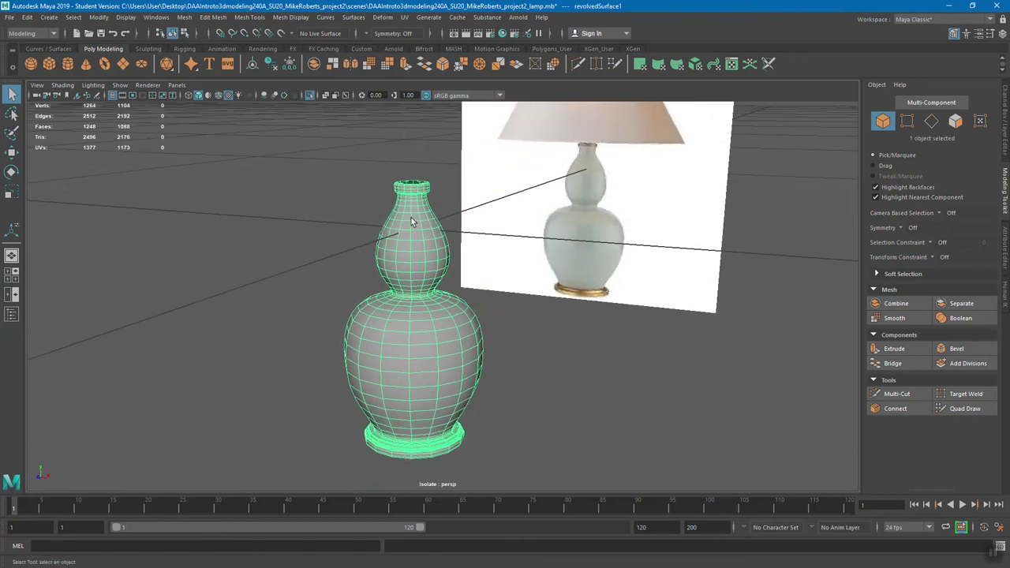
Examine the lamp base's mesh, including its neck and top opening, from above and at different distances
{"action": "right_click_drag", "start_coordinate": [411, 217], "coordinate": [455, 201]}
{"action": "middle_click_drag", "start_coordinate": [448, 191], "coordinate": [448, 281], "text": "alt"}
{"action": "left_click_drag", "start_coordinate": [448, 282], "coordinate": [451, 331], "text": "alt"}
{"action": "right_click_drag", "start_coordinate": [451, 311], "coordinate": [556, 311], "text": "alt"}
{"action": "right_click_drag", "start_coordinate": [378, 257], "coordinate": [425, 293], "text": "alt"}
{"action": "left_click_drag", "start_coordinate": [425, 293], "coordinate": [393, 299], "text": "alt"}
{"action": "right_click_drag", "start_coordinate": [392, 299], "coordinate": [372, 310], "text": "alt"}
{"action": "scroll", "coordinate": [371, 309], "scroll_direction": "down", "scroll_amount": 7}
{"action": "scroll", "coordinate": [371, 310], "scroll_direction": "up", "scroll_amount": 3}
{"action": "scroll", "coordinate": [371, 310], "scroll_direction": "down", "scroll_amount": 3}
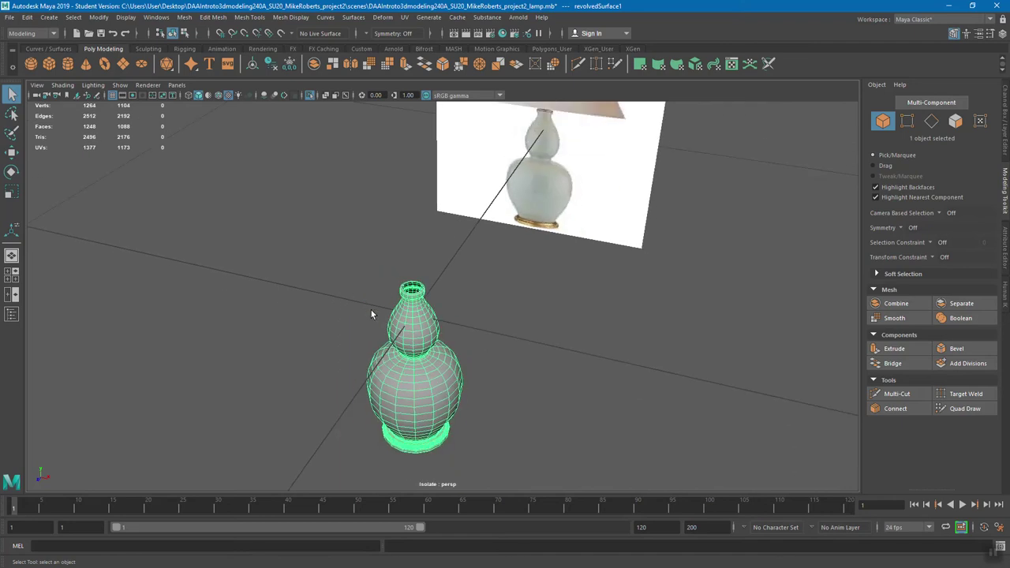
Switch the lamp base to edge selection and select the complete inner edge loop around its top opening
{"action": "scroll", "coordinate": [370, 310], "scroll_direction": "up", "scroll_amount": 5}
{"action": "scroll", "coordinate": [370, 310], "scroll_direction": "down", "scroll_amount": 3}
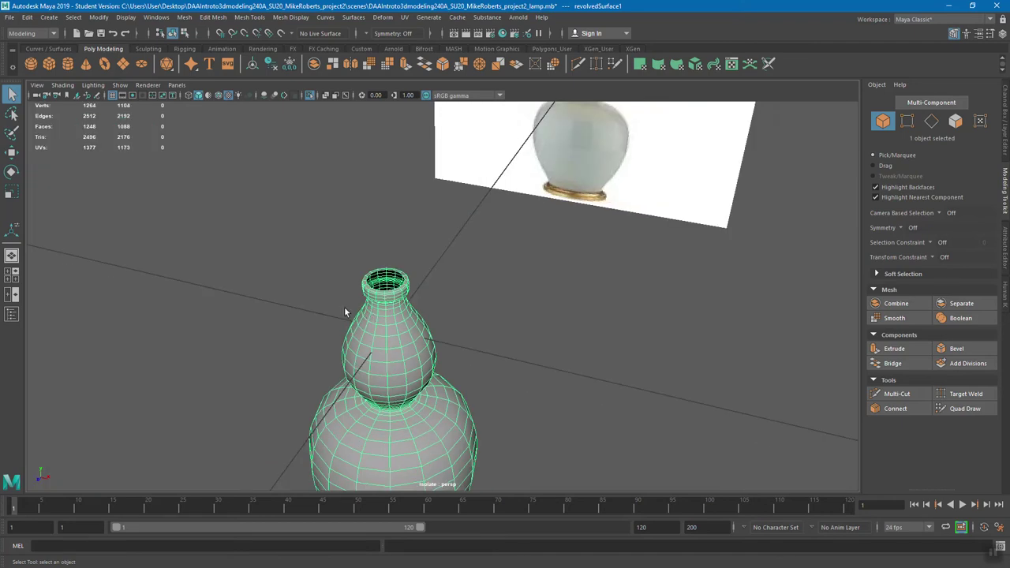
{"action": "right_click_drag", "start_coordinate": [341, 307], "coordinate": [389, 341], "text": "alt"}
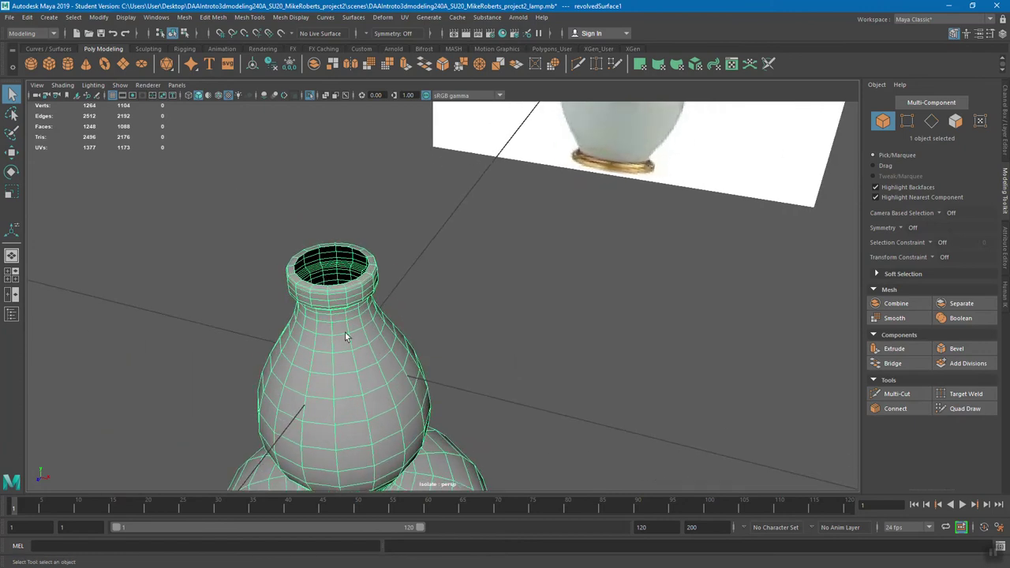
{"action": "middle_click_drag", "start_coordinate": [342, 332], "coordinate": [408, 330], "text": "alt"}
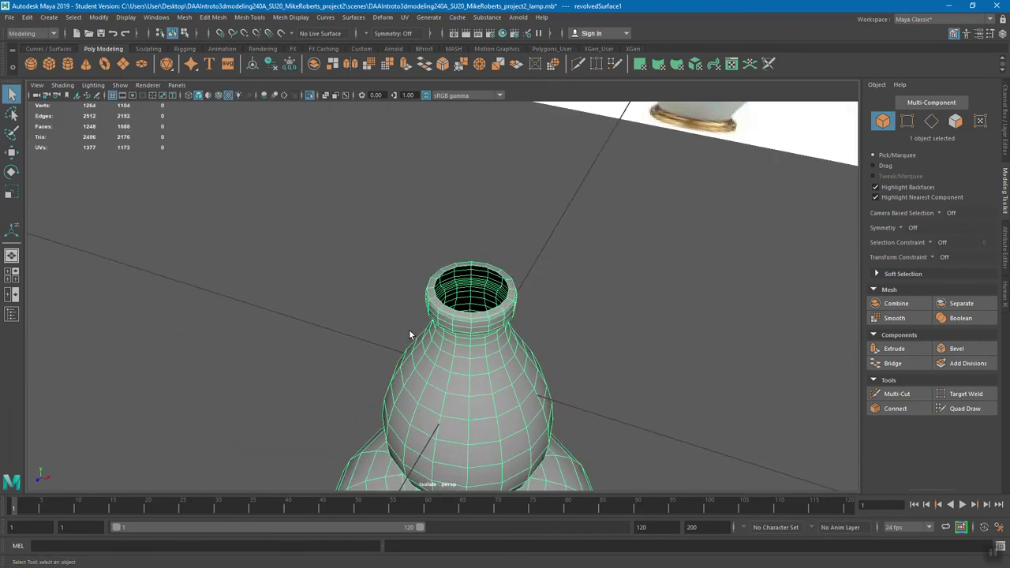
{"action": "scroll", "coordinate": [412, 337], "scroll_direction": "up", "scroll_amount": 5}
{"action": "left_click_drag", "start_coordinate": [413, 337], "coordinate": [442, 324], "text": "alt"}
{"action": "middle_click_drag", "start_coordinate": [443, 324], "coordinate": [462, 275], "text": "alt"}
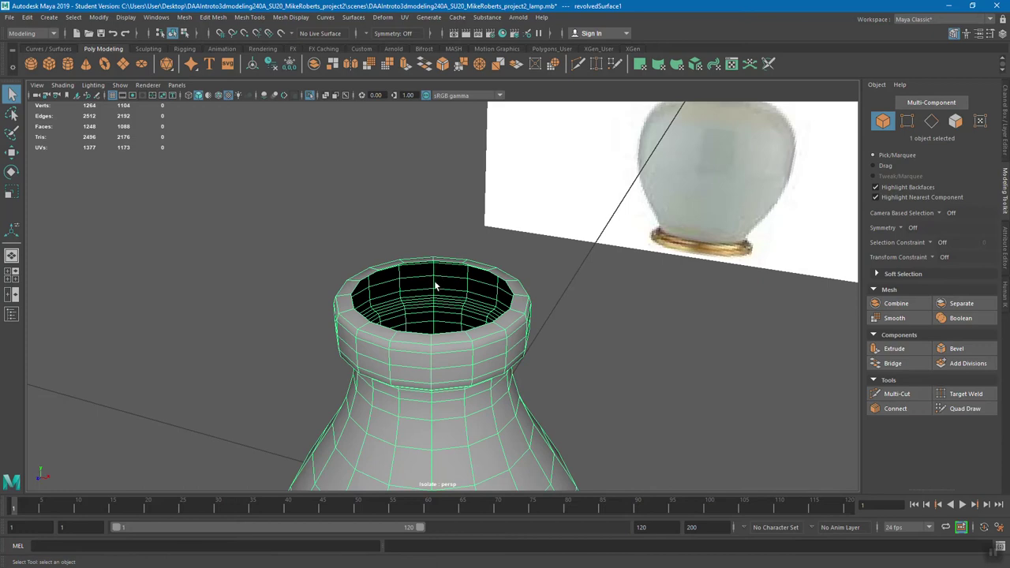
{"action": "right_click_drag", "start_coordinate": [462, 293], "coordinate": [464, 296]}
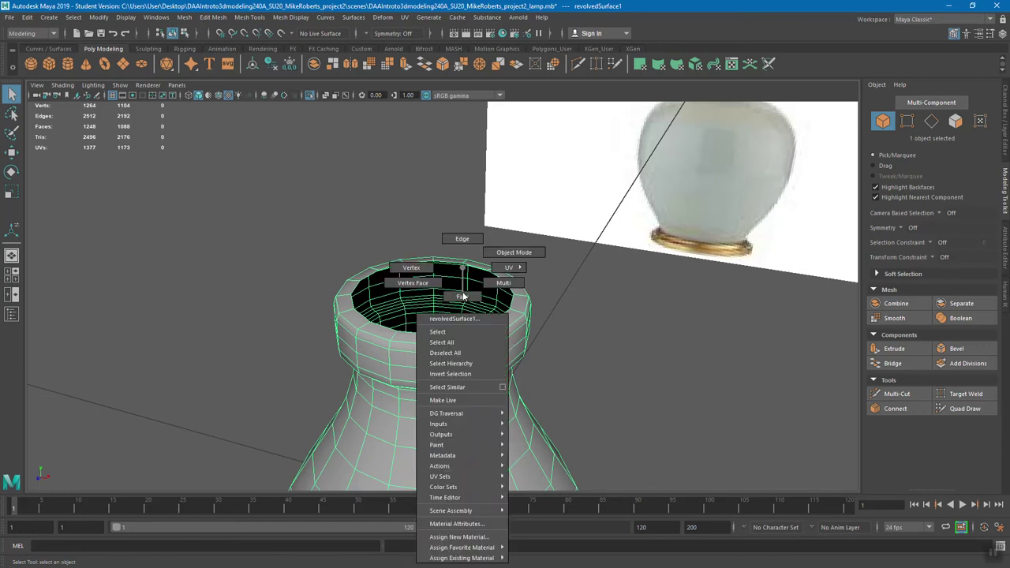
{"action": "right_click_drag", "start_coordinate": [464, 296], "coordinate": [419, 269]}
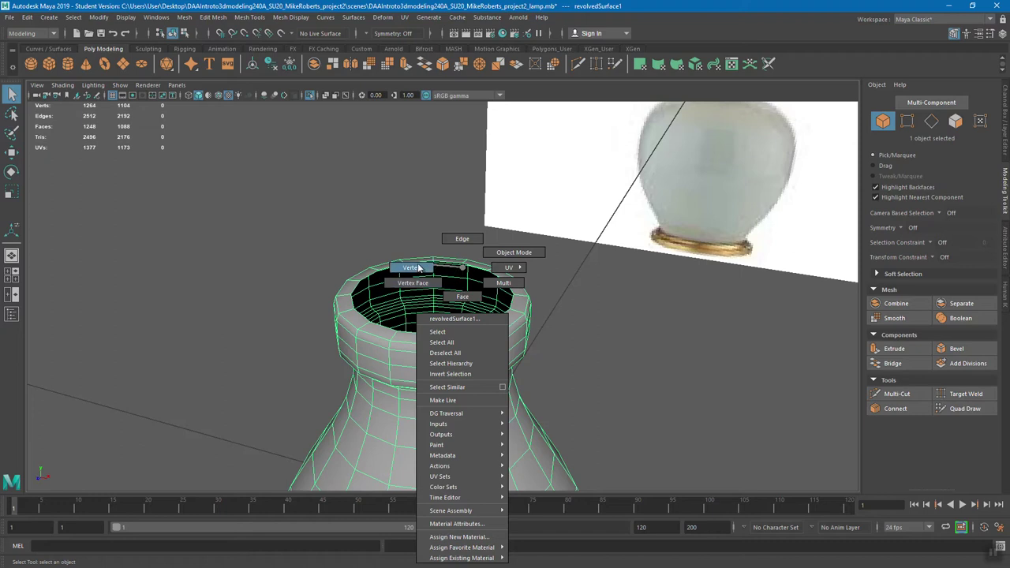
{"action": "right_click_drag", "start_coordinate": [420, 270], "coordinate": [465, 241]}
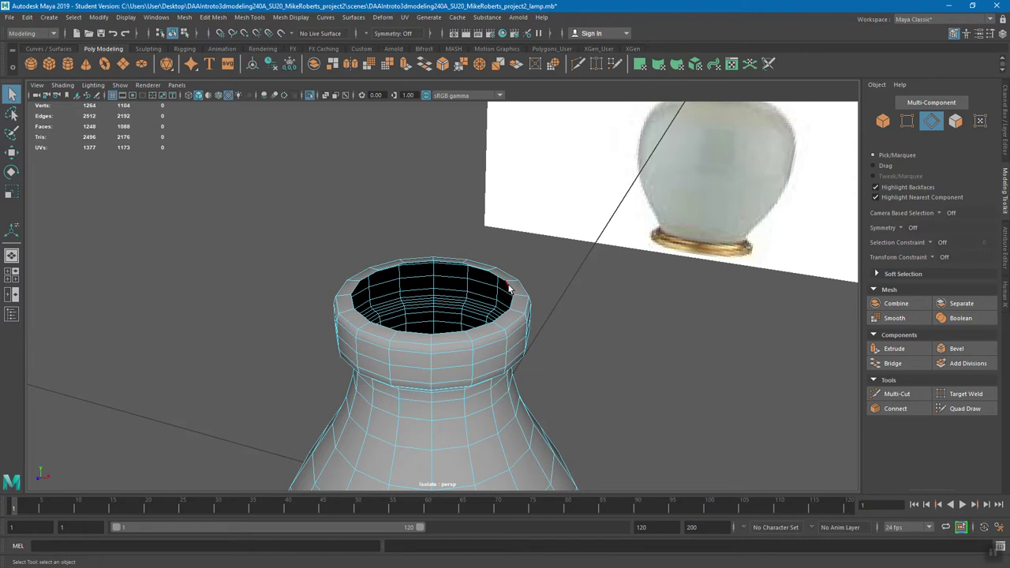
{"action": "double_click", "coordinate": [508, 287]}
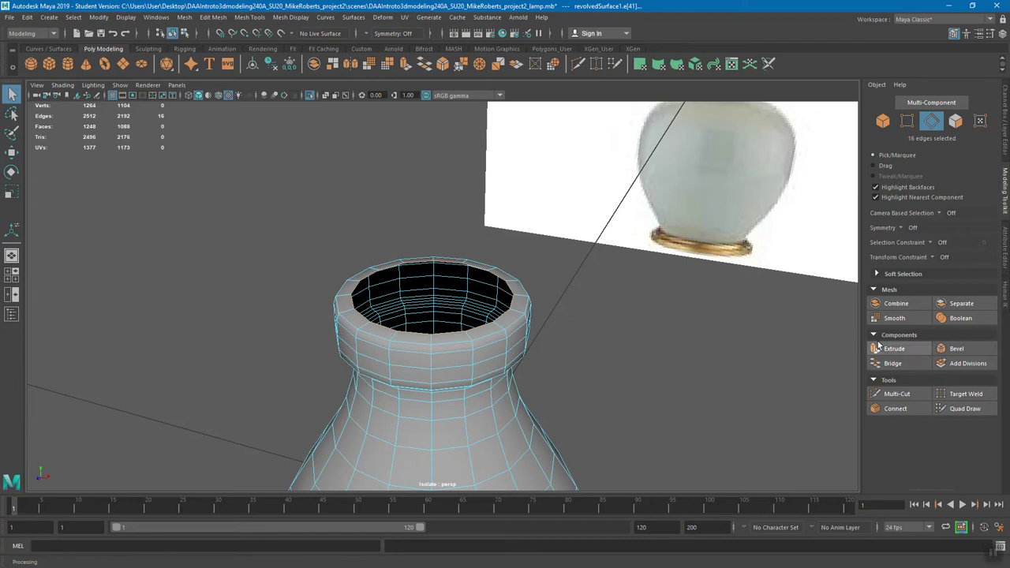
Extrude the selected edge loop at the inner rim of the lamp base's top opening
{"action": "left_click", "coordinate": [906, 352]}
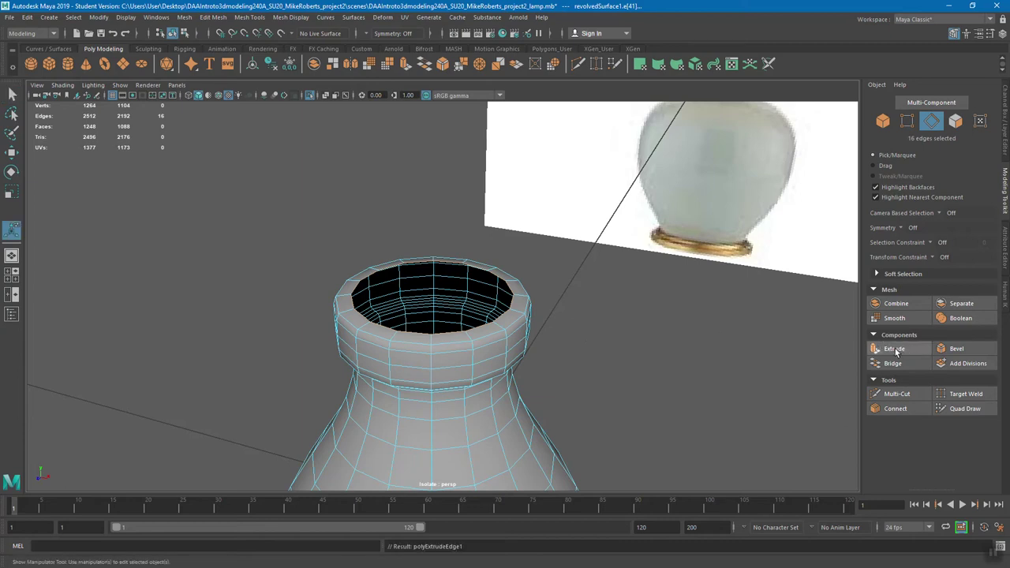
{"action": "left_click_drag", "start_coordinate": [491, 342], "coordinate": [516, 315], "text": "alt"}
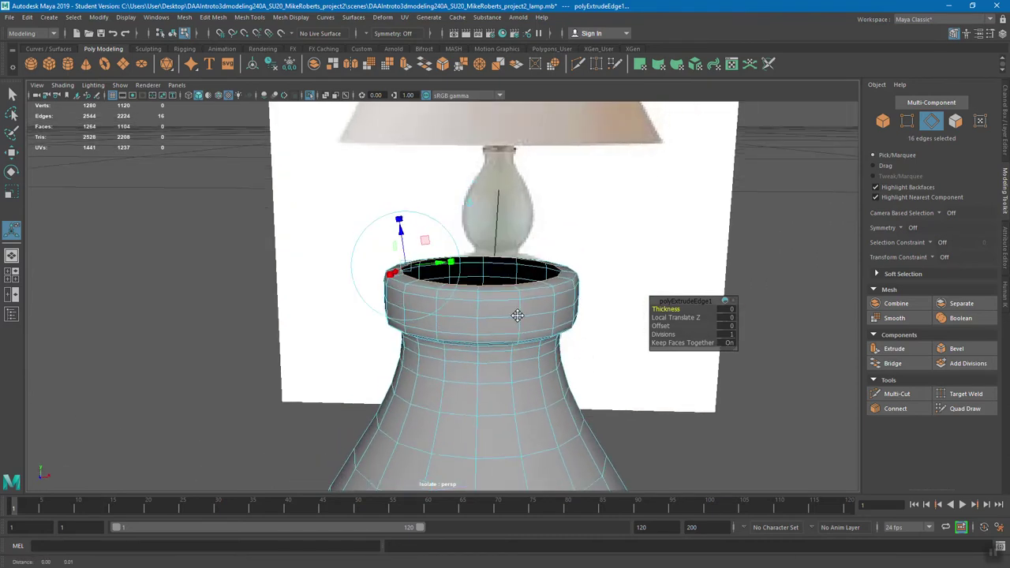
{"action": "middle_click_drag", "start_coordinate": [516, 315], "coordinate": [501, 329], "text": "alt"}
{"action": "left_click_drag", "start_coordinate": [501, 329], "coordinate": [500, 334], "text": "alt"}
{"action": "middle_click_drag", "start_coordinate": [500, 333], "coordinate": [497, 324], "text": "alt"}
{"action": "right_click_drag", "start_coordinate": [497, 323], "coordinate": [504, 328], "text": "alt"}
{"action": "left_click_drag", "start_coordinate": [505, 328], "coordinate": [430, 302], "text": "alt"}
{"action": "right_click_drag", "start_coordinate": [430, 302], "coordinate": [445, 316], "text": "alt"}
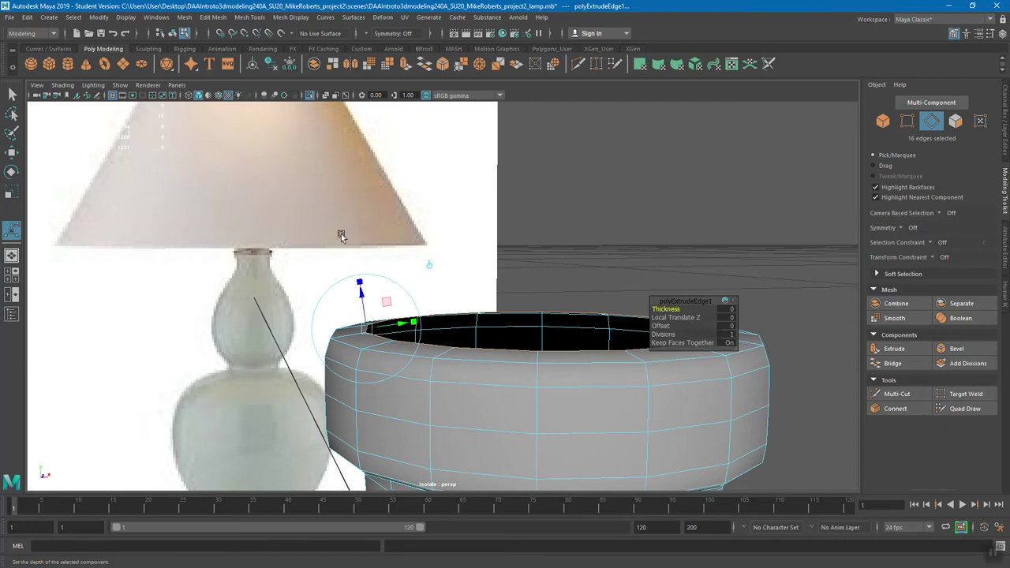
Try to pull the extruded edge loop upward along its local Z direction, and undo that pull
{"action": "left_click_drag", "start_coordinate": [354, 269], "coordinate": [324, 178]}
{"action": "left_click_drag", "start_coordinate": [453, 263], "coordinate": [430, 277], "text": "alt"}
{"action": "right_click_drag", "start_coordinate": [431, 277], "coordinate": [386, 277], "text": "alt"}
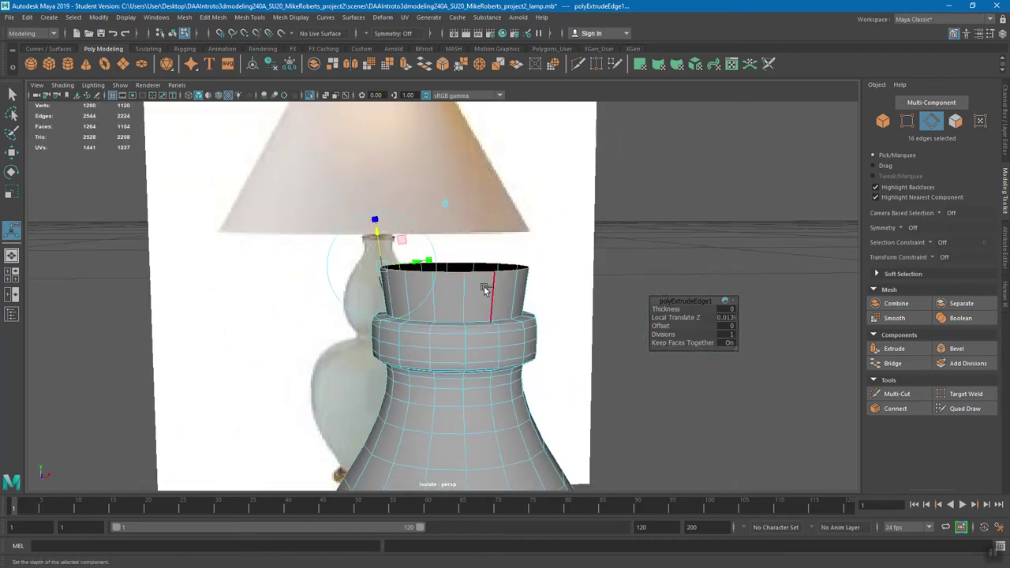
{"action": "key", "text": "ctrl+z"}
Activate the Move tool for the extruded edge loop and set its axis orientation to World
{"action": "left_click_drag", "start_coordinate": [465, 316], "coordinate": [481, 298], "text": "alt"}
{"action": "right_click_drag", "start_coordinate": [481, 299], "coordinate": [502, 293], "text": "alt"}
{"action": "middle_click_drag", "start_coordinate": [494, 281], "coordinate": [494, 316], "text": "alt"}
{"action": "right_click_drag", "start_coordinate": [468, 310], "coordinate": [486, 315], "text": "alt"}
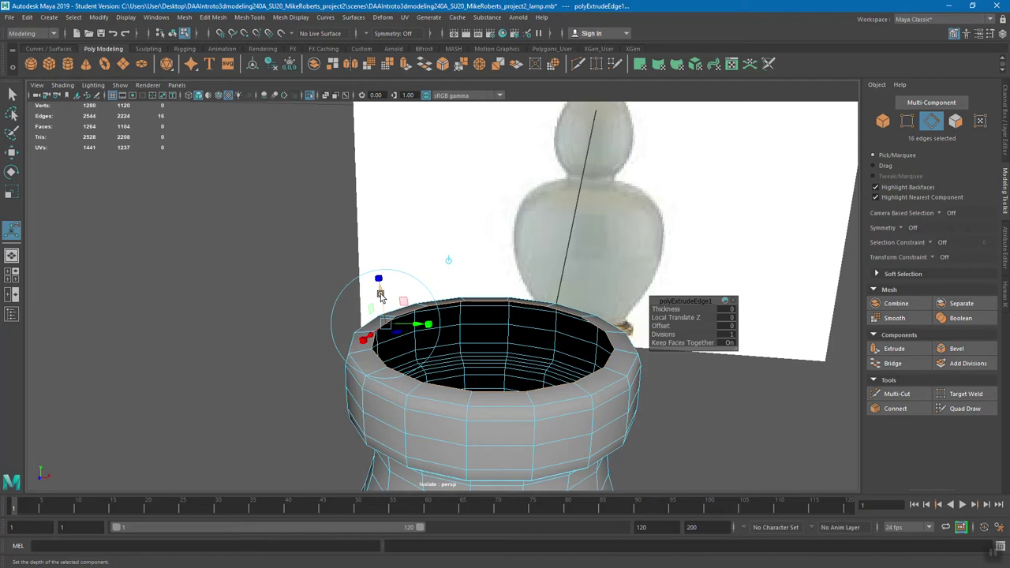
{"action": "left_click", "coordinate": [380, 294]}
{"action": "key", "text": "w"}
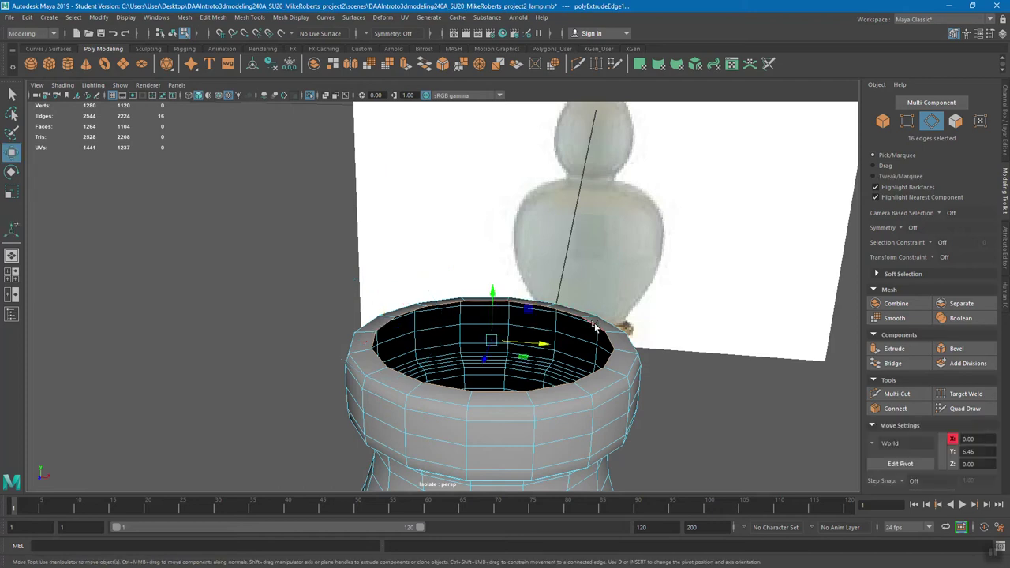
{"action": "left_click", "coordinate": [872, 445]}
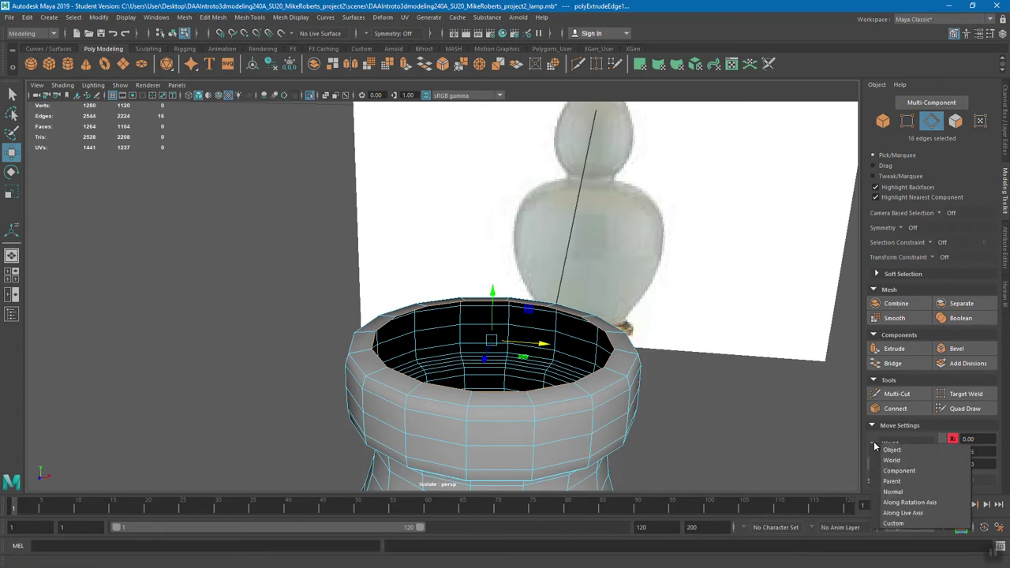
{"action": "left_click", "coordinate": [871, 441]}
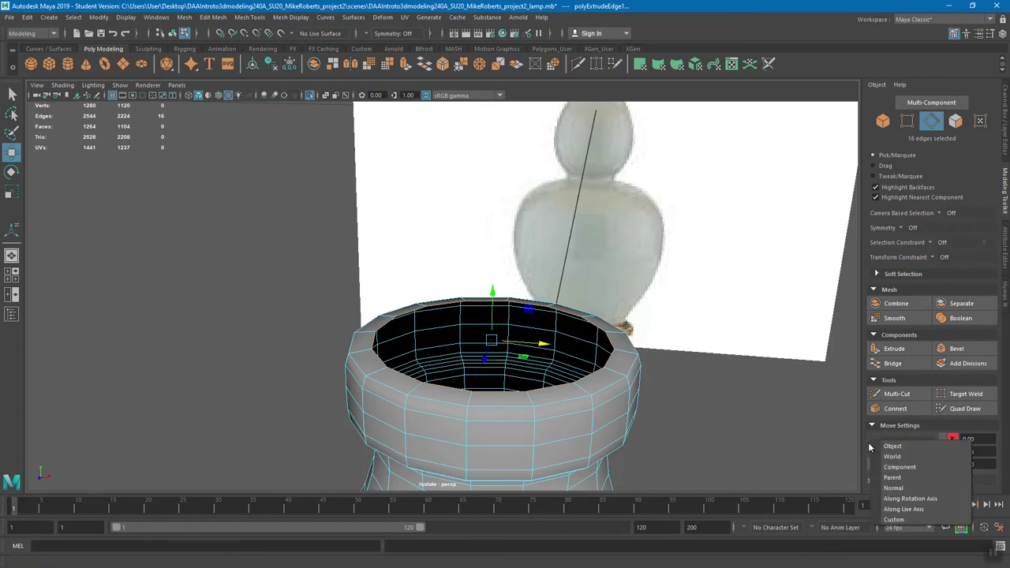
{"action": "left_click", "coordinate": [869, 437]}
{"action": "left_click", "coordinate": [972, 193]}
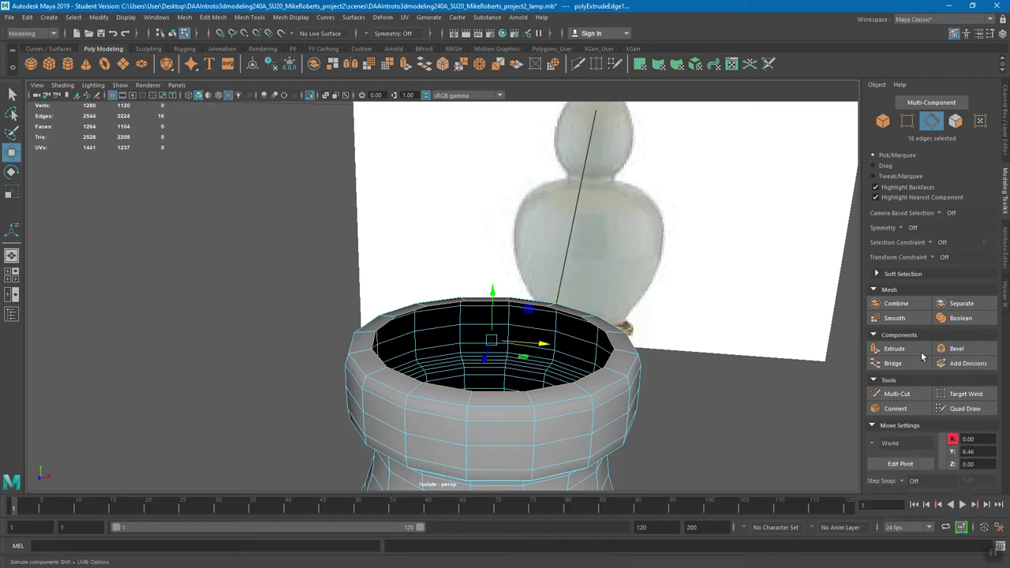
{"action": "left_click", "coordinate": [871, 444]}
{"action": "left_click", "coordinate": [896, 460]}
Raise the extruded edge loop straight up to a Y position of about 6.72, just above the rim
{"action": "mouse_move", "coordinate": [491, 294]}
{"action": "left_mouse_down"}
{"action": "mouse_move", "coordinate": [501, 254]}
{"action": "mouse_move", "coordinate": [493, 279]}
{"action": "left_mouse_up"}
{"action": "scroll", "coordinate": [597, 281], "scroll_direction": "down", "scroll_amount": 5}
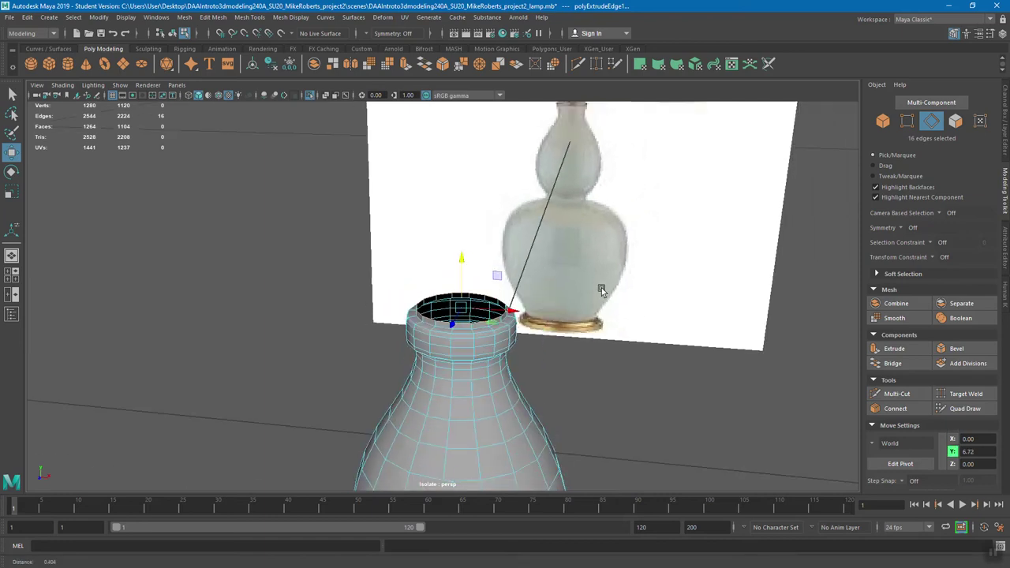
{"action": "left_click_drag", "start_coordinate": [599, 291], "coordinate": [581, 268], "text": "alt"}
{"action": "middle_click_drag", "start_coordinate": [582, 269], "coordinate": [579, 288], "text": "alt"}
{"action": "right_click_drag", "start_coordinate": [579, 289], "coordinate": [599, 300], "text": "alt"}
{"action": "scroll", "coordinate": [614, 331], "scroll_direction": "up", "scroll_amount": 2}
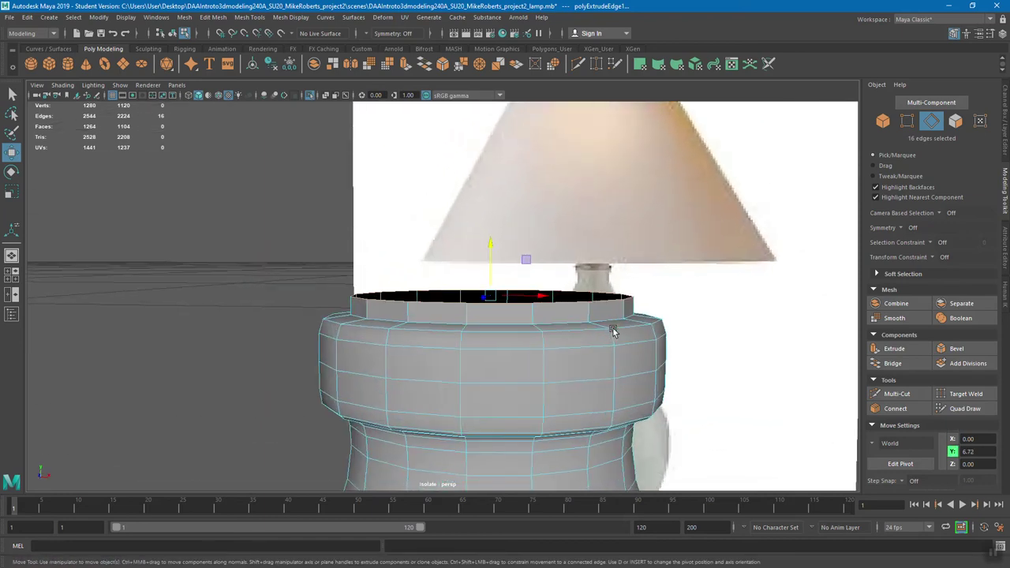
Scale the raised edge loop inward, uniformly and in the XZ plane, to narrow the opening to about half its width
{"action": "key", "text": "r"}
{"action": "left_click_drag", "start_coordinate": [545, 334], "coordinate": [482, 305], "text": "alt"}
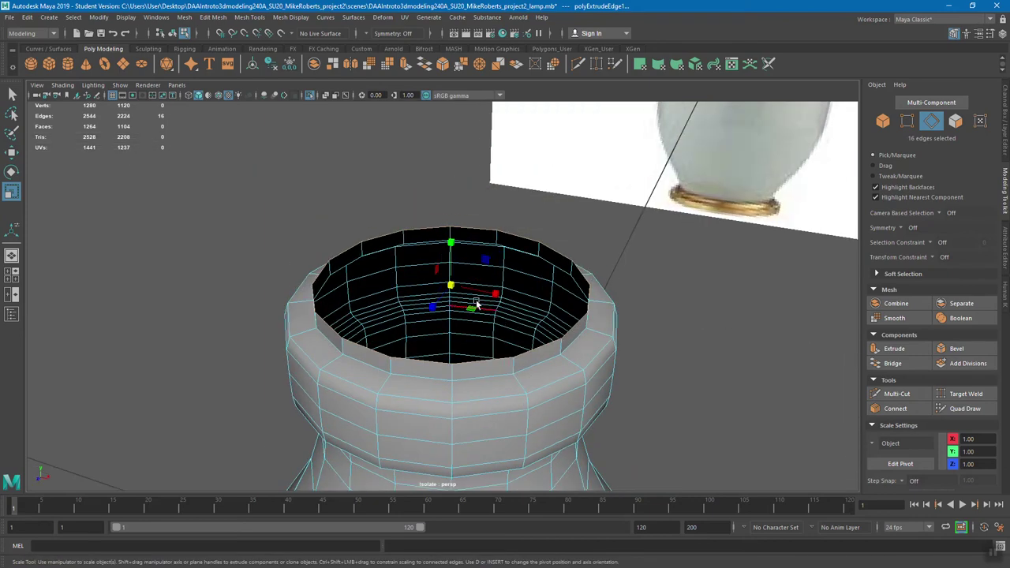
{"action": "left_click", "coordinate": [481, 293]}
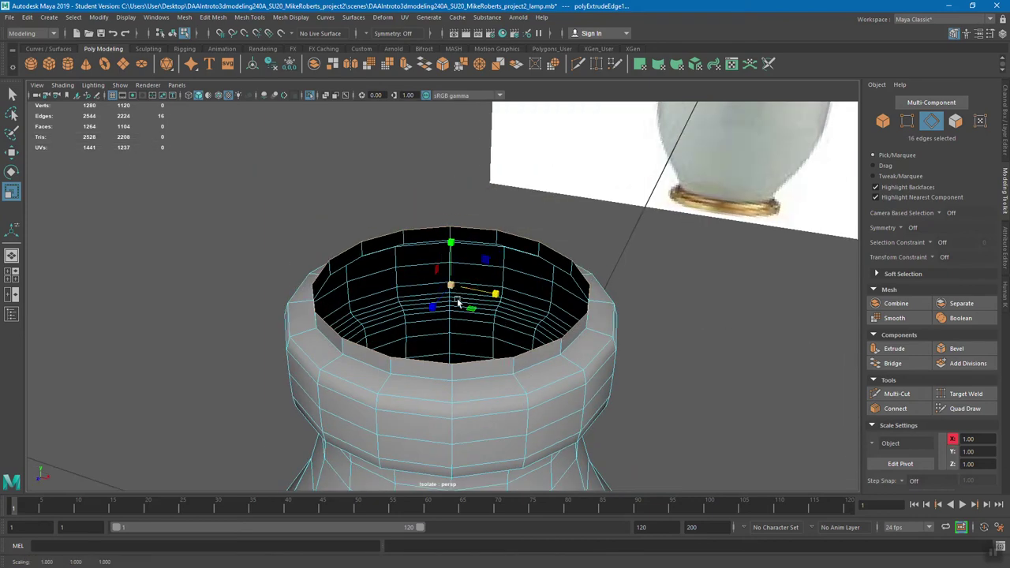
{"action": "left_click_drag", "start_coordinate": [451, 286], "coordinate": [398, 293]}
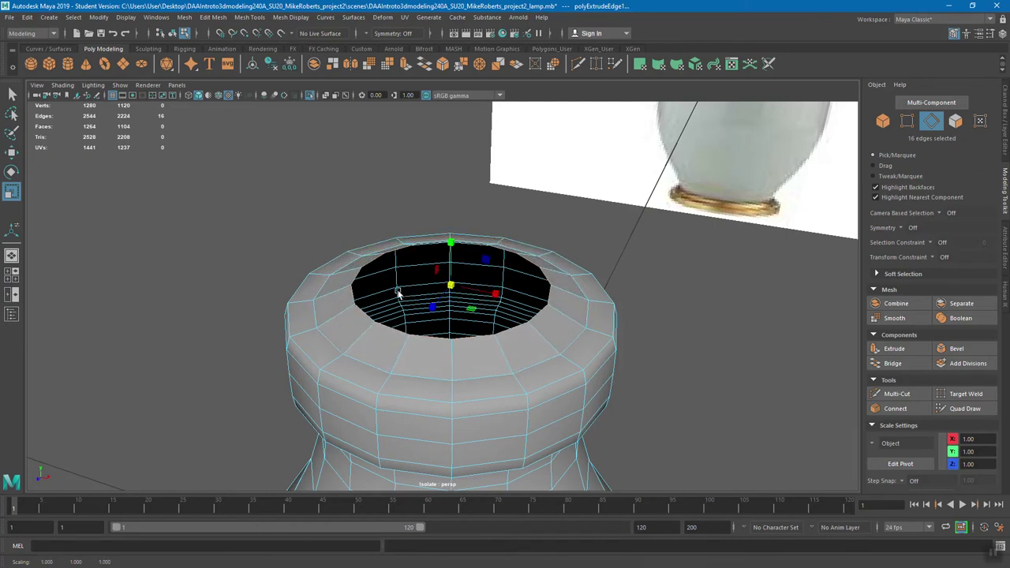
{"action": "left_click_drag", "start_coordinate": [479, 312], "coordinate": [469, 311]}
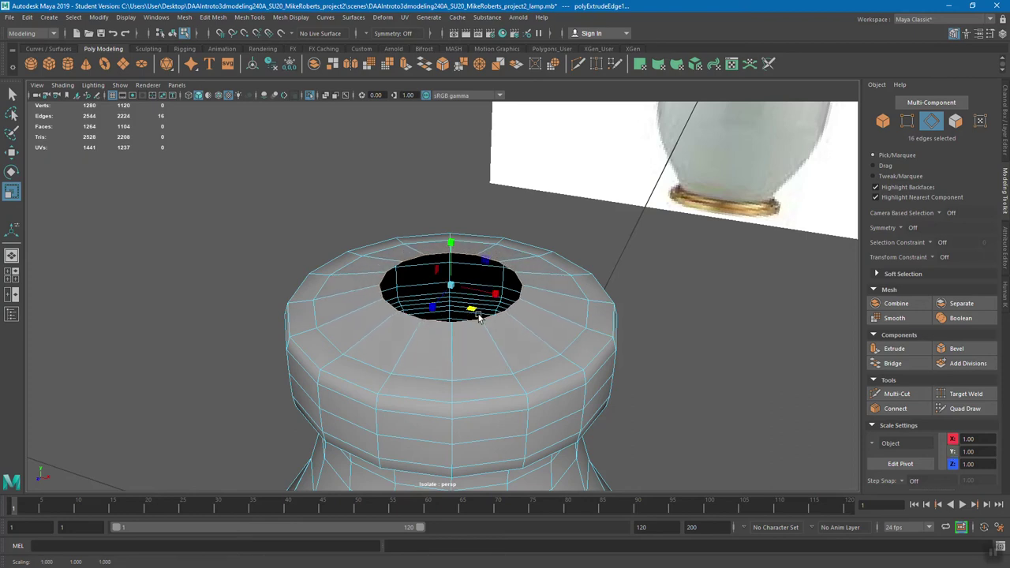
Lower the narrowed edge loop slightly, to a Y position of about 6.67, to flatten the top of the neck
{"action": "left_click_drag", "start_coordinate": [553, 304], "coordinate": [561, 284], "text": "alt"}
{"action": "middle_click_drag", "start_coordinate": [561, 284], "coordinate": [571, 311], "text": "alt"}
{"action": "right_click_drag", "start_coordinate": [571, 311], "coordinate": [529, 307], "text": "alt"}
{"action": "middle_click_drag", "start_coordinate": [495, 363], "coordinate": [517, 322], "text": "alt"}
{"action": "left_click_drag", "start_coordinate": [472, 343], "coordinate": [473, 344]}
{"action": "middle_click_drag", "start_coordinate": [473, 344], "coordinate": [496, 334], "text": "alt"}
{"action": "right_click_drag", "start_coordinate": [496, 335], "coordinate": [523, 359], "text": "alt"}
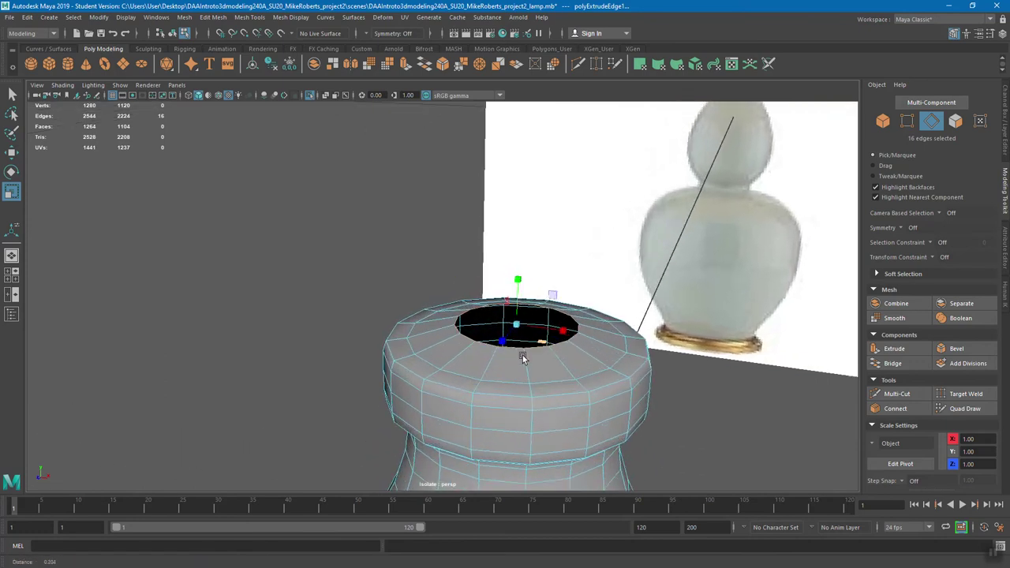
{"action": "key", "text": "w"}
{"action": "left_click_drag", "start_coordinate": [520, 285], "coordinate": [520, 282]}
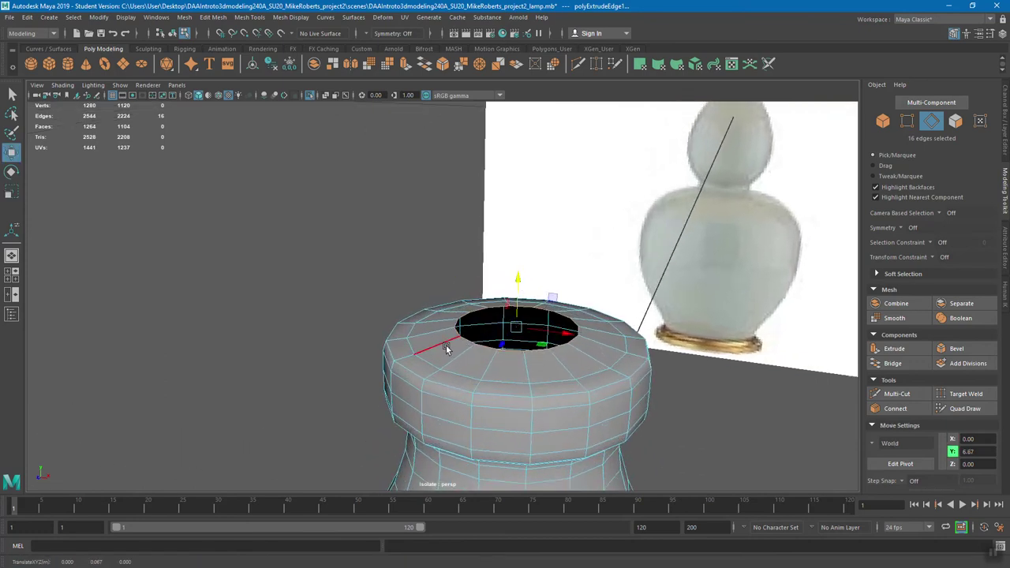
Extrude the narrowed edge loop again and raise it straight up to about Y 10.73 to form a thin tube above the neck
{"action": "left_click", "coordinate": [894, 349]}
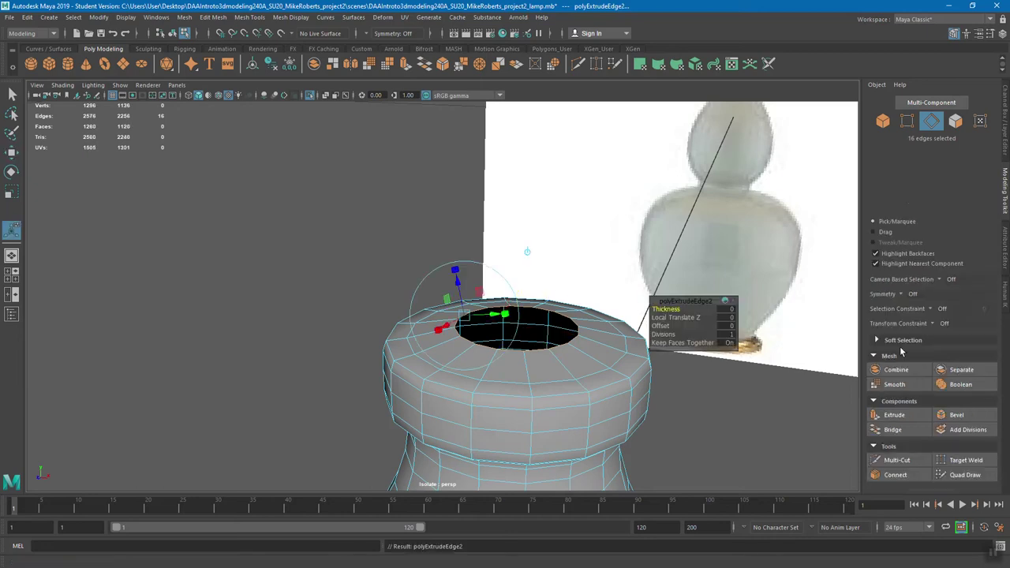
{"action": "key", "text": "w"}
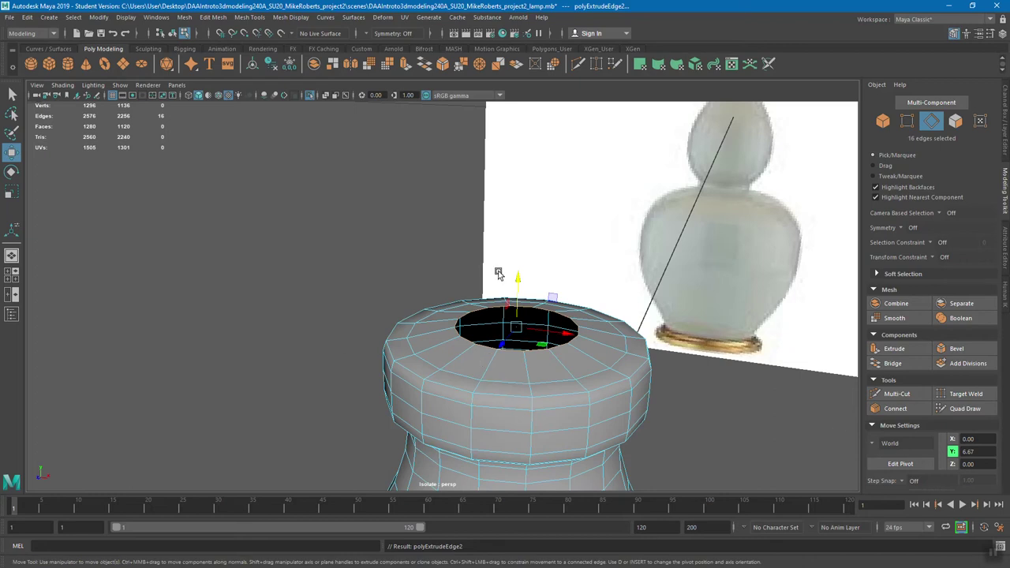
{"action": "left_click_drag", "start_coordinate": [517, 283], "coordinate": [547, 180]}
{"action": "right_click_drag", "start_coordinate": [641, 250], "coordinate": [598, 261], "text": "alt"}
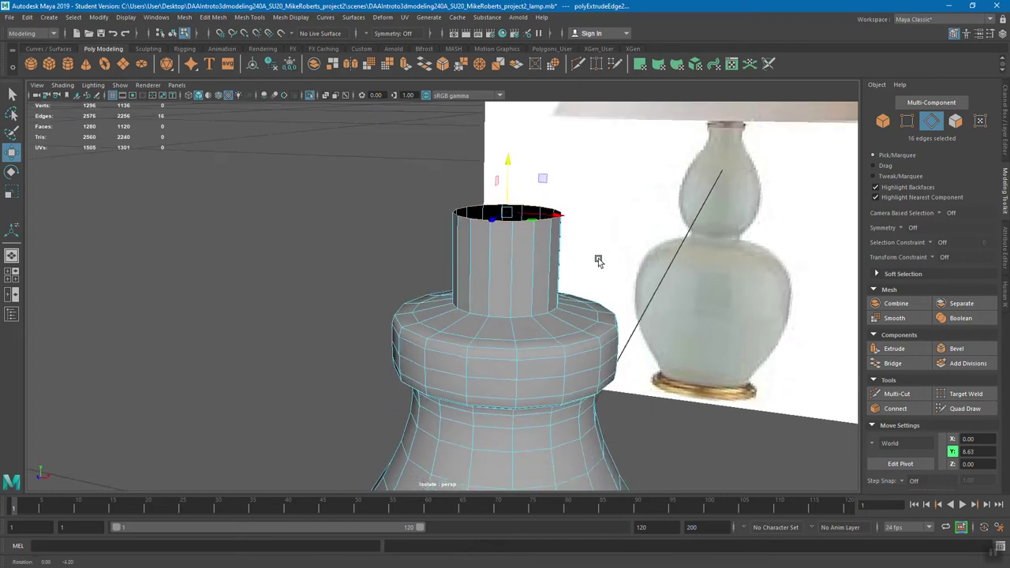
{"action": "left_click_drag", "start_coordinate": [597, 261], "coordinate": [600, 250], "text": "alt"}
{"action": "middle_click_drag", "start_coordinate": [600, 251], "coordinate": [586, 333], "text": "alt"}
{"action": "middle_click_drag", "start_coordinate": [522, 373], "coordinate": [527, 352], "text": "alt"}
{"action": "right_click_drag", "start_coordinate": [528, 352], "coordinate": [427, 330], "text": "alt"}
{"action": "left_click_drag", "start_coordinate": [458, 270], "coordinate": [461, 246]}
Compare the new tube on the lamp base with the reference image from several distances and inspect its open top end
{"action": "scroll", "coordinate": [468, 266], "scroll_direction": "up", "scroll_amount": 1}
{"action": "scroll", "coordinate": [468, 266], "scroll_direction": "up", "scroll_amount": 1}
{"action": "middle_click_drag", "start_coordinate": [477, 279], "coordinate": [481, 266], "text": "alt"}
{"action": "right_click_drag", "start_coordinate": [481, 264], "coordinate": [501, 300], "text": "alt"}
{"action": "middle_click_drag", "start_coordinate": [505, 341], "coordinate": [497, 301], "text": "alt"}
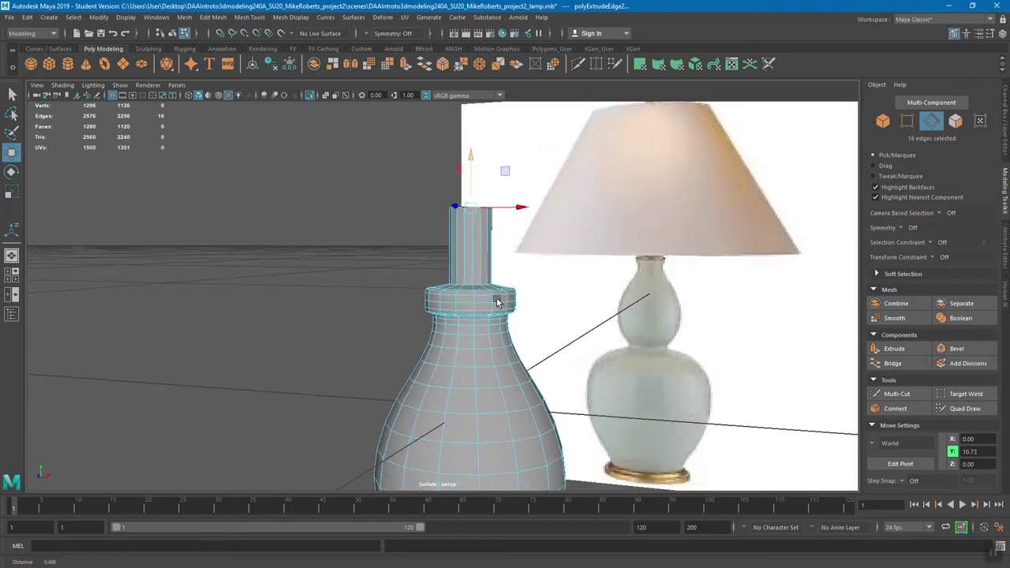
{"action": "right_click_drag", "start_coordinate": [497, 300], "coordinate": [437, 311], "text": "alt"}
{"action": "middle_click_drag", "start_coordinate": [455, 276], "coordinate": [470, 241], "text": "alt"}
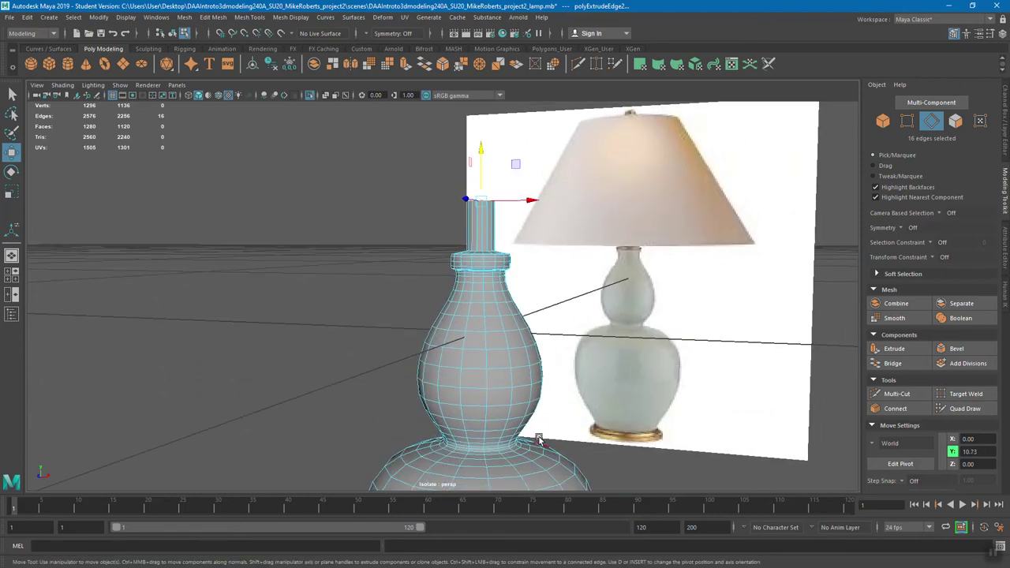
{"action": "middle_click_drag", "start_coordinate": [503, 299], "coordinate": [502, 328], "text": "alt"}
{"action": "right_click_drag", "start_coordinate": [503, 324], "coordinate": [560, 320], "text": "alt"}
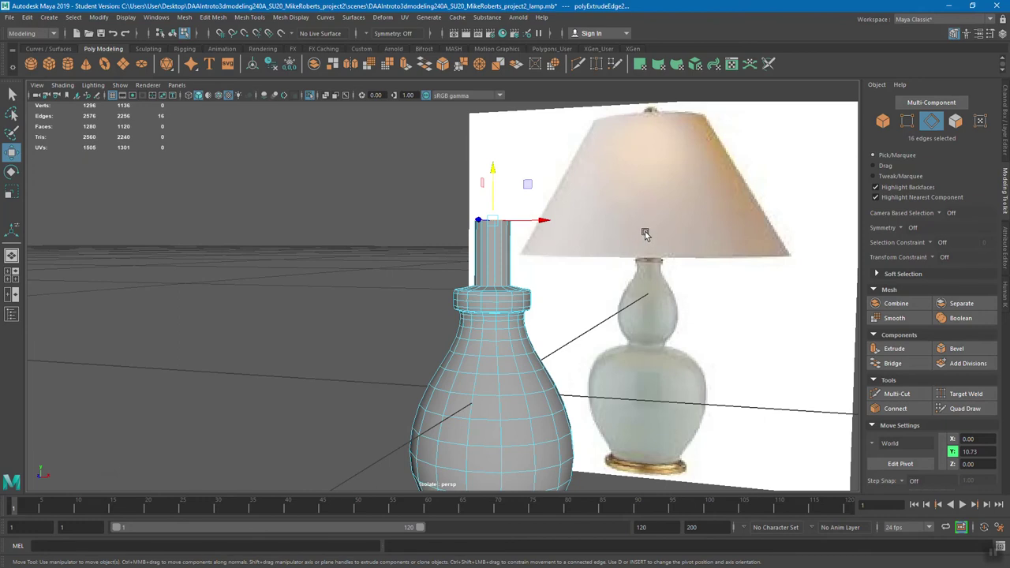
{"action": "middle_click_drag", "start_coordinate": [536, 273], "coordinate": [518, 321], "text": "alt"}
{"action": "right_click_drag", "start_coordinate": [517, 320], "coordinate": [563, 345], "text": "alt"}
{"action": "left_click_drag", "start_coordinate": [563, 345], "coordinate": [558, 371], "text": "alt"}
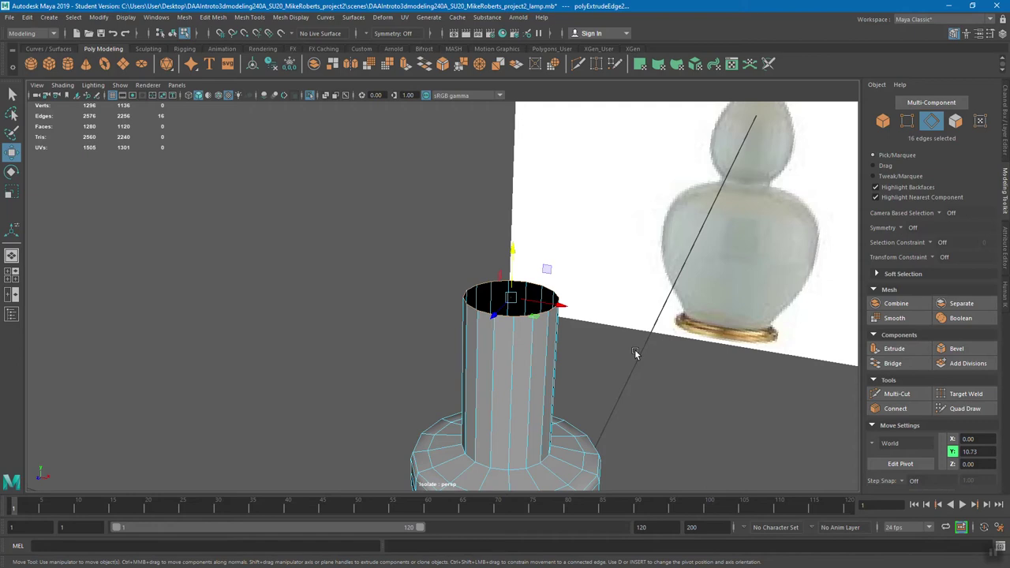
Frame the tube's selected top edge loop, the whole scene, and the loop again, and display the viewport's framing commands
{"action": "key", "text": "f"}
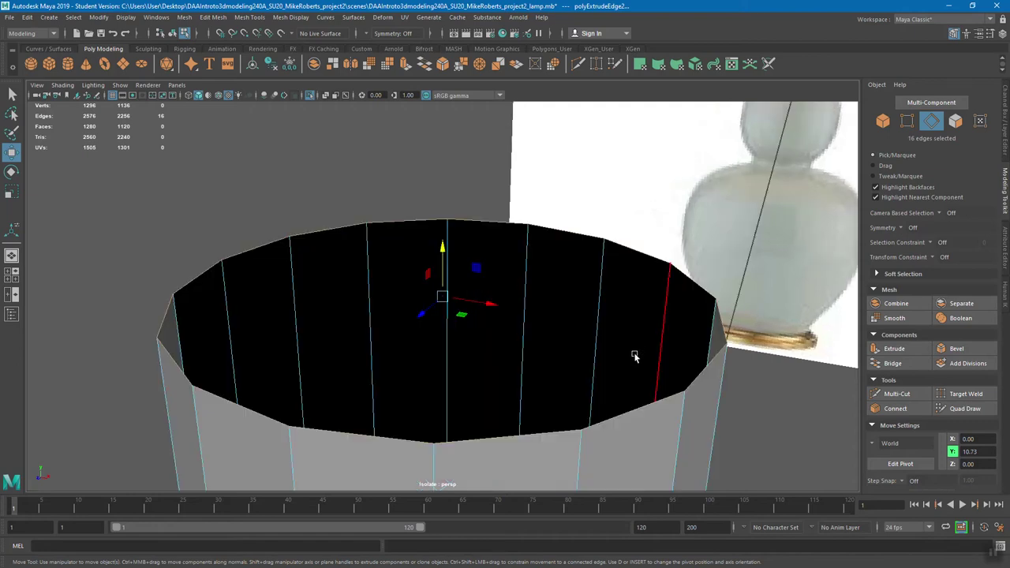
{"action": "key", "text": "a"}
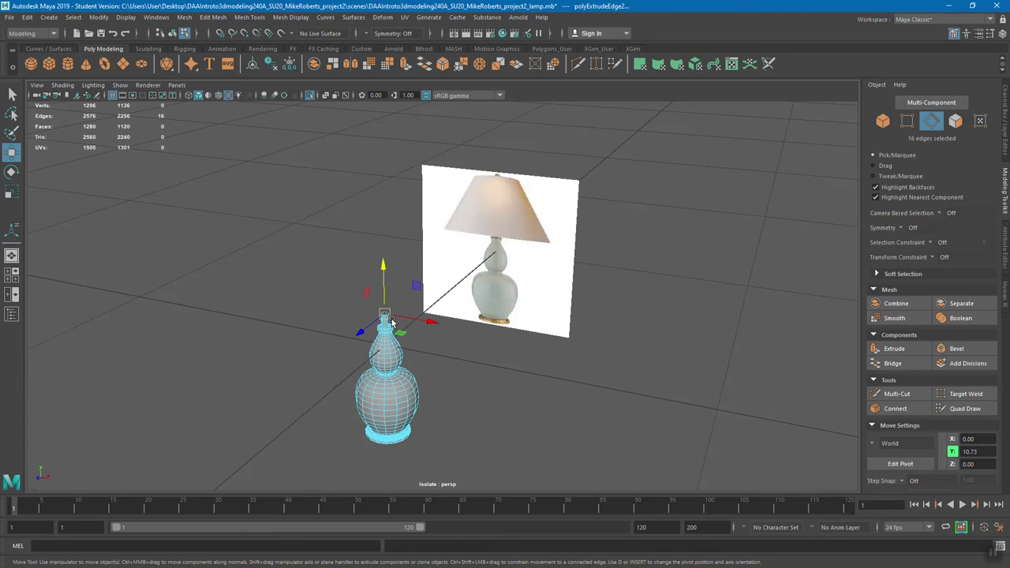
{"action": "key", "text": "f"}
{"action": "left_click", "coordinate": [37, 85]}
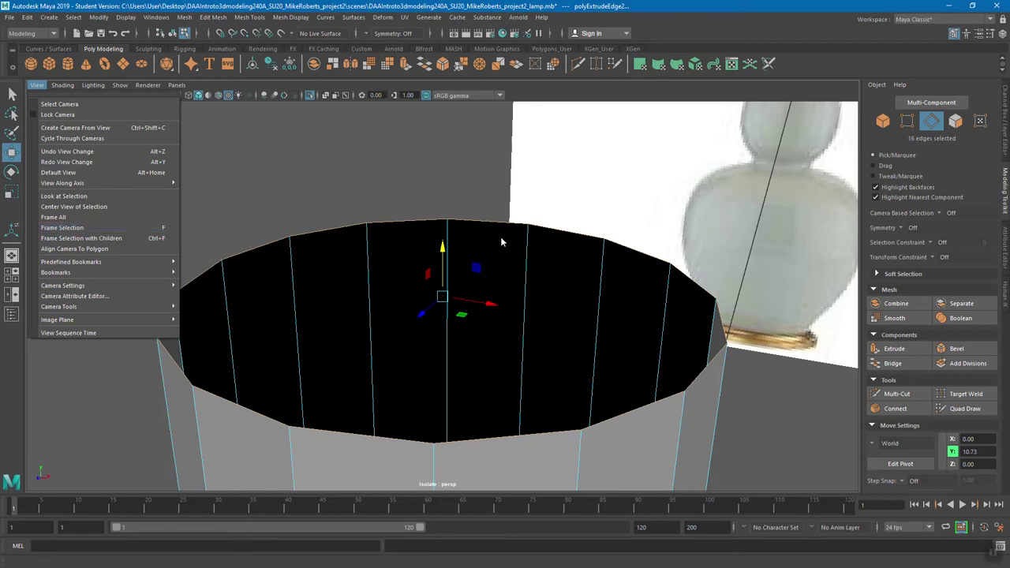
Extrude the tube's top edge loop, raise it to about Y 10.94 and scale it outward to form a flared lip
{"action": "scroll", "coordinate": [653, 274], "scroll_direction": "down", "scroll_amount": 5}
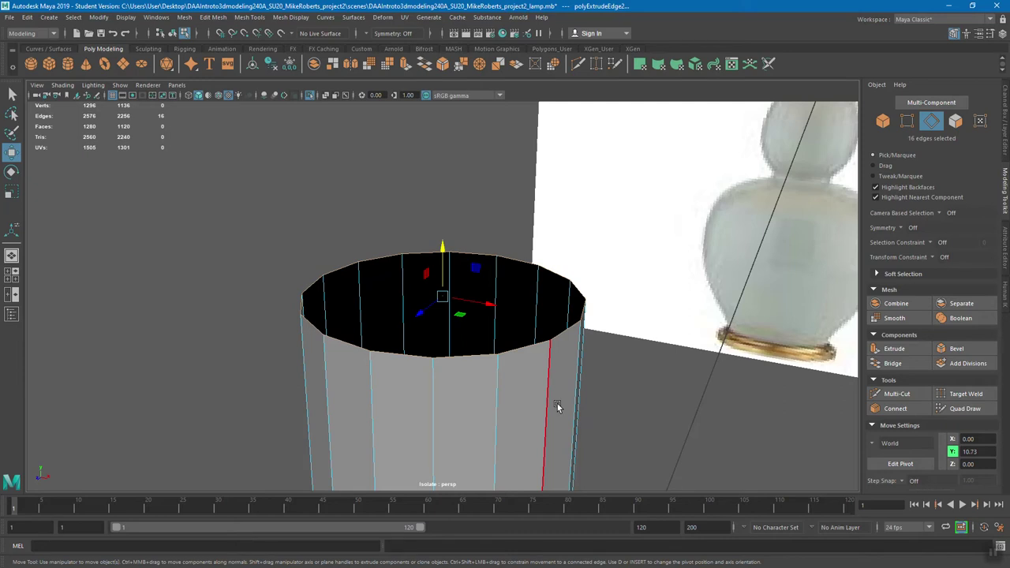
{"action": "left_click_drag", "start_coordinate": [558, 287], "coordinate": [550, 315], "text": "alt"}
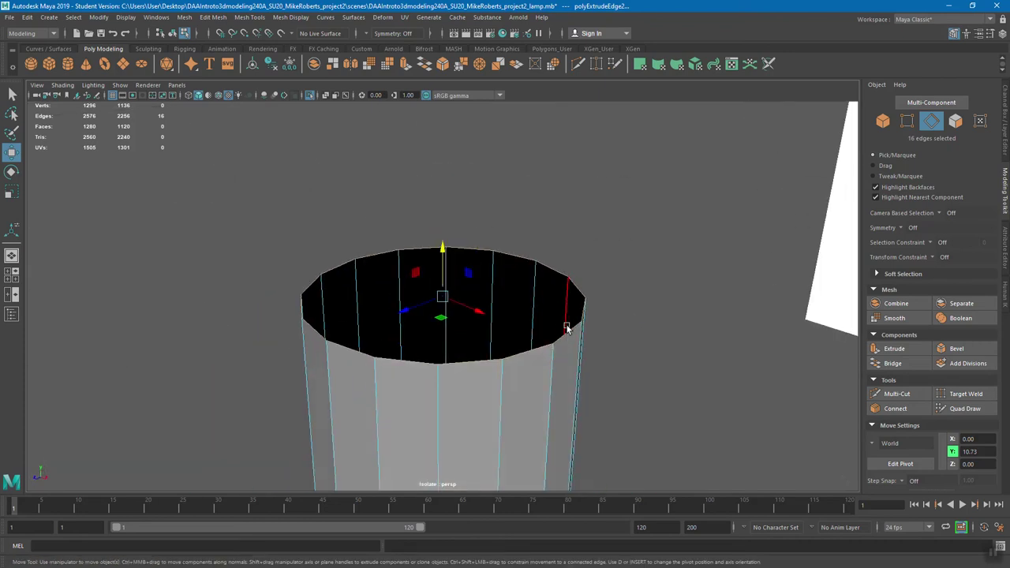
{"action": "left_click_drag", "start_coordinate": [553, 327], "coordinate": [609, 298], "text": "alt"}
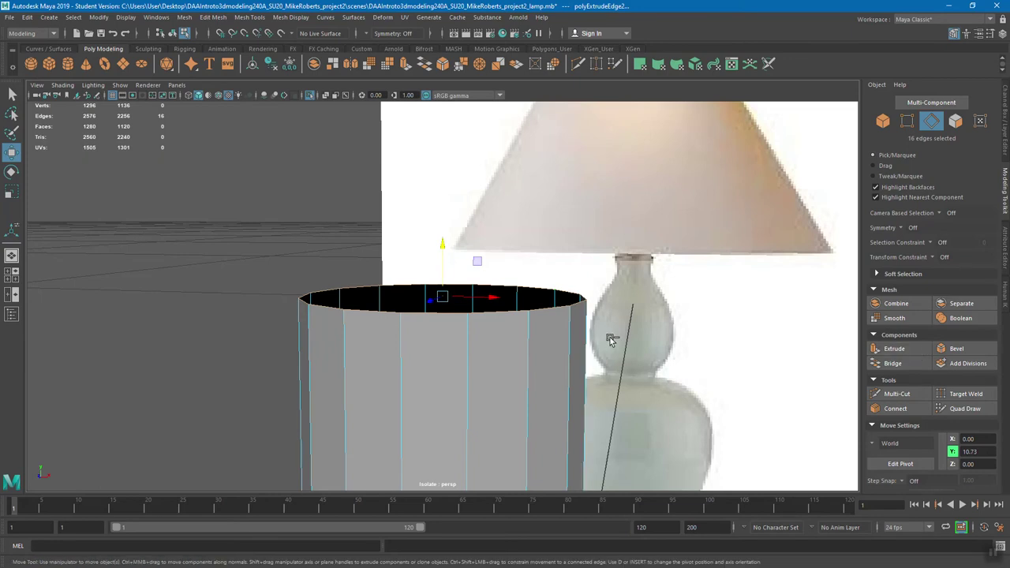
{"action": "key", "text": "ctrl+e"}
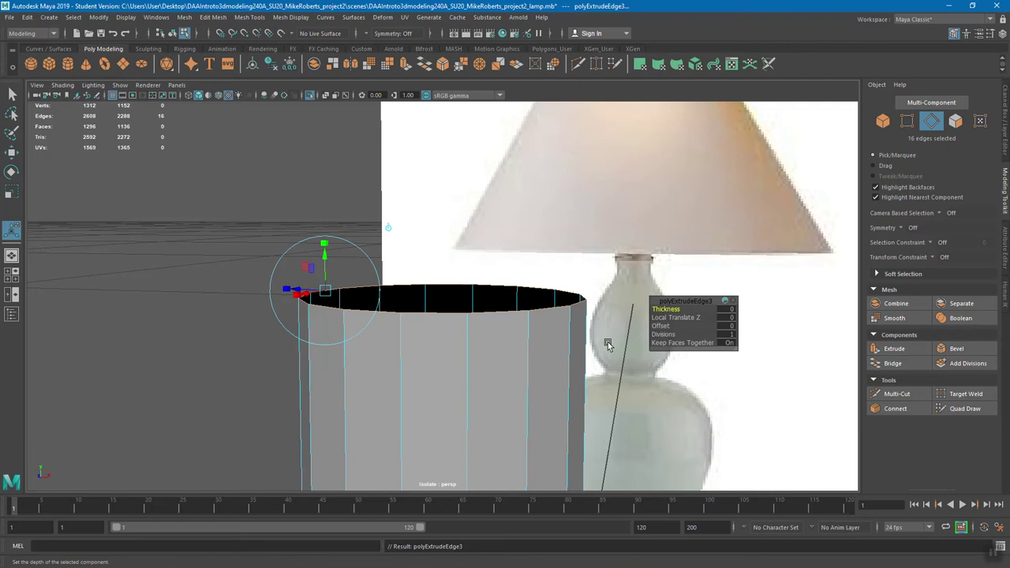
{"action": "key", "text": "w"}
{"action": "left_click_drag", "start_coordinate": [444, 241], "coordinate": [461, 300]}
{"action": "key", "text": "r"}
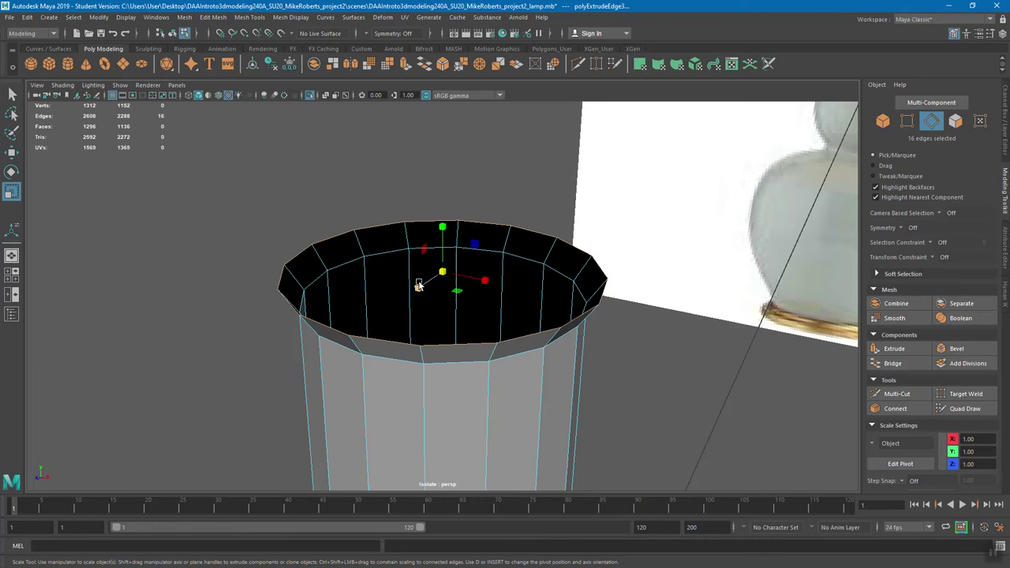
{"action": "mouse_move", "coordinate": [474, 289]}
{"action": "left_mouse_down"}
{"action": "mouse_move", "coordinate": [548, 289]}
{"action": "mouse_move", "coordinate": [567, 342]}
{"action": "mouse_move", "coordinate": [519, 316]}
{"action": "mouse_move", "coordinate": [507, 270]}
{"action": "mouse_move", "coordinate": [463, 286]}
{"action": "left_mouse_up"}
{"action": "scroll", "coordinate": [579, 333], "scroll_direction": "down", "scroll_amount": 2}
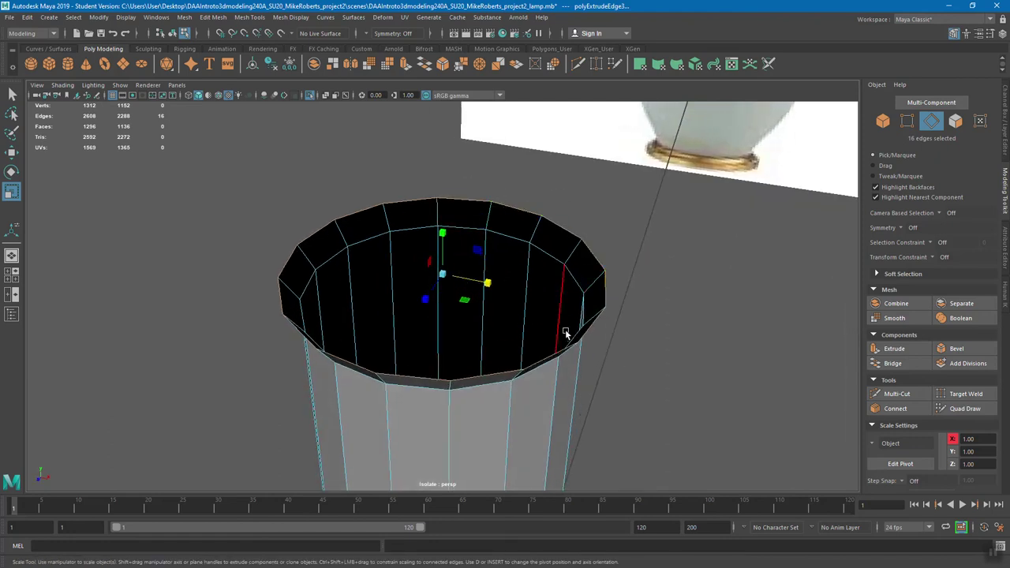
Leave symmetry set to Off and fine-tune the flared lip's edge loop with uniform scaling
{"action": "left_click", "coordinate": [900, 226]}
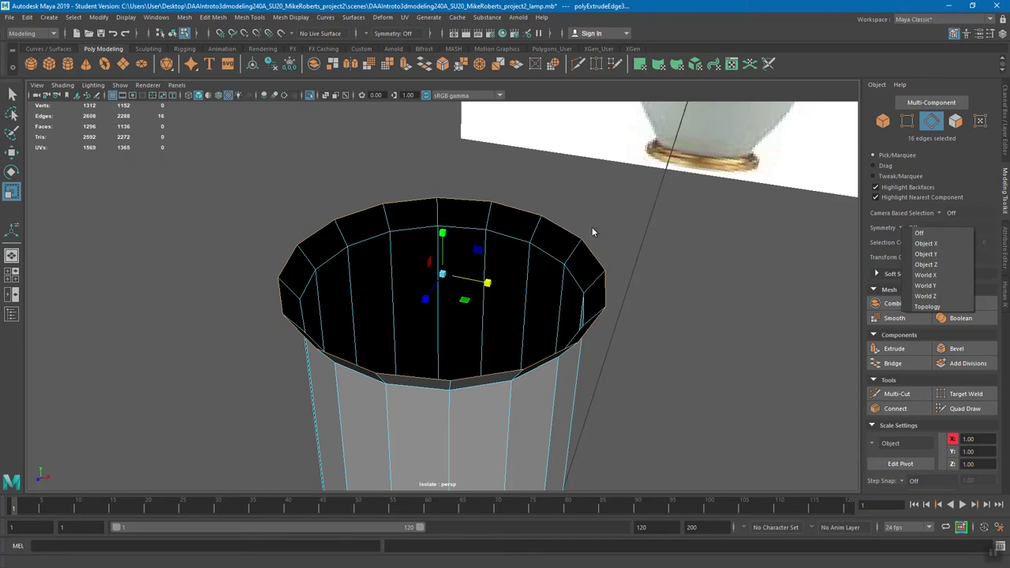
{"action": "left_click", "coordinate": [922, 234]}
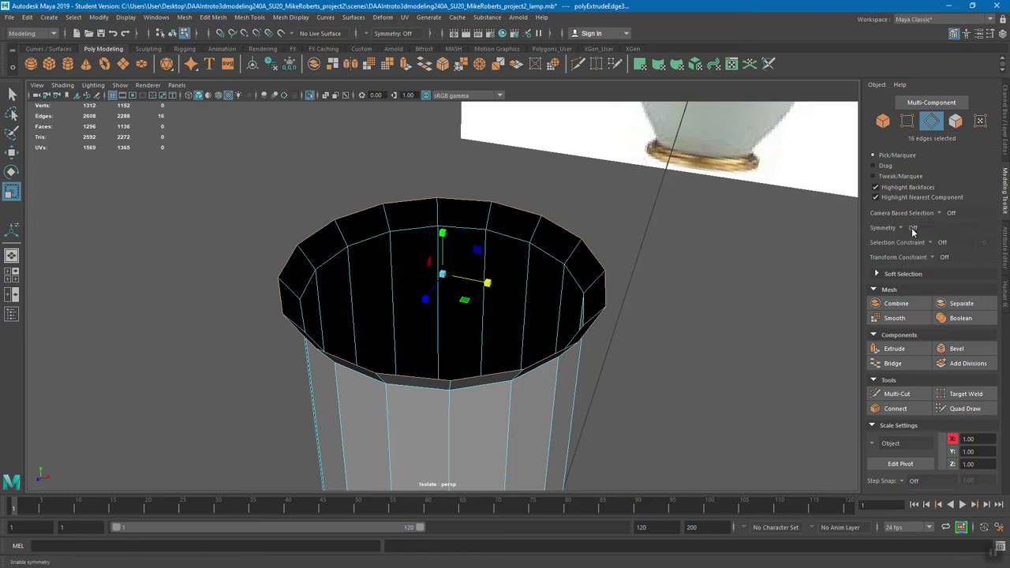
{"action": "mouse_move", "coordinate": [478, 313]}
{"action": "left_mouse_down", "text": "alt"}
{"action": "mouse_move", "coordinate": [486, 296]}
{"action": "mouse_move", "coordinate": [481, 325]}
{"action": "mouse_move", "coordinate": [449, 290]}
{"action": "mouse_move", "coordinate": [468, 316]}
{"action": "left_mouse_up", "text": "alt"}
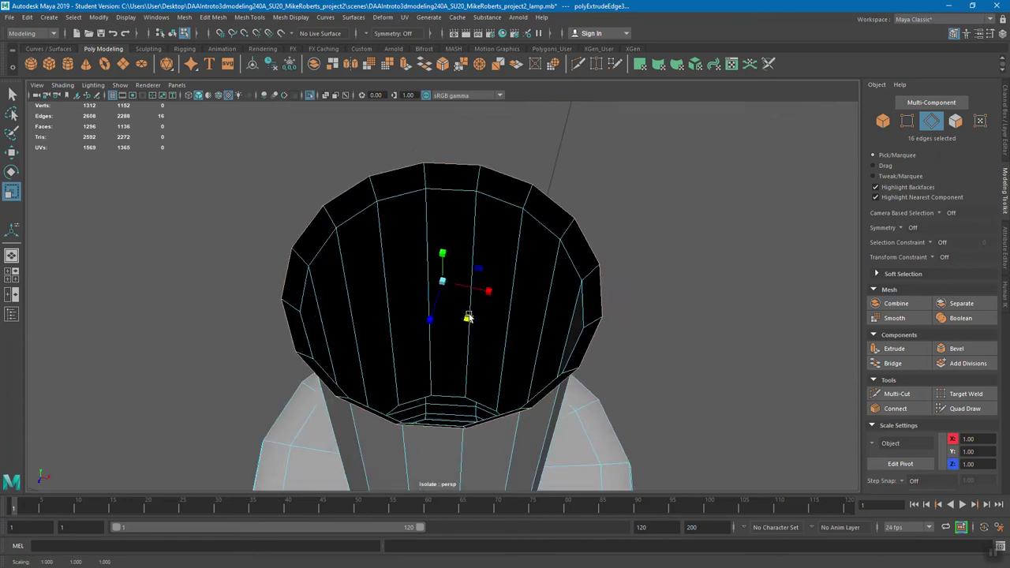
{"action": "left_click_drag", "start_coordinate": [443, 281], "coordinate": [449, 281]}
{"action": "left_click_drag", "start_coordinate": [472, 348], "coordinate": [474, 387], "text": "alt"}
{"action": "left_click_drag", "start_coordinate": [499, 319], "coordinate": [498, 236], "text": "alt"}
{"action": "left_click", "coordinate": [444, 270]}
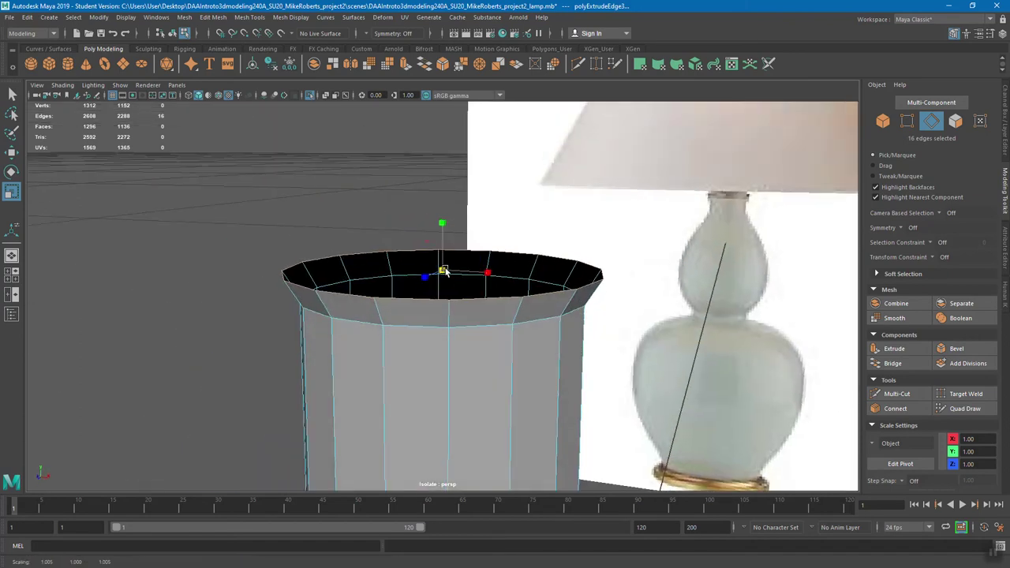
Extrude the lip's edge loop again and scale it outward at the same height to form a flat flange
{"action": "left_click", "coordinate": [894, 348]}
{"action": "key", "text": "r"}
{"action": "left_click_drag", "start_coordinate": [451, 282], "coordinate": [494, 276], "text": "alt"}
Extrude the flange's outer edge loop, scale it slightly outward and raise it to about Y 11.04 for a lower bevel
{"action": "left_click", "coordinate": [894, 348]}
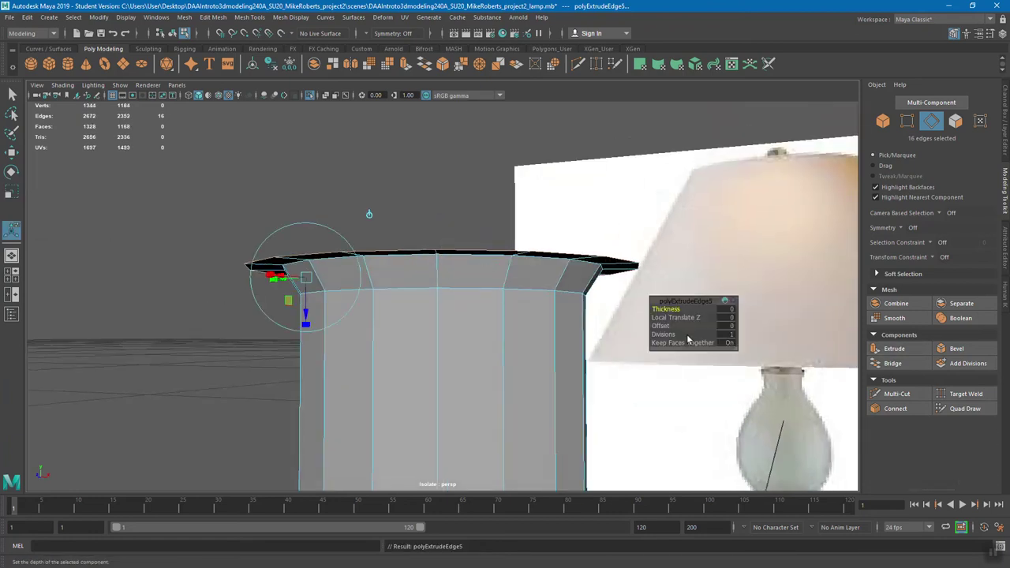
{"action": "key", "text": "r"}
{"action": "left_click_drag", "start_coordinate": [444, 269], "coordinate": [464, 273]}
{"action": "key", "text": "w"}
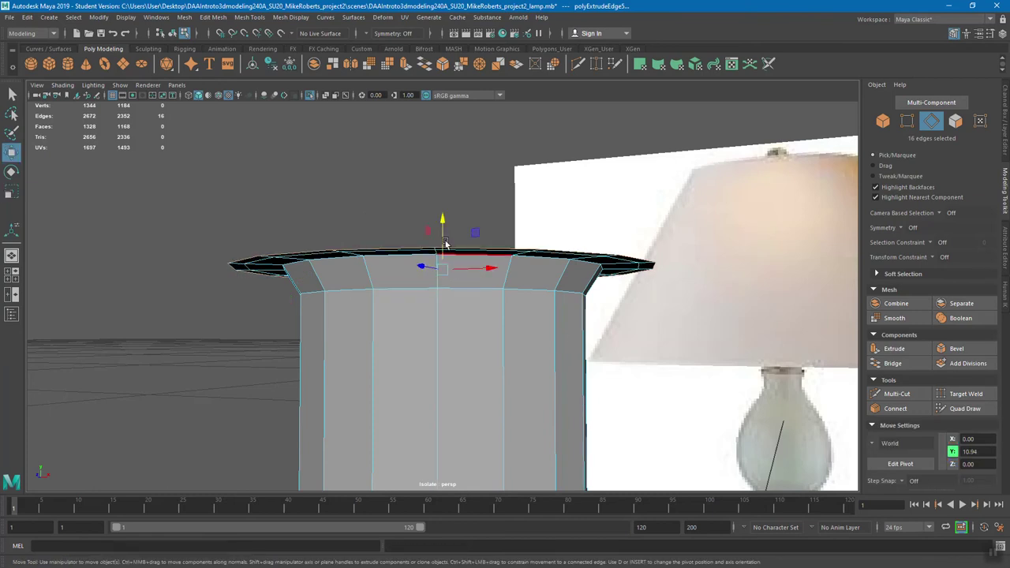
{"action": "left_click_drag", "start_coordinate": [442, 222], "coordinate": [444, 212]}
{"action": "left_click_drag", "start_coordinate": [381, 249], "coordinate": [336, 233], "text": "alt"}
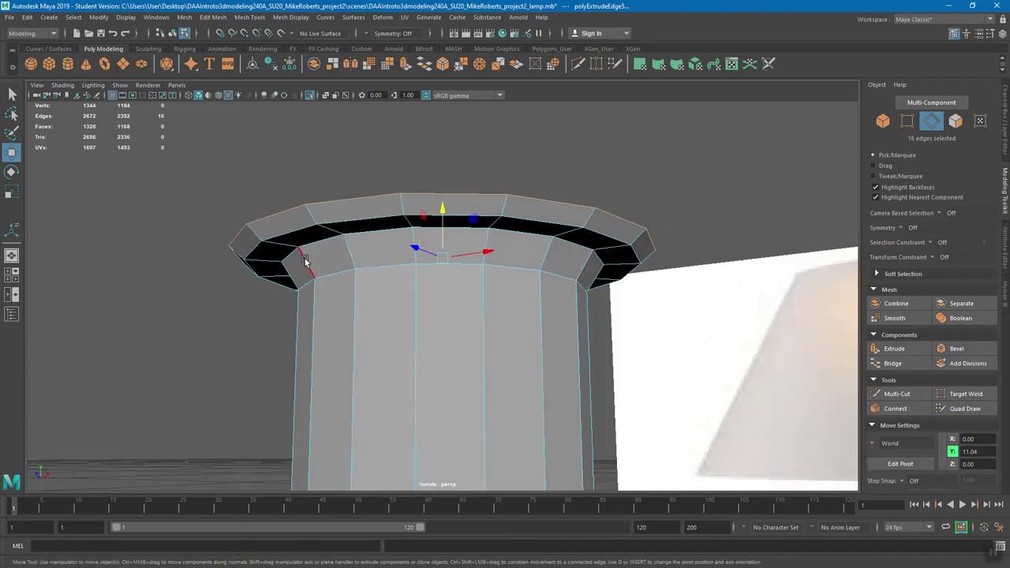
Extrude the bevel's top edge loop and raise it straight up to about Y 11.92 to form the collar's vertical wall
{"action": "left_click", "coordinate": [876, 349]}
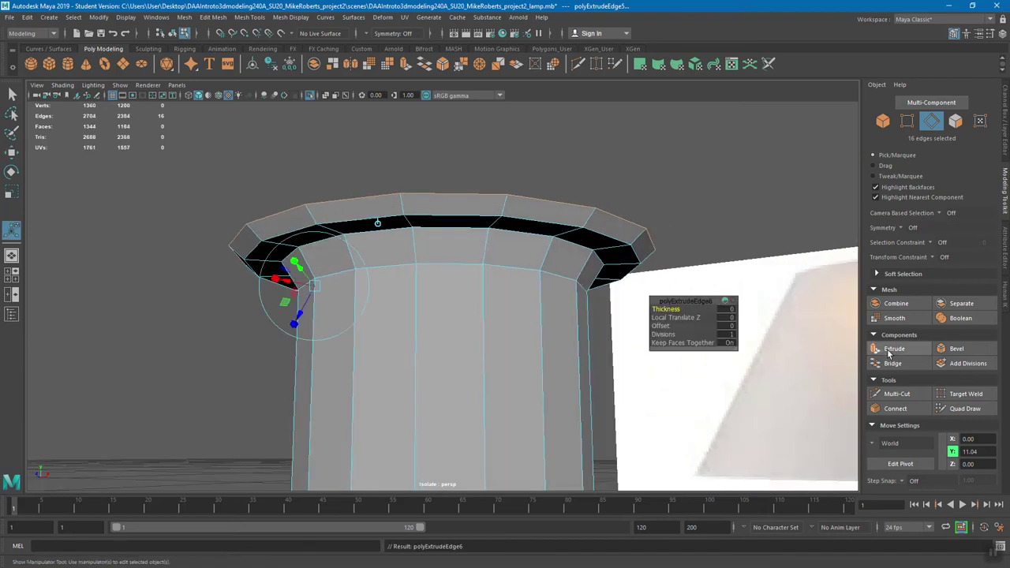
{"action": "key", "text": "w"}
{"action": "left_click_drag", "start_coordinate": [458, 271], "coordinate": [454, 130]}
{"action": "scroll", "coordinate": [455, 131], "scroll_direction": "down", "scroll_amount": 6}
{"action": "left_click_drag", "start_coordinate": [444, 221], "coordinate": [448, 262]}
{"action": "right_click_drag", "start_coordinate": [502, 313], "coordinate": [408, 309], "text": "alt"}
{"action": "left_click_drag", "start_coordinate": [408, 309], "coordinate": [446, 289], "text": "alt"}
{"action": "right_click_drag", "start_coordinate": [446, 290], "coordinate": [513, 368], "text": "alt"}
{"action": "scroll", "coordinate": [512, 366], "scroll_direction": "down", "scroll_amount": 6}
{"action": "left_click_drag", "start_coordinate": [509, 363], "coordinate": [568, 361], "text": "alt"}
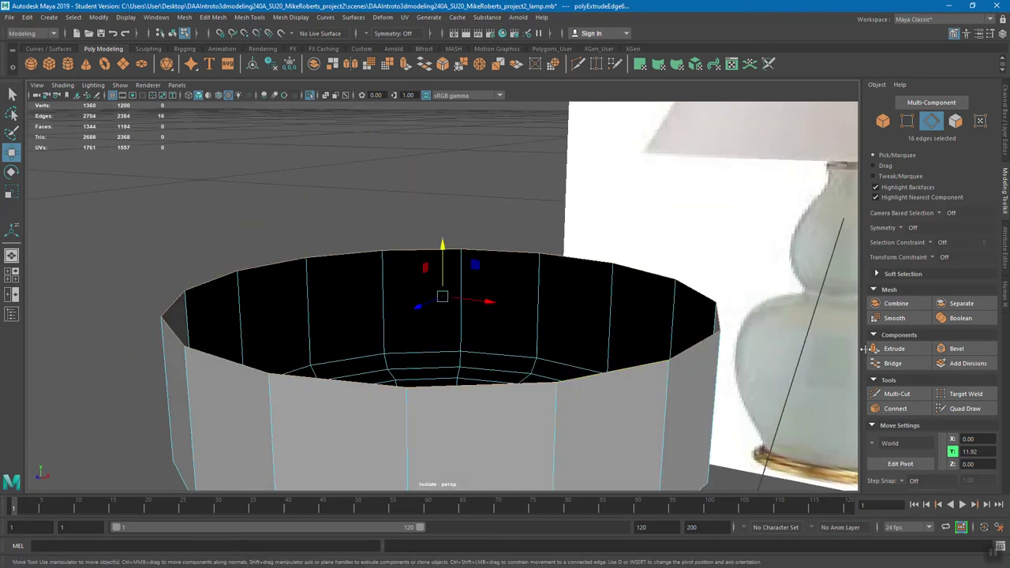
Extrude the collar's top edge loop, raise it to about Y 12.07 and scale it inward to form an upper bevel
{"action": "left_click", "coordinate": [892, 348]}
{"action": "key", "text": "w"}
{"action": "left_click_drag", "start_coordinate": [443, 244], "coordinate": [446, 222]}
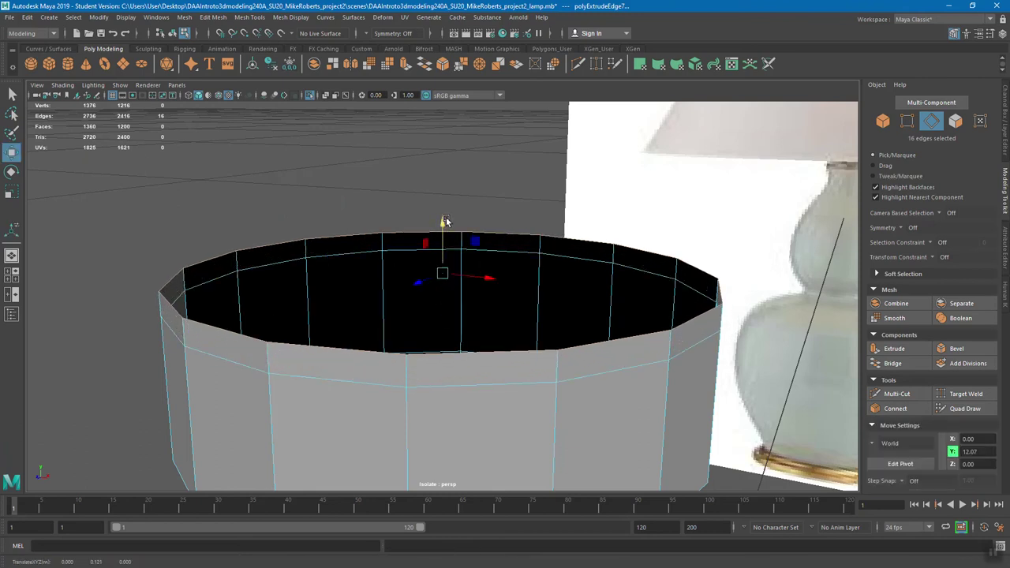
{"action": "key", "text": "r"}
{"action": "left_click_drag", "start_coordinate": [480, 286], "coordinate": [477, 315], "text": "alt"}
{"action": "left_click_drag", "start_coordinate": [447, 278], "coordinate": [492, 168]}
{"action": "left_click_drag", "start_coordinate": [490, 303], "coordinate": [497, 371], "text": "alt"}
{"action": "right_click_drag", "start_coordinate": [592, 371], "coordinate": [527, 293], "text": "alt"}
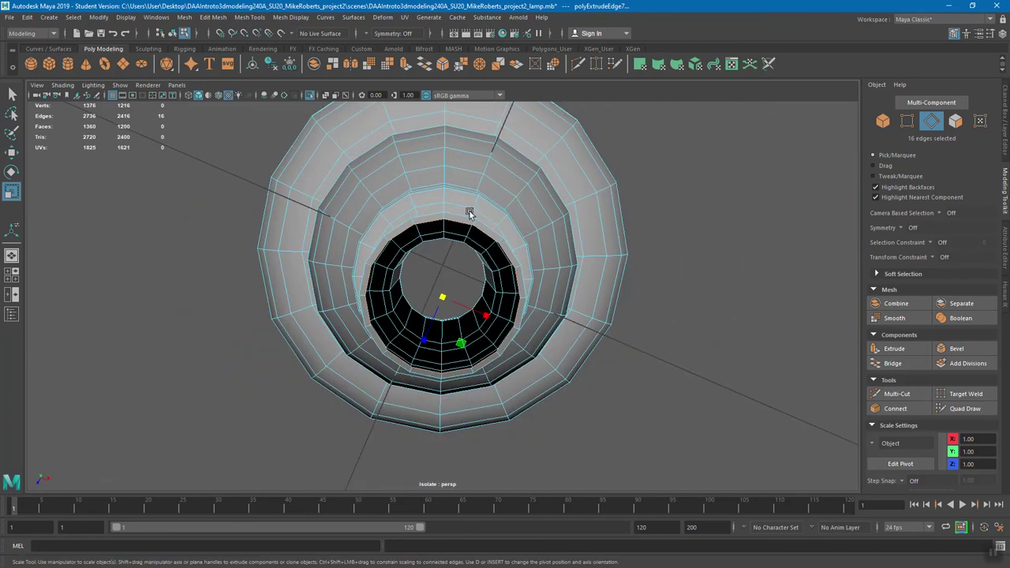
{"action": "left_click_drag", "start_coordinate": [469, 210], "coordinate": [492, 243], "text": "alt"}
{"action": "left_click_drag", "start_coordinate": [442, 298], "coordinate": [453, 277]}
Extrude the upper bevel's edge loop and scale it inward to form the collar's flat top ring
{"action": "scroll", "coordinate": [487, 318], "scroll_direction": "up", "scroll_amount": 5}
{"action": "scroll", "coordinate": [478, 318], "scroll_direction": "down", "scroll_amount": 2}
{"action": "key", "text": "f"}
{"action": "left_click_drag", "start_coordinate": [489, 321], "coordinate": [346, 302], "text": "alt"}
{"action": "left_click", "coordinate": [893, 348]}
{"action": "key", "text": "r"}
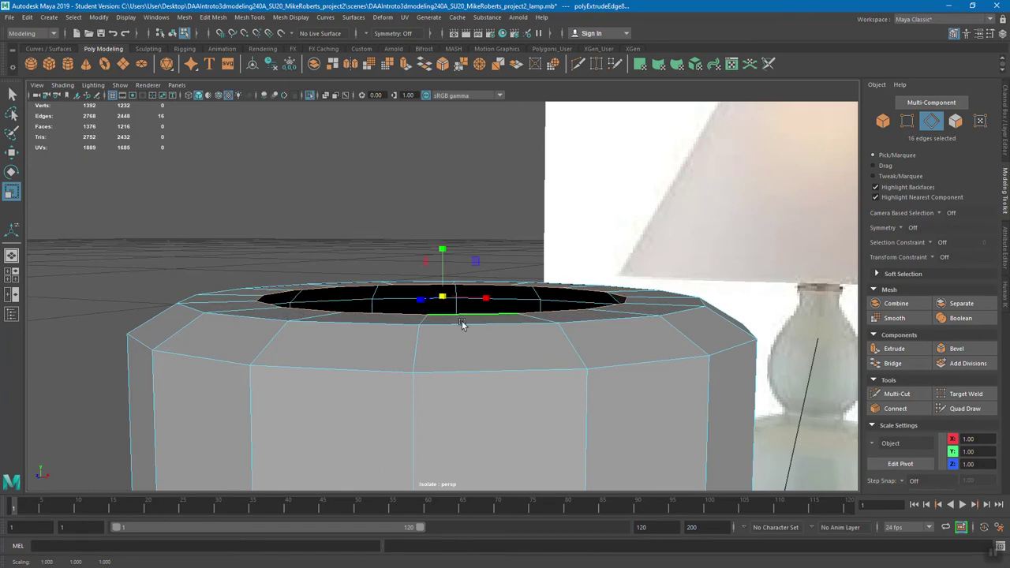
Extrude the ring's inner edge loop, scale it slightly inward and lower it a little to bevel the opening
{"action": "left_click", "coordinate": [894, 348]}
{"action": "key", "text": "r"}
{"action": "mouse_move", "coordinate": [418, 293]}
{"action": "left_mouse_down", "text": "alt"}
{"action": "mouse_move", "coordinate": [431, 303]}
{"action": "mouse_move", "coordinate": [413, 300]}
{"action": "left_mouse_up", "text": "alt"}
{"action": "key", "text": "w"}
{"action": "left_click_drag", "start_coordinate": [443, 247], "coordinate": [443, 266]}
Extrude the opening's edge loop and lower it to about Y 11.42 to form the collar's inner wall
{"action": "left_click", "coordinate": [909, 348]}
{"action": "key", "text": "w"}
{"action": "left_click_drag", "start_coordinate": [442, 267], "coordinate": [447, 357]}
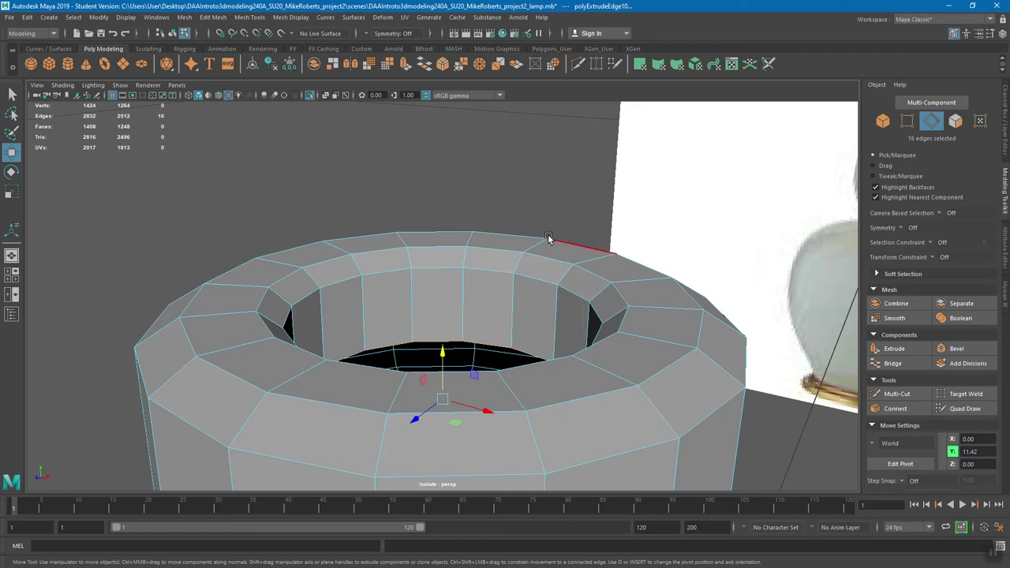
Inspect the finished collar and the tube from above, the side and underneath, checking the bevels and the inner wall
{"action": "scroll", "coordinate": [525, 245], "scroll_direction": "down", "scroll_amount": 5}
{"action": "middle_click_drag", "start_coordinate": [484, 453], "coordinate": [483, 312], "text": "alt"}
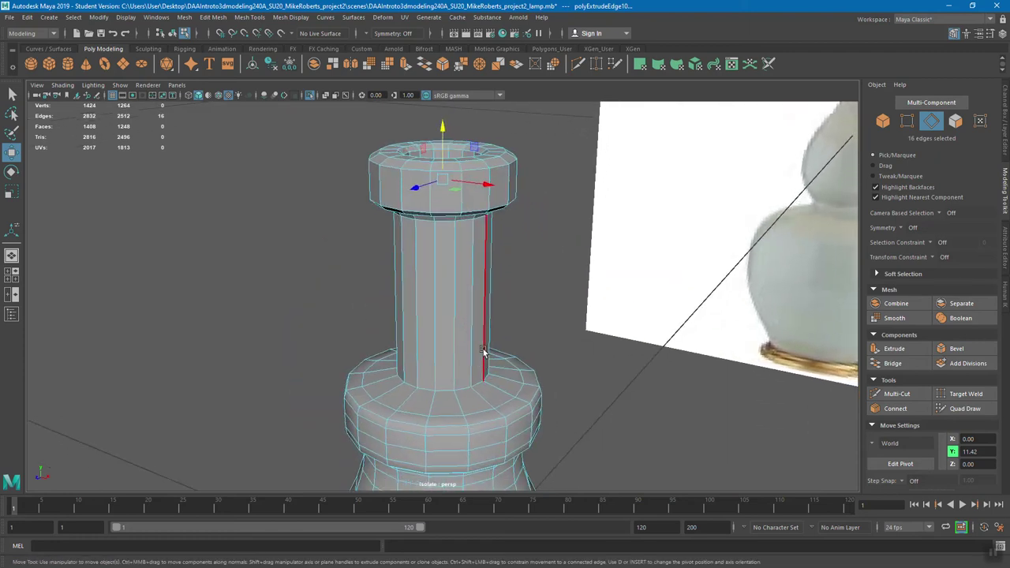
{"action": "left_click_drag", "start_coordinate": [510, 187], "coordinate": [507, 214], "text": "alt"}
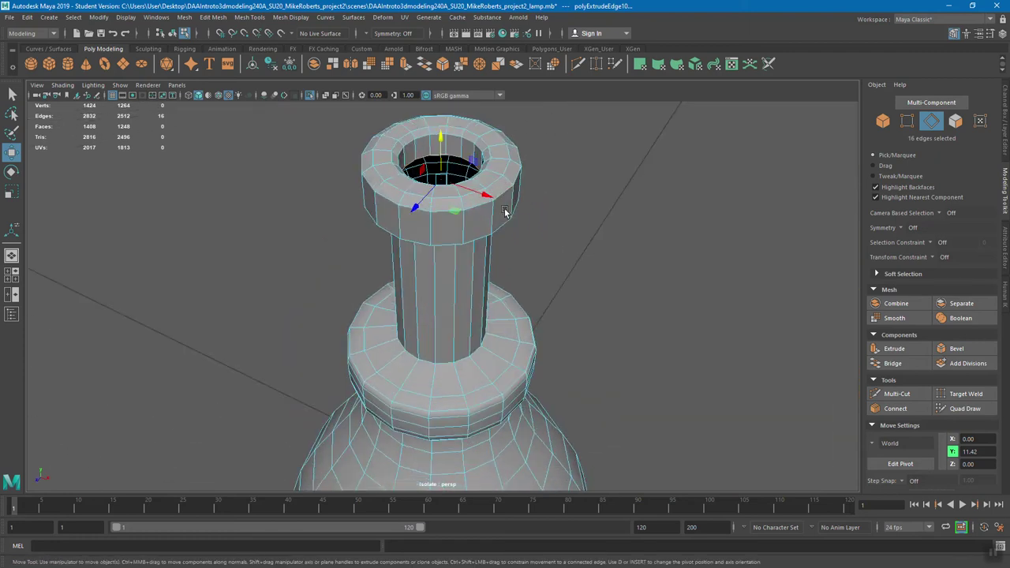
{"action": "middle_click_drag", "start_coordinate": [508, 214], "coordinate": [508, 219], "text": "alt"}
{"action": "scroll", "coordinate": [513, 224], "scroll_direction": "up", "scroll_amount": 5}
{"action": "left_click_drag", "start_coordinate": [518, 229], "coordinate": [518, 243], "text": "alt"}
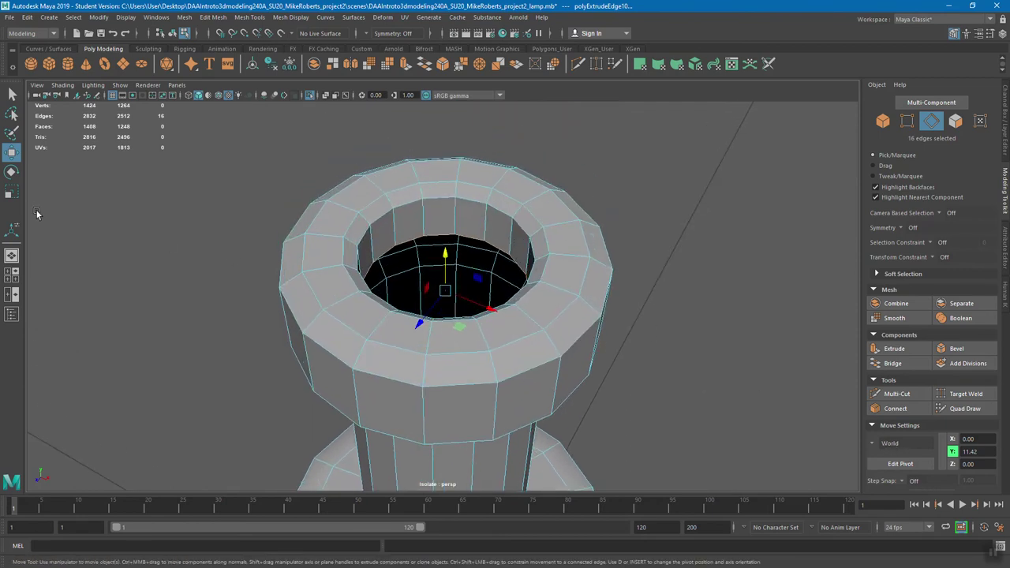
{"action": "left_click_drag", "start_coordinate": [369, 269], "coordinate": [409, 194], "text": "alt"}
{"action": "left_click_drag", "start_coordinate": [427, 227], "coordinate": [358, 251], "text": "alt"}
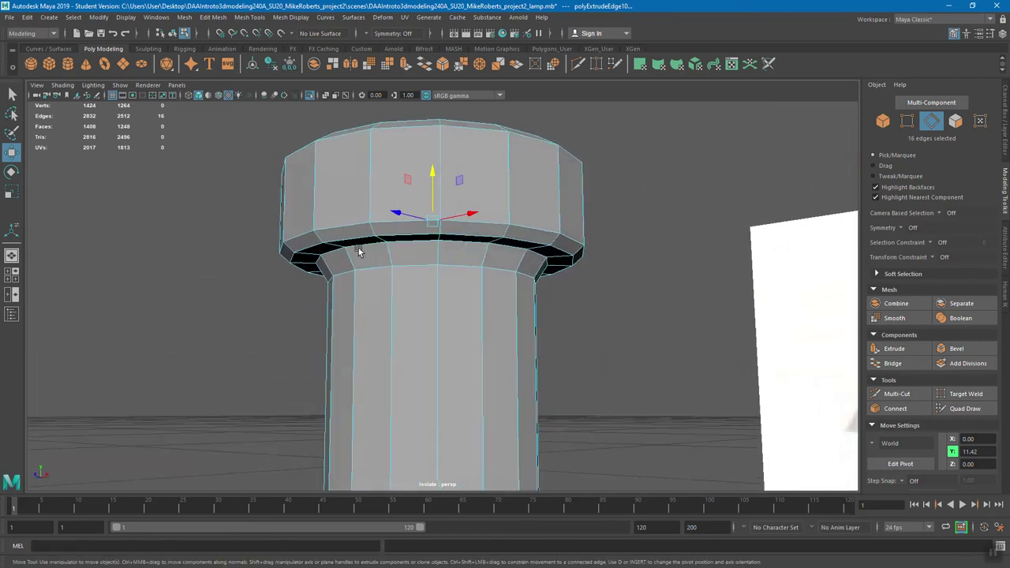
{"action": "left_click_drag", "start_coordinate": [325, 180], "coordinate": [282, 167], "text": "alt"}
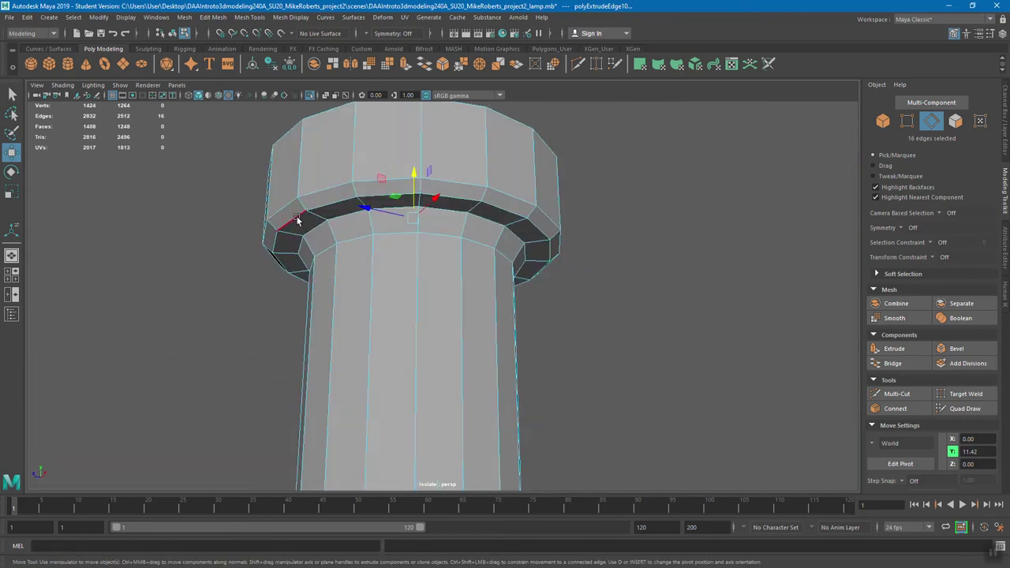
{"action": "key", "text": "r"}
{"action": "left_click_drag", "start_coordinate": [318, 207], "coordinate": [412, 309], "text": "alt"}
{"action": "scroll", "coordinate": [413, 309], "scroll_direction": "down", "scroll_amount": 4}
{"action": "middle_click_drag", "start_coordinate": [412, 390], "coordinate": [408, 287], "text": "alt"}
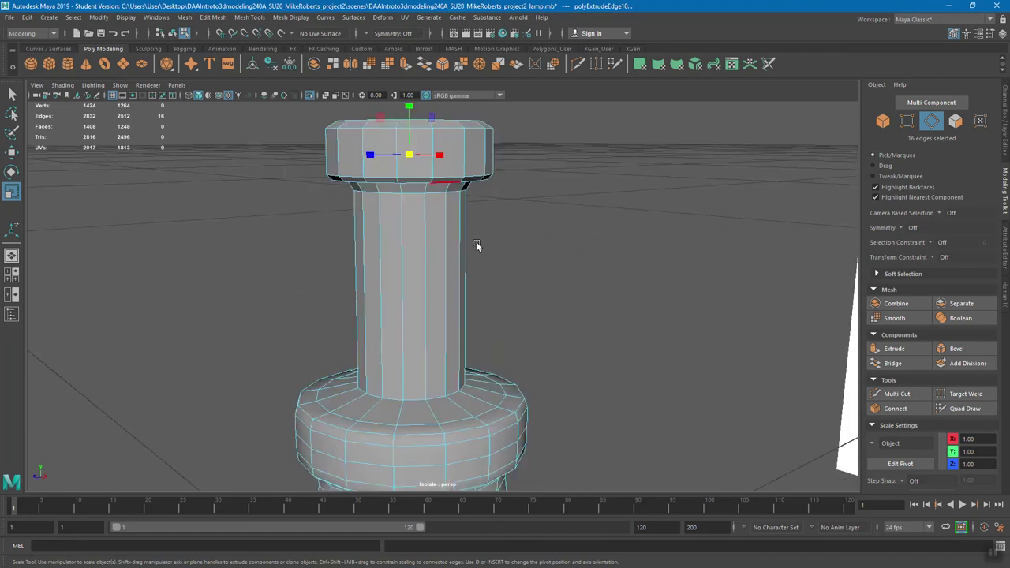
{"action": "key", "text": "w"}
{"action": "left_click_drag", "start_coordinate": [442, 203], "coordinate": [480, 243], "text": "alt"}
{"action": "scroll", "coordinate": [466, 252], "scroll_direction": "up", "scroll_amount": 4}
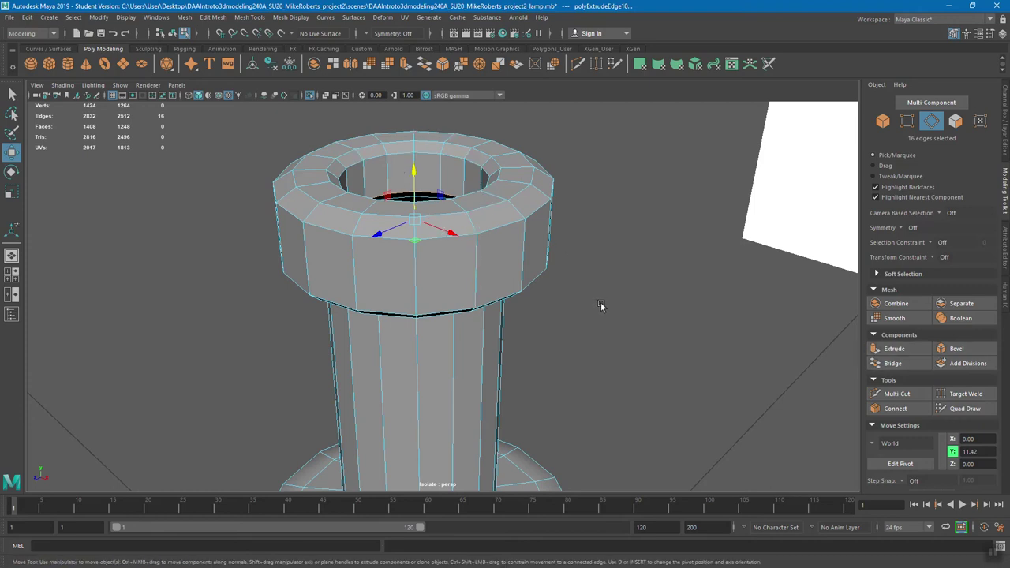
{"action": "mouse_move", "coordinate": [570, 277]}
{"action": "left_mouse_down", "text": "alt"}
{"action": "mouse_move", "coordinate": [590, 251]}
{"action": "mouse_move", "coordinate": [580, 268]}
{"action": "left_mouse_up", "text": "alt"}
{"action": "left_click_drag", "start_coordinate": [523, 214], "coordinate": [568, 155], "text": "alt"}
{"action": "scroll", "coordinate": [552, 190], "scroll_direction": "up", "scroll_amount": 3}
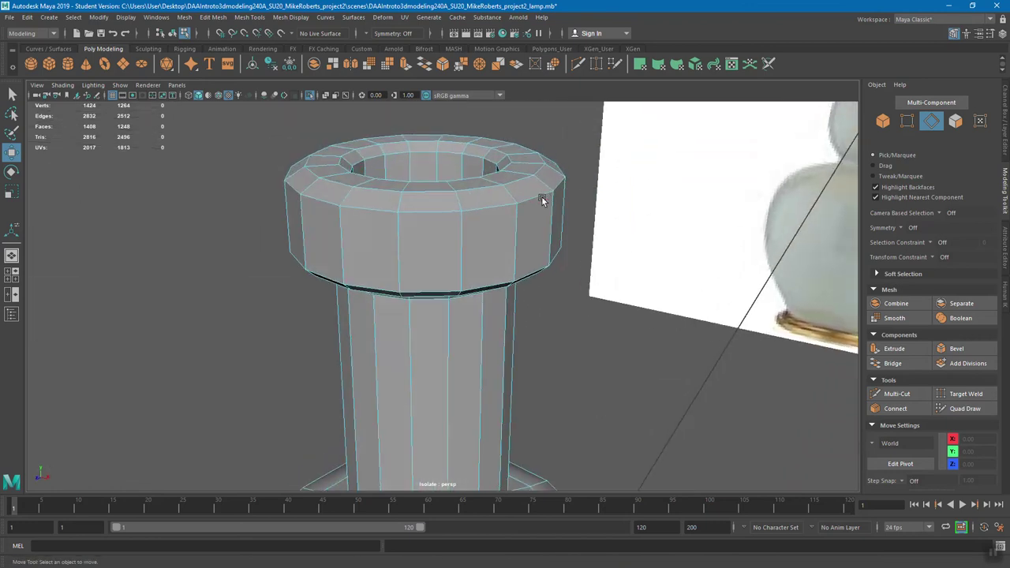
Save the lamp scene, continuing past the student version notice
{"action": "key", "text": "q"}
{"action": "key", "text": "ctrl+s"}
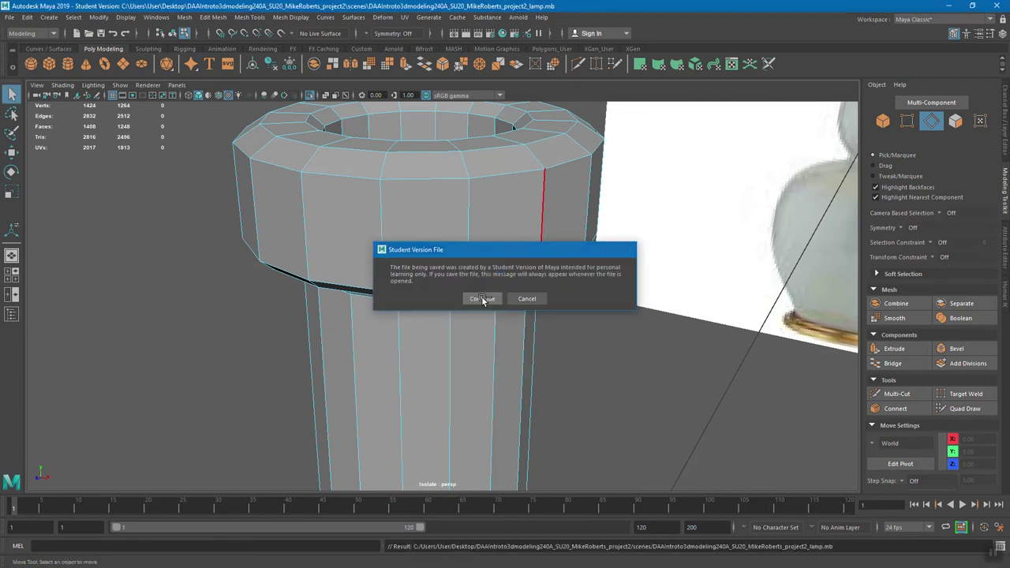
{"action": "left_click", "coordinate": [483, 298]}
{"action": "key", "text": "w"}
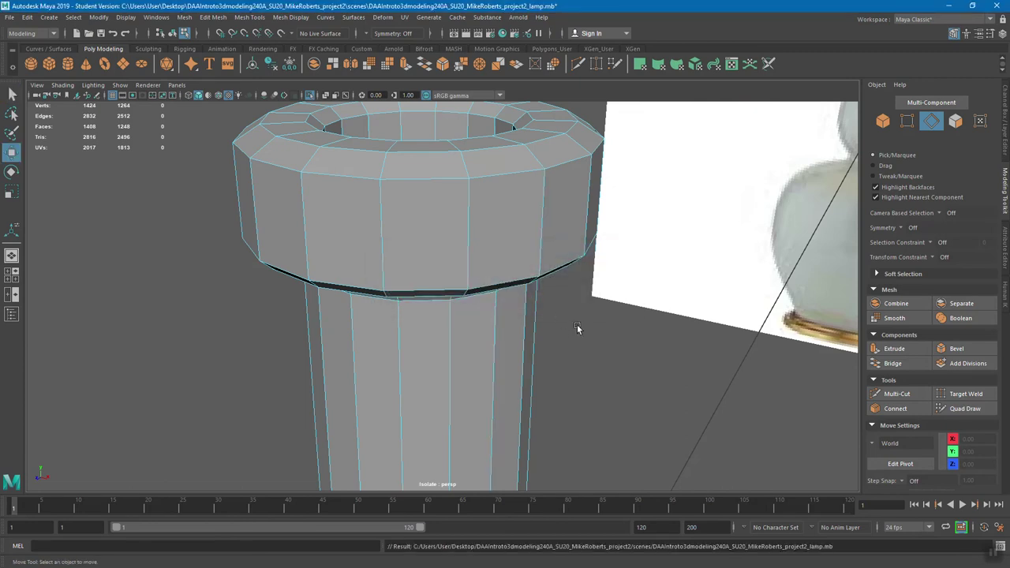
Activate the Multi-Cut tool and bring its edge loop options into view
{"action": "left_click", "coordinate": [900, 394]}
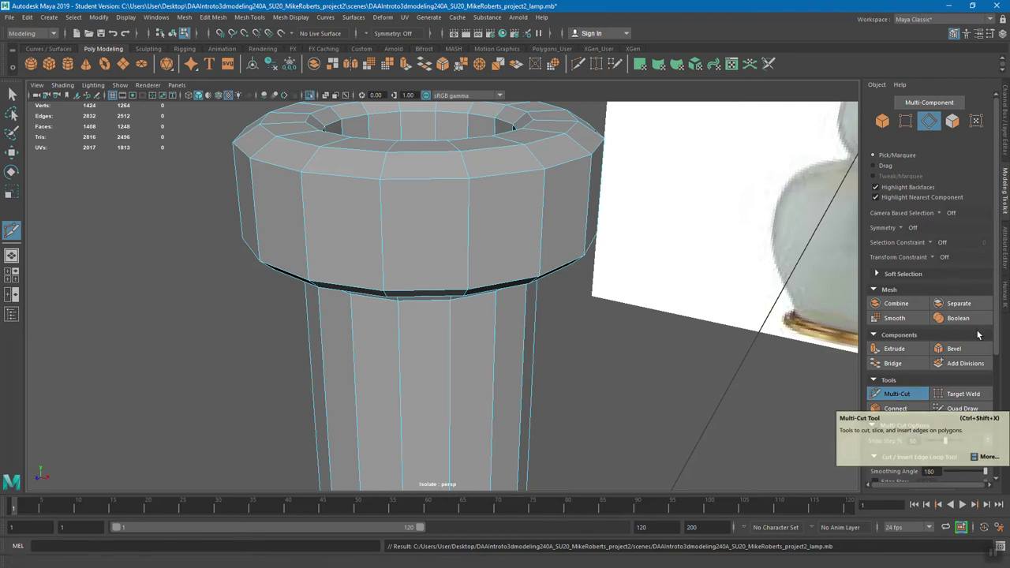
{"action": "scroll", "coordinate": [999, 350], "scroll_direction": "down", "scroll_amount": 3}
{"action": "left_click_drag", "start_coordinate": [999, 351], "coordinate": [1001, 374]}
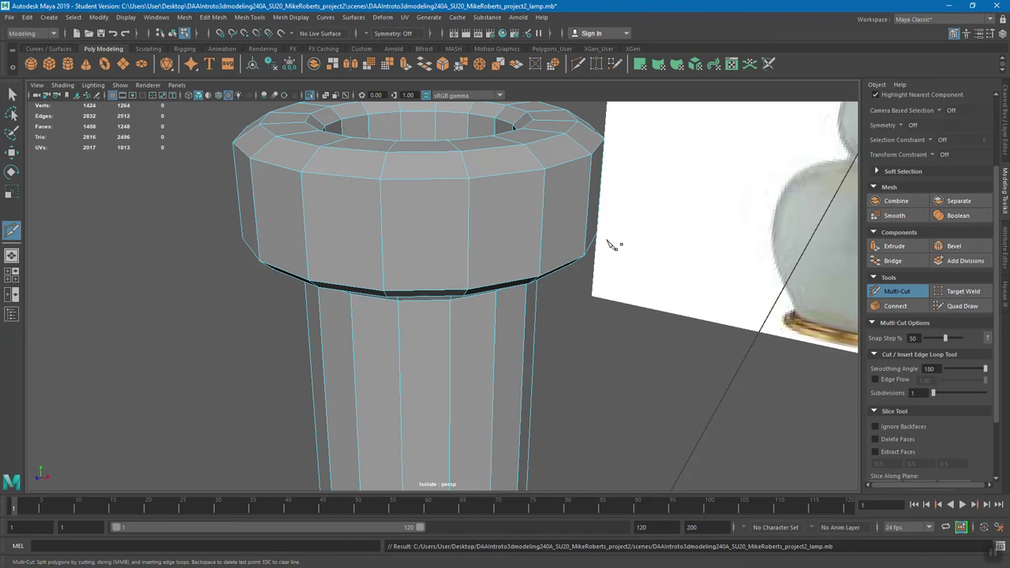
Try inserting an edge loop around the collar's upper bevel with Edge Flow off
{"action": "left_click_drag", "start_coordinate": [613, 244], "coordinate": [618, 238], "text": "alt"}
{"action": "middle_click_drag", "start_coordinate": [618, 238], "coordinate": [608, 273], "text": "alt"}
{"action": "left_click_drag", "start_coordinate": [608, 273], "coordinate": [613, 257], "text": "alt"}
{"action": "scroll", "coordinate": [618, 262], "scroll_direction": "up", "scroll_amount": 8}
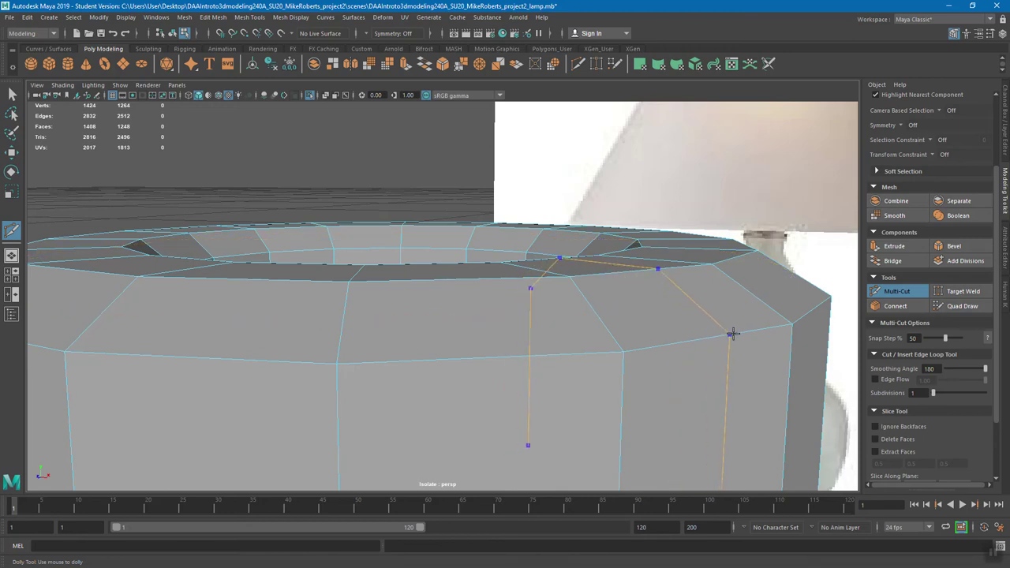
{"action": "left_click", "coordinate": [754, 293], "text": "ctrl"}
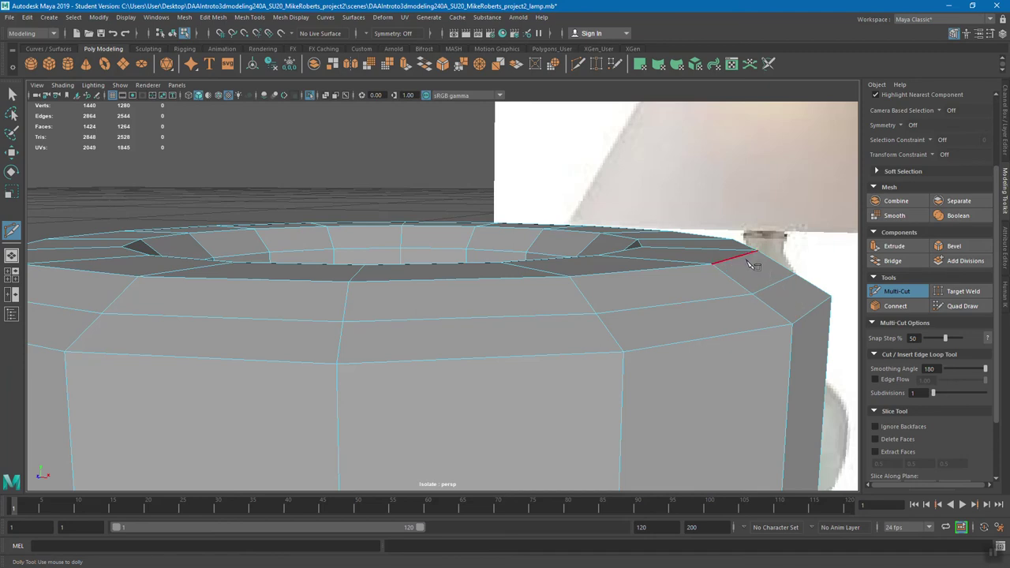
Undo the inserted edge loop and insert one around the collar's upper bevel with Edge Flow enabled at 1.00
{"action": "key", "text": "ctrl+z"}
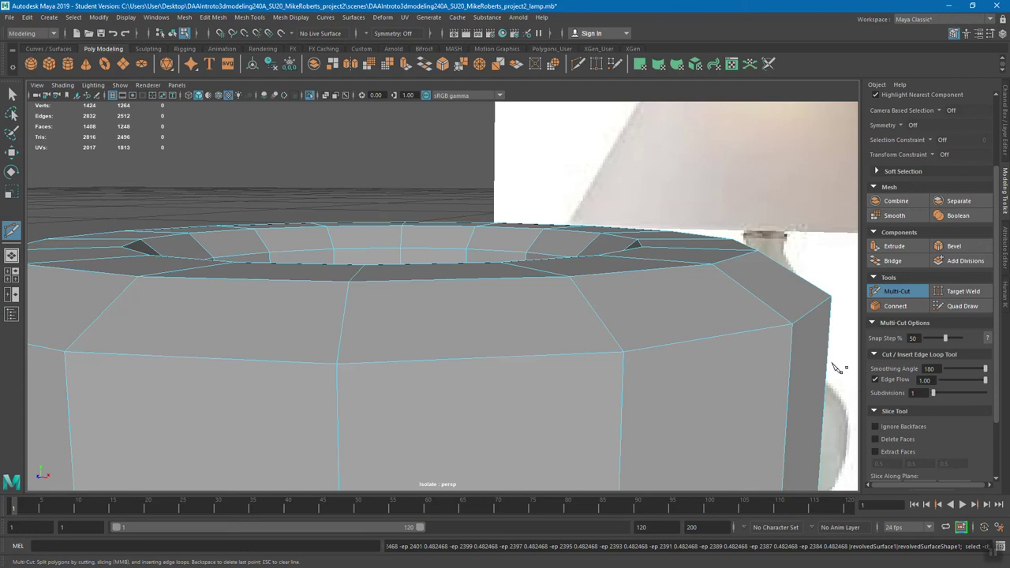
{"action": "left_click", "coordinate": [766, 293], "text": "ctrl"}
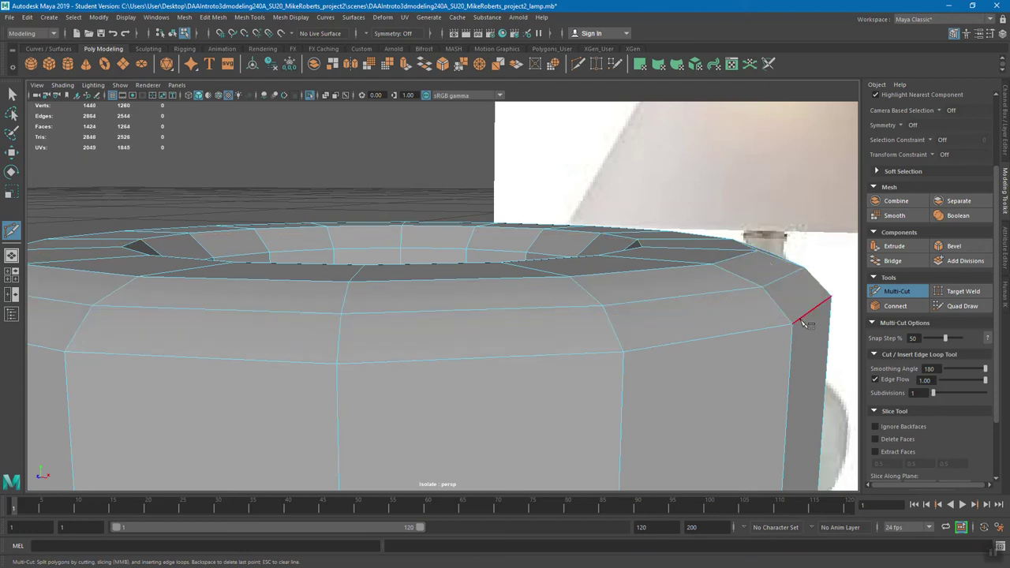
Insert edge loops with Edge Flow around the collar's inner top rim and around the two bevels on its underside
{"action": "left_click", "coordinate": [533, 240], "text": "ctrl"}
{"action": "scroll", "coordinate": [602, 314], "scroll_direction": "down", "scroll_amount": 8}
{"action": "left_click_drag", "start_coordinate": [604, 315], "coordinate": [556, 276], "text": "alt"}
{"action": "scroll", "coordinate": [548, 284], "scroll_direction": "up", "scroll_amount": 4}
{"action": "scroll", "coordinate": [550, 284], "scroll_direction": "up", "scroll_amount": 2}
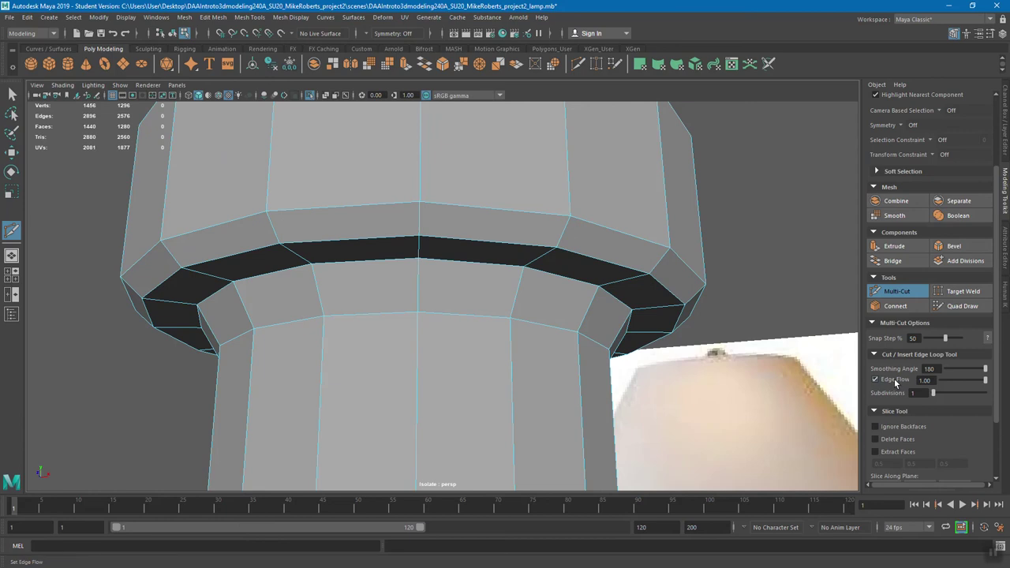
{"action": "left_click", "coordinate": [656, 260], "text": "ctrl"}
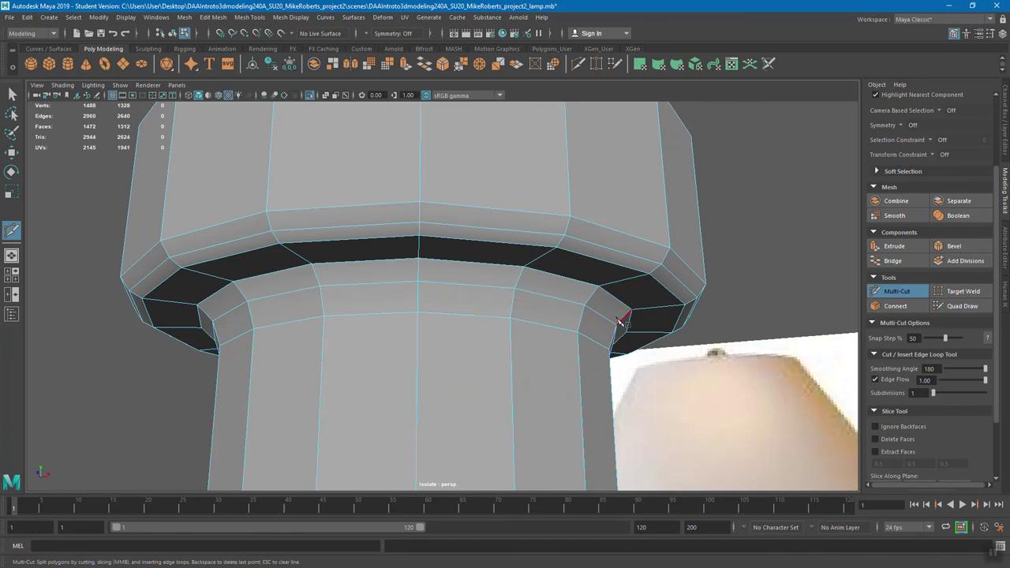
Insert two edge loops with Edge Flow on the sloped top of the lower collar, around the foot of the tube
{"action": "scroll", "coordinate": [606, 328], "scroll_direction": "down", "scroll_amount": 4}
{"action": "middle_click_drag", "start_coordinate": [553, 427], "coordinate": [604, 323], "text": "alt"}
{"action": "middle_click_drag", "start_coordinate": [605, 426], "coordinate": [616, 315], "text": "alt"}
{"action": "left_click_drag", "start_coordinate": [616, 316], "coordinate": [679, 363], "text": "alt"}
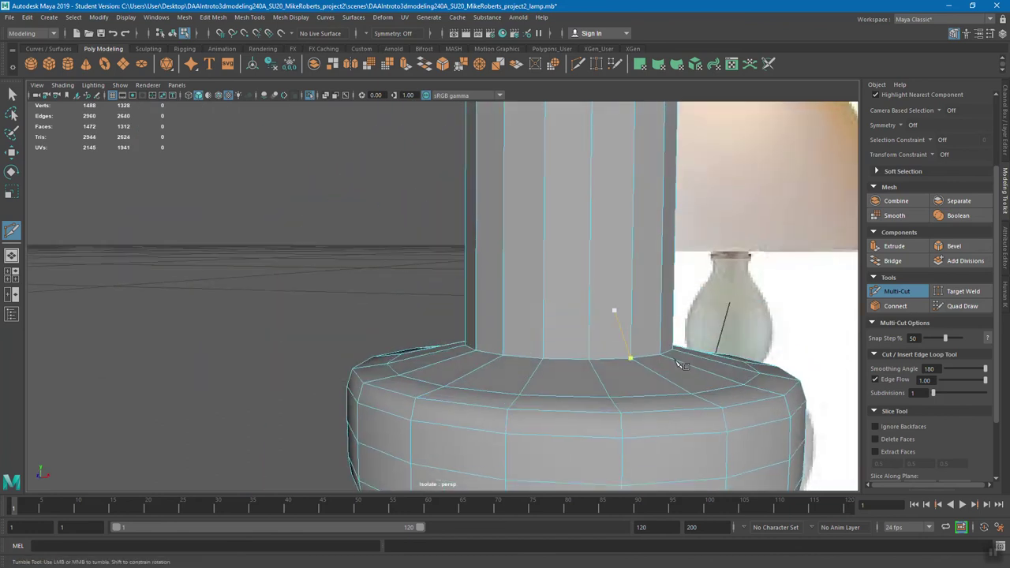
{"action": "left_click", "coordinate": [701, 365], "text": "ctrl"}
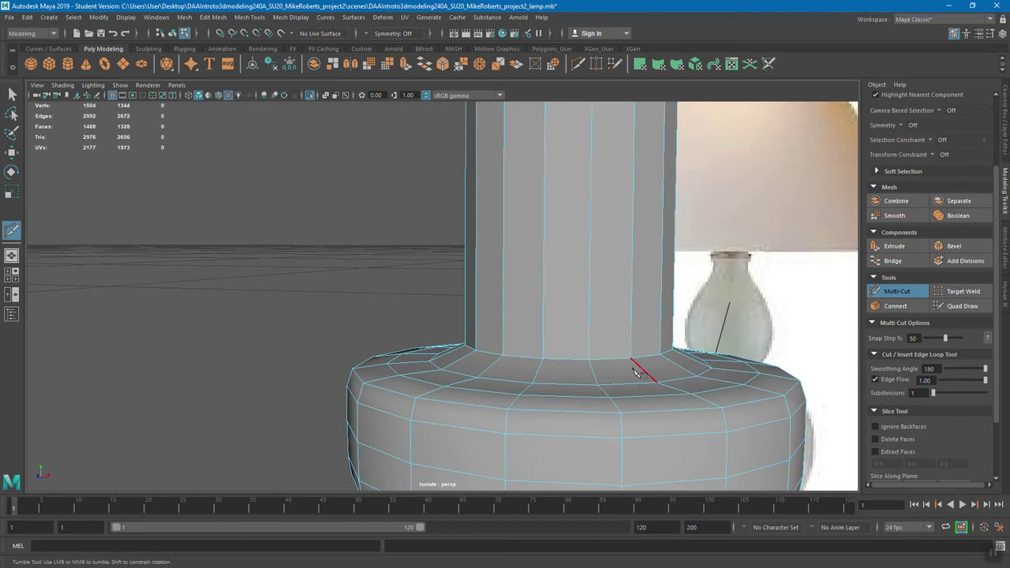
{"action": "scroll", "coordinate": [676, 348], "scroll_direction": "down", "scroll_amount": 6}
{"action": "middle_click_drag", "start_coordinate": [571, 314], "coordinate": [577, 348], "text": "alt"}
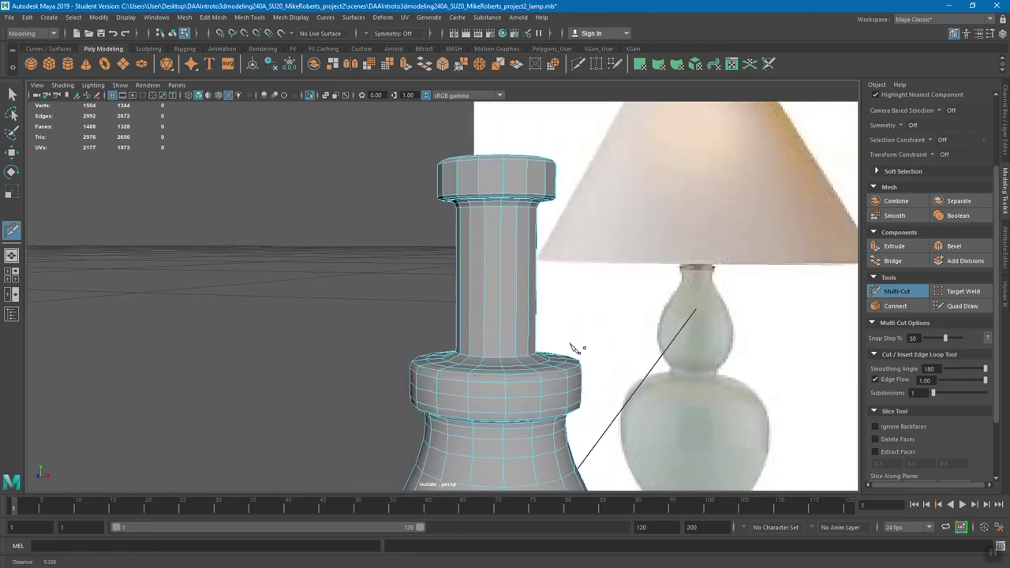
{"action": "scroll", "coordinate": [577, 348], "scroll_direction": "up", "scroll_amount": 2}
{"action": "mouse_move", "coordinate": [580, 353]}
{"action": "right_mouse_down", "text": "alt"}
{"action": "mouse_move", "coordinate": [572, 344]}
{"action": "mouse_move", "coordinate": [588, 371]}
{"action": "right_mouse_up", "text": "alt"}
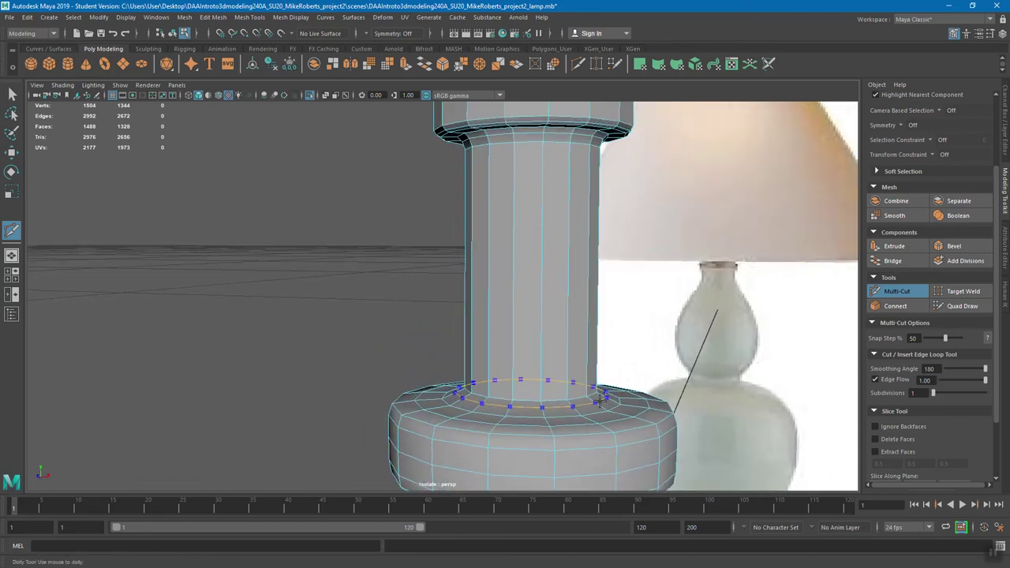
{"action": "left_click", "coordinate": [601, 400], "text": "ctrl"}
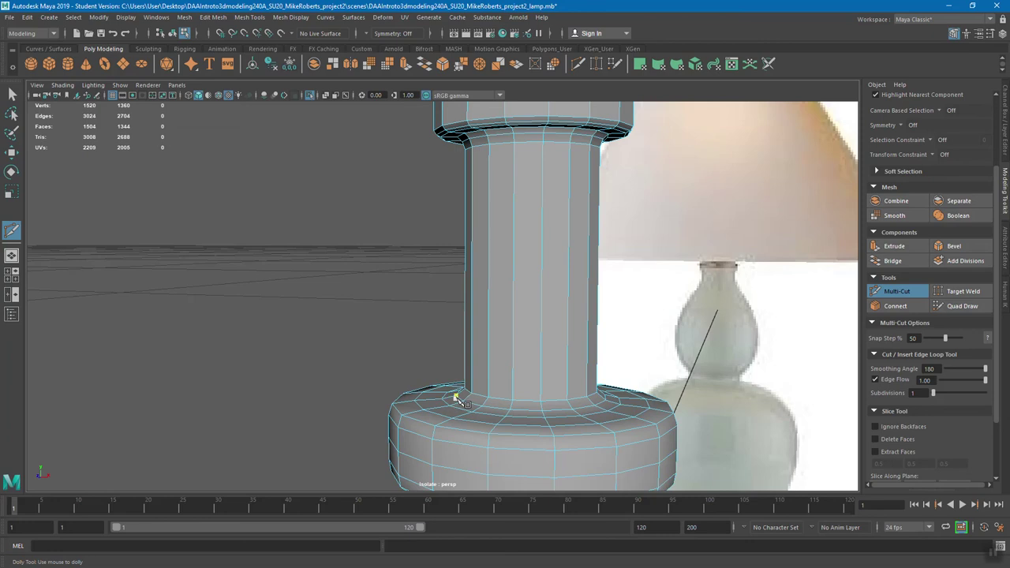
Try an edge loop around the middle of the upper collar's side wall with Edge Flow toggled, undo it, and leave Multi-Cut
{"action": "left_click_drag", "start_coordinate": [563, 343], "coordinate": [537, 344], "text": "alt"}
{"action": "scroll", "coordinate": [537, 344], "scroll_direction": "up", "scroll_amount": 6}
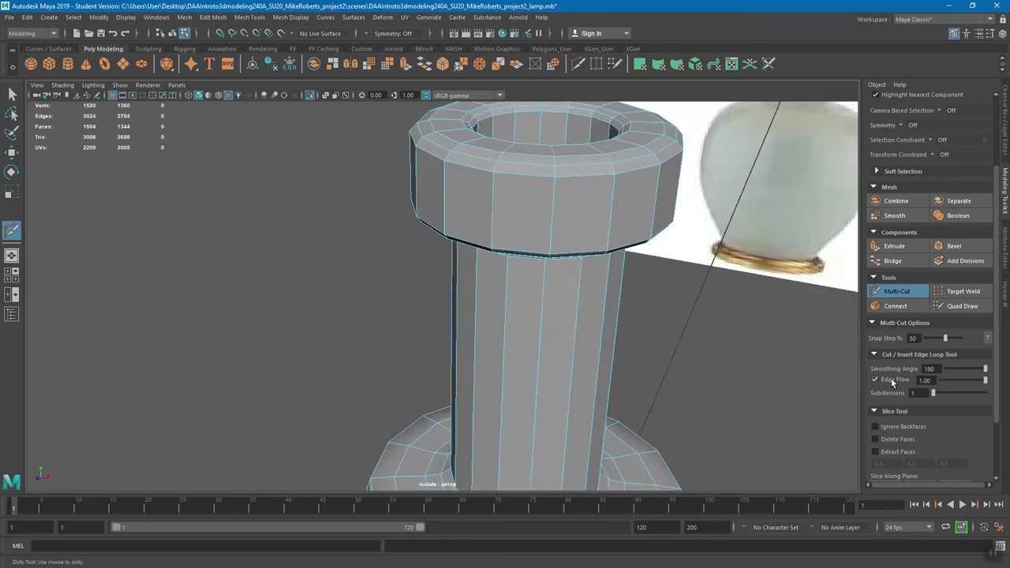
{"action": "left_click_drag", "start_coordinate": [612, 260], "coordinate": [632, 256], "text": "alt"}
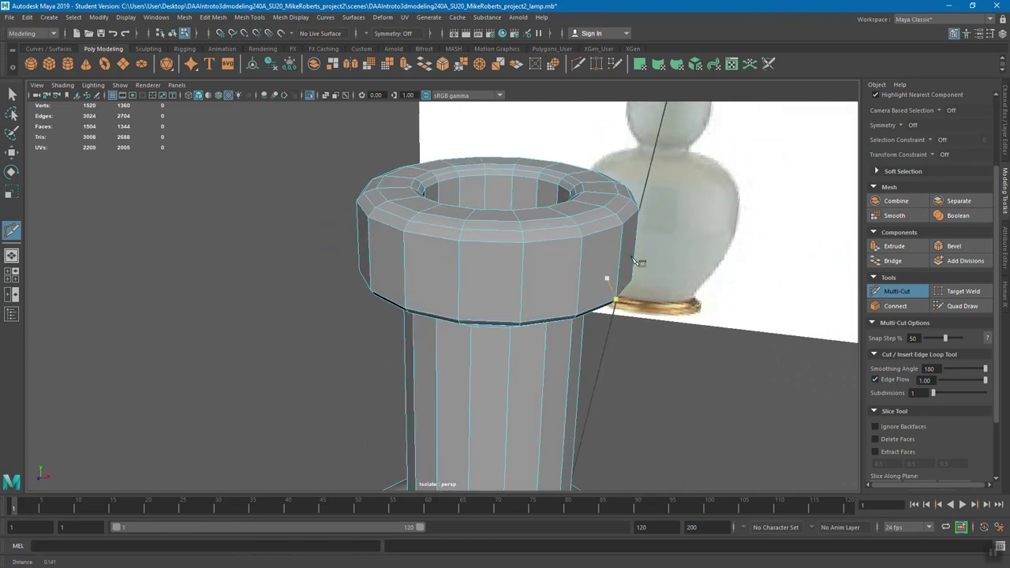
{"action": "scroll", "coordinate": [636, 259], "scroll_direction": "up", "scroll_amount": 5}
{"action": "scroll", "coordinate": [751, 166], "scroll_direction": "up", "scroll_amount": 6}
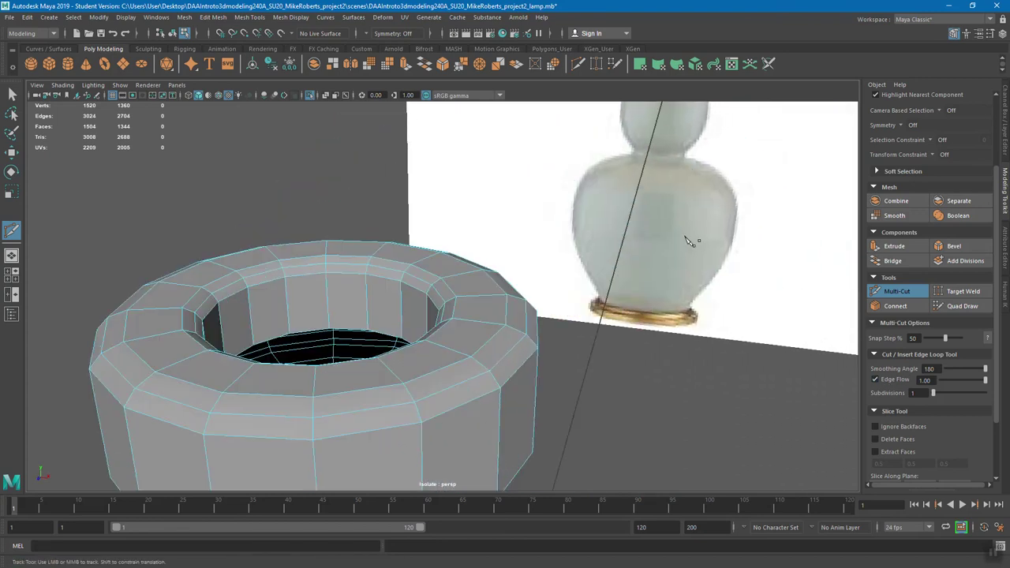
{"action": "scroll", "coordinate": [635, 235], "scroll_direction": "down", "scroll_amount": 3}
{"action": "left_click_drag", "start_coordinate": [637, 241], "coordinate": [649, 218], "text": "alt"}
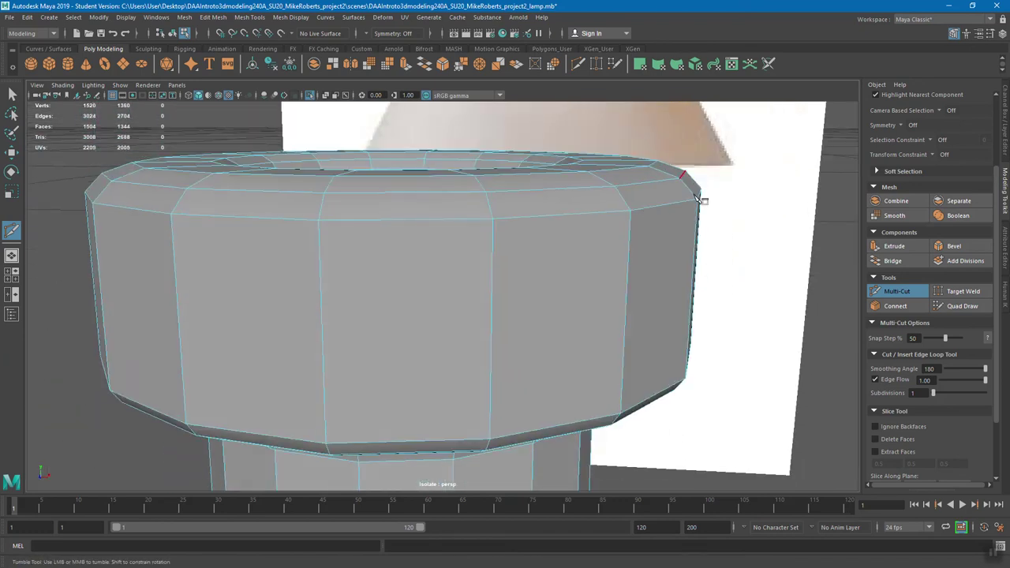
{"action": "left_click", "coordinate": [876, 381]}
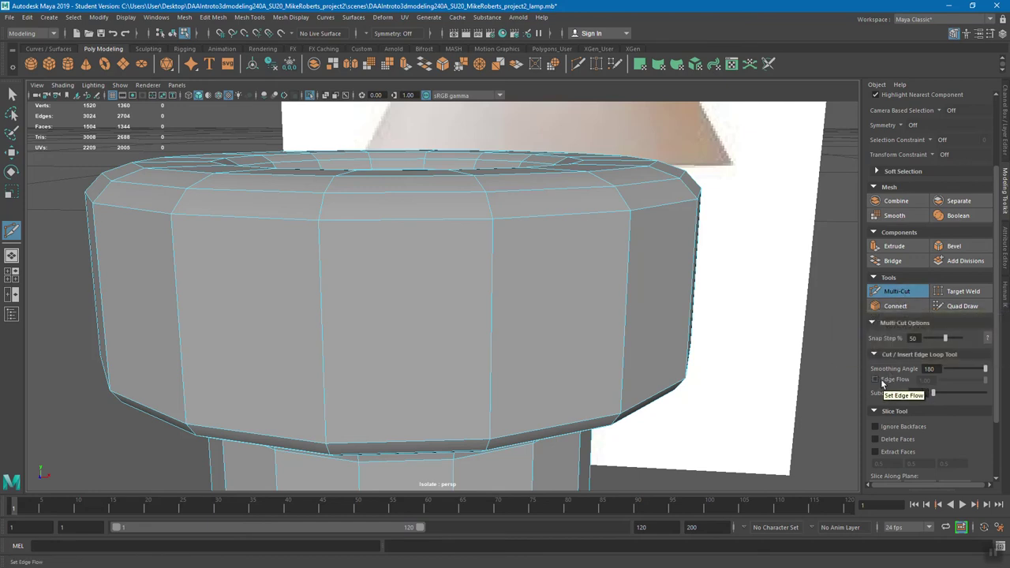
{"action": "left_click", "coordinate": [876, 381]}
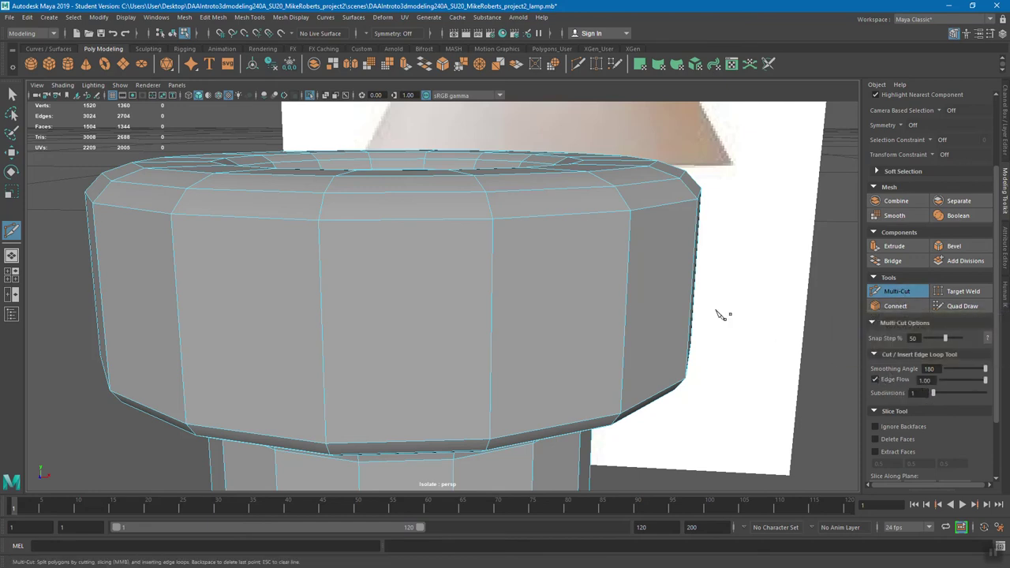
{"action": "left_click", "coordinate": [623, 313], "text": "ctrl"}
{"action": "key", "text": "ctrl+z"}
{"action": "key", "text": "ctrl+z"}
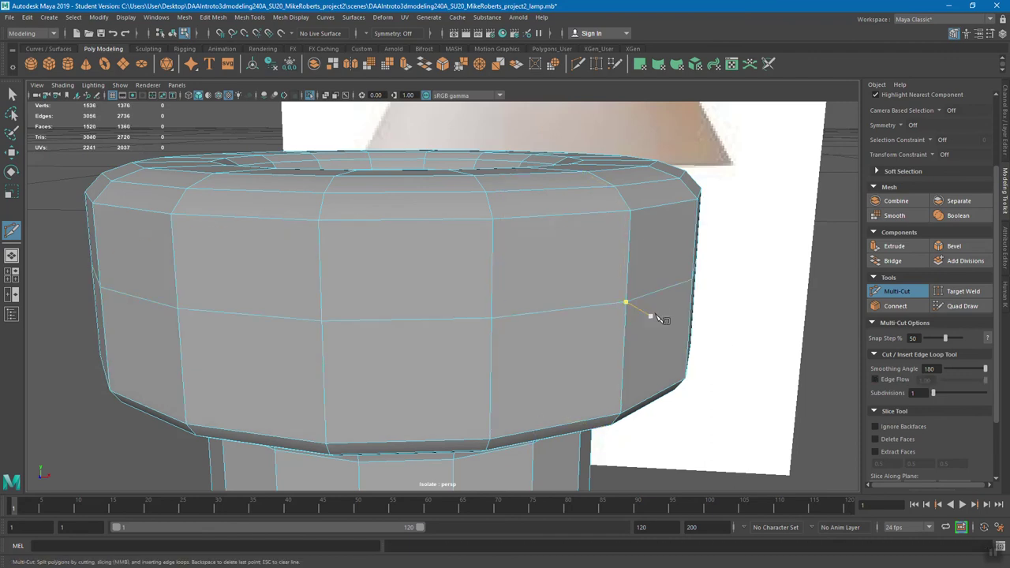
{"action": "left_click", "coordinate": [899, 291]}
Select the edge loop on the collar's upper bevel, try moving it vertically, and undo the move
{"action": "left_click_drag", "start_coordinate": [633, 279], "coordinate": [614, 291], "text": "alt"}
{"action": "right_click_drag", "start_coordinate": [614, 291], "coordinate": [608, 269], "text": "alt"}
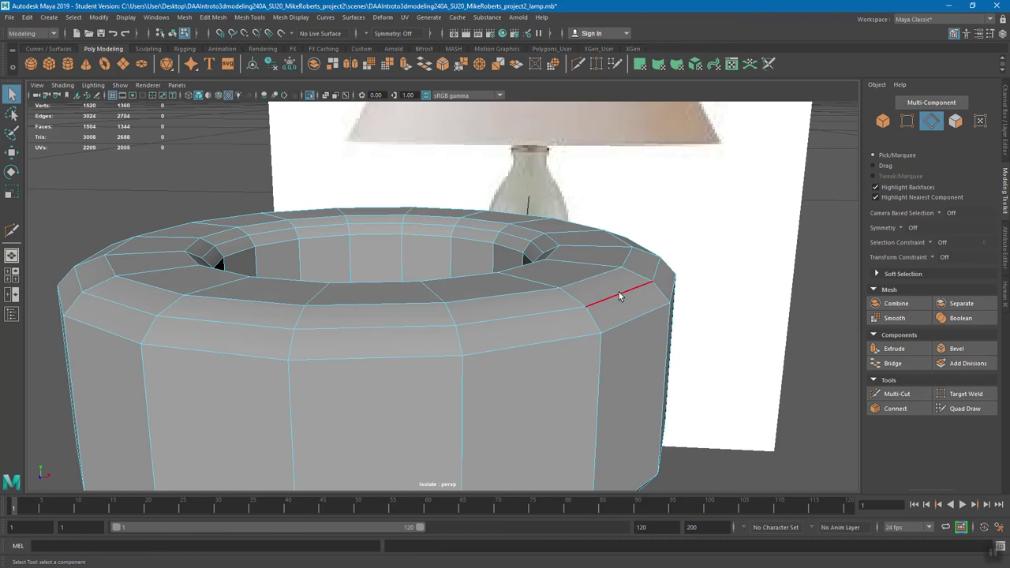
{"action": "right_click_drag", "start_coordinate": [621, 296], "coordinate": [623, 297]}
{"action": "double_click", "coordinate": [622, 298]}
{"action": "left_click_drag", "start_coordinate": [663, 318], "coordinate": [643, 322], "text": "alt"}
{"action": "key", "text": "w"}
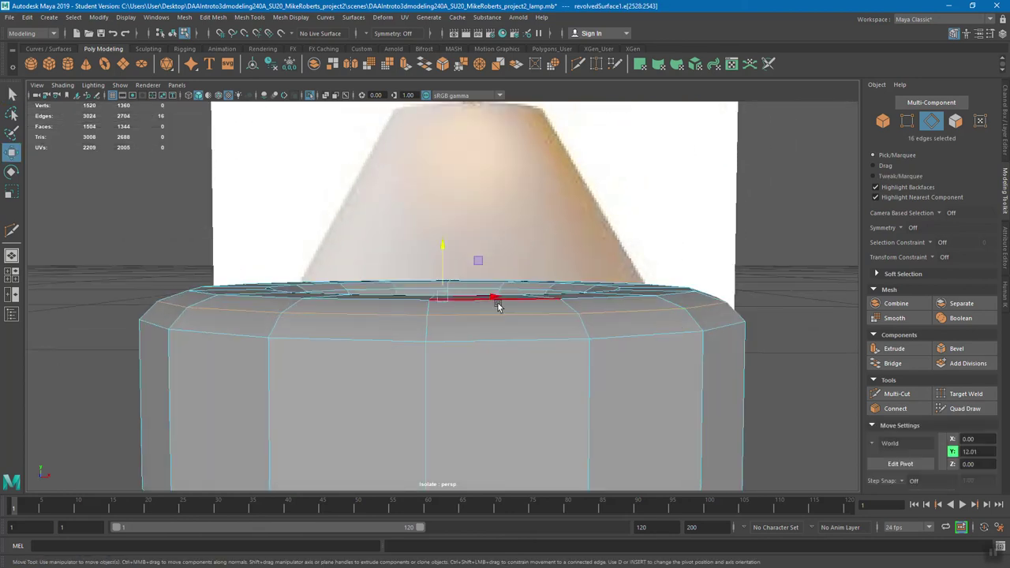
{"action": "left_click_drag", "start_coordinate": [447, 255], "coordinate": [450, 241]}
{"action": "key", "text": "ctrl+z"}
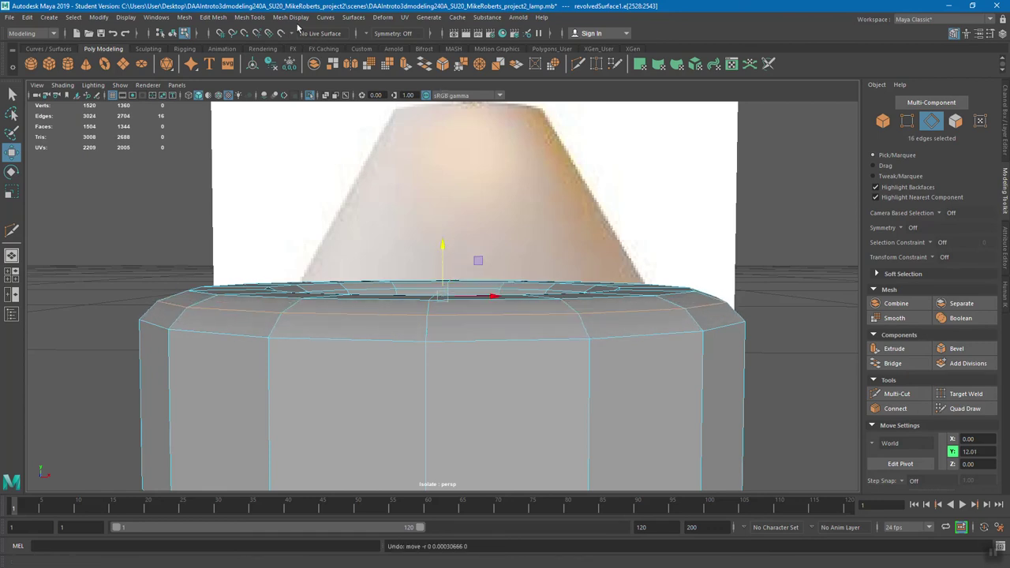
Try shifting the bevel's selected edge loop along the surface with Slide Edge, and undo the slide
{"action": "left_click", "coordinate": [249, 17]}
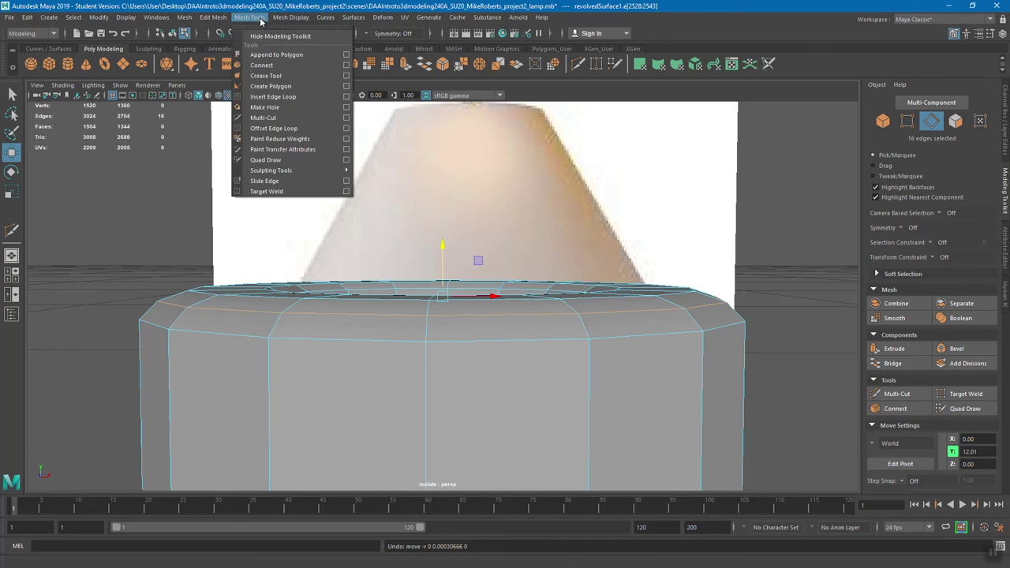
{"action": "left_click", "coordinate": [266, 182]}
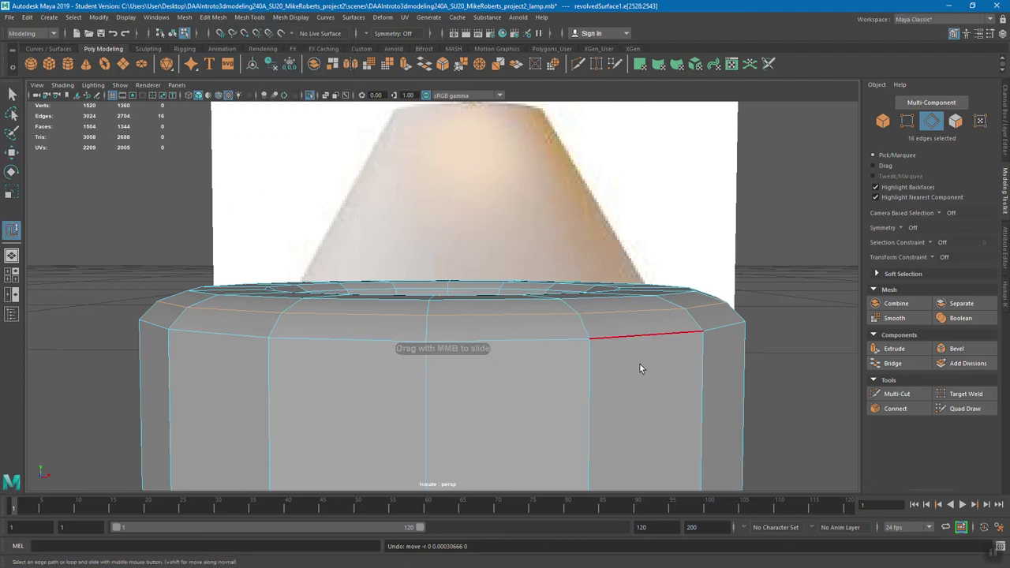
{"action": "mouse_move", "coordinate": [705, 361]}
{"action": "middle_mouse_down"}
{"action": "mouse_move", "coordinate": [662, 359]}
{"action": "mouse_move", "coordinate": [734, 367]}
{"action": "mouse_move", "coordinate": [665, 367]}
{"action": "mouse_move", "coordinate": [719, 369]}
{"action": "middle_mouse_up"}
{"action": "key", "text": "ctrl+z"}
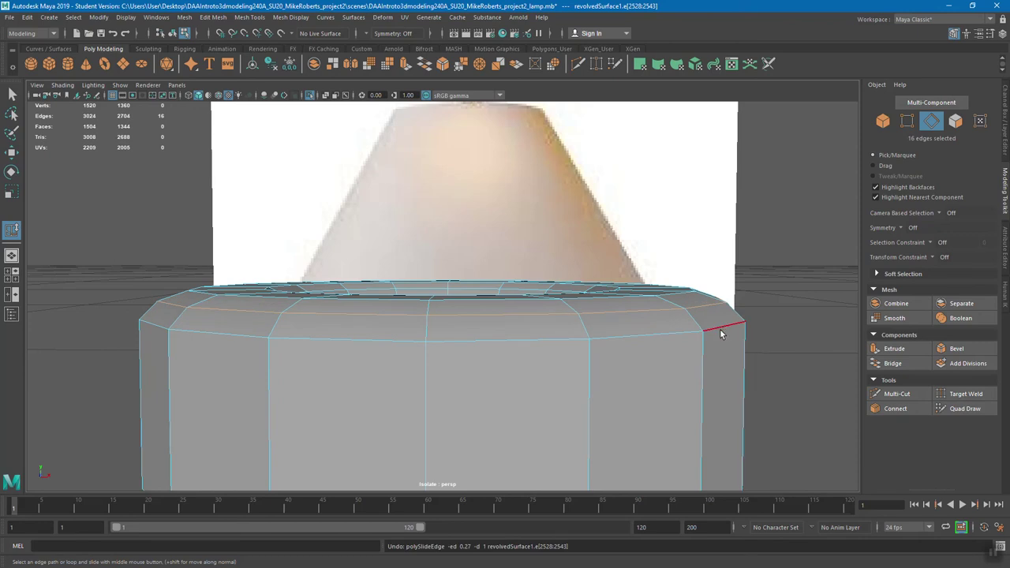
Select the outer edge loop of the collar's top face and try sliding it with Slide Edge
{"action": "left_click_drag", "start_coordinate": [719, 306], "coordinate": [726, 319], "text": "alt"}
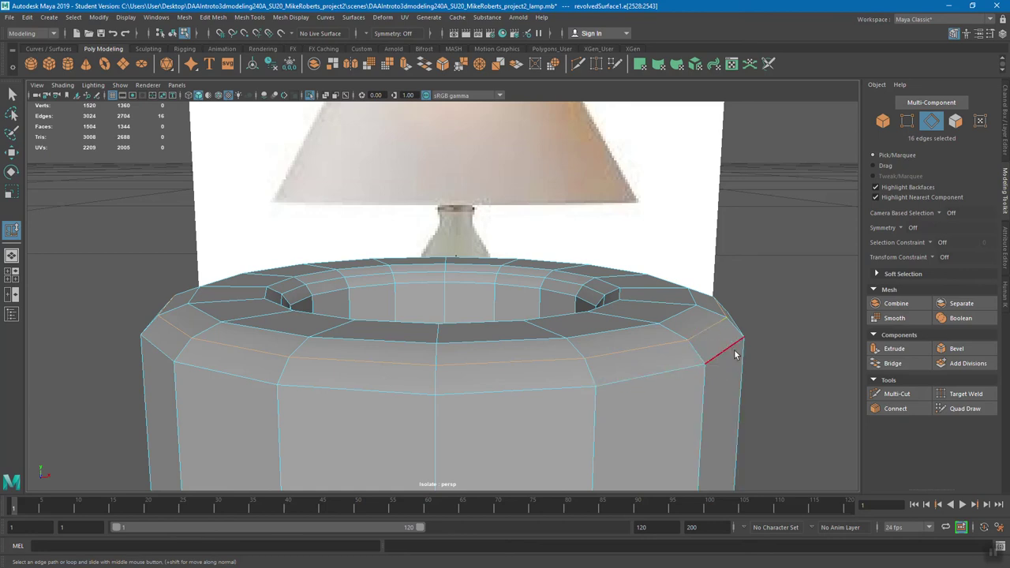
{"action": "left_click", "coordinate": [250, 16]}
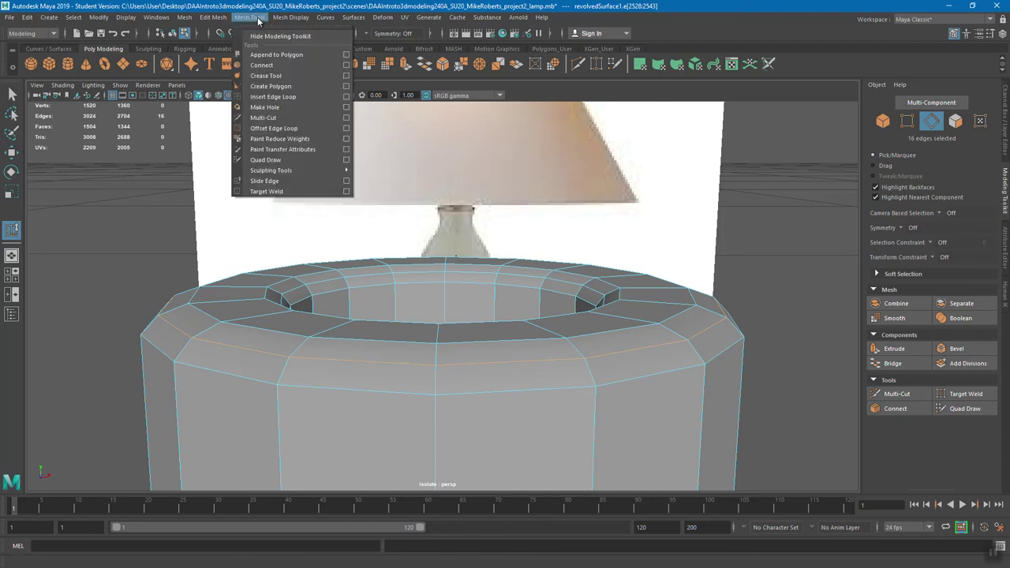
{"action": "left_click", "coordinate": [282, 183]}
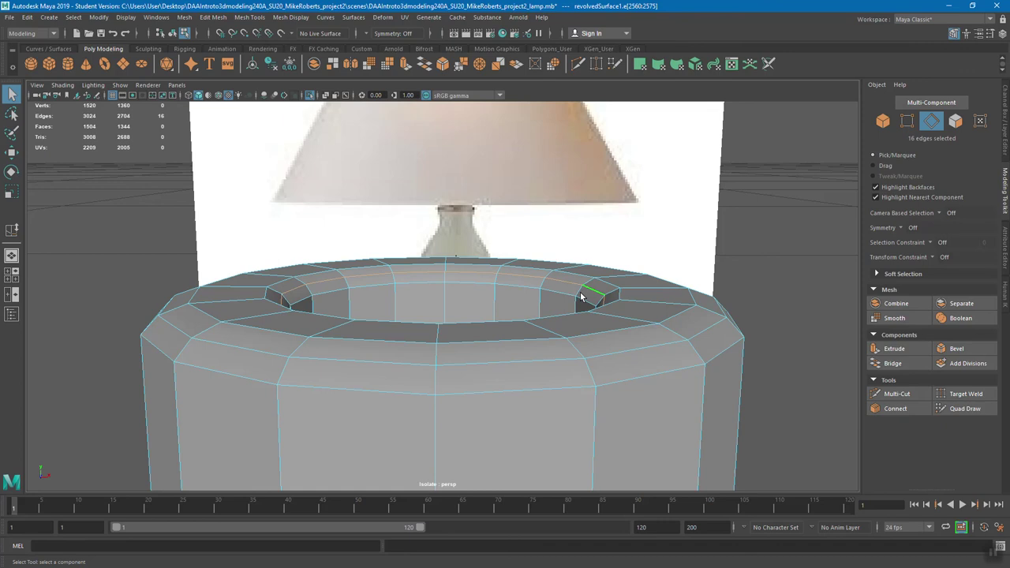
{"action": "left_click", "coordinate": [670, 320]}
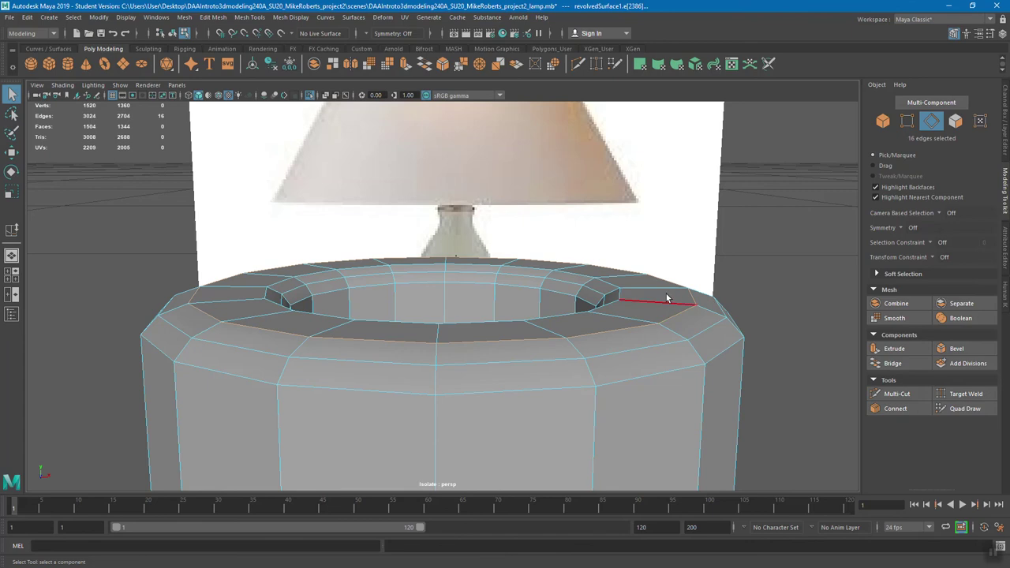
{"action": "left_click", "coordinate": [249, 18]}
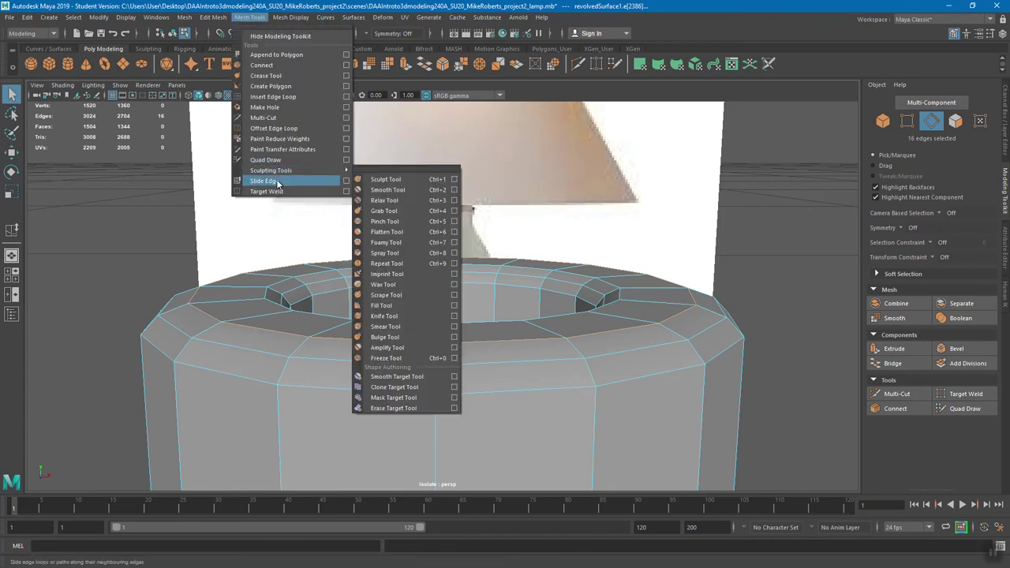
{"action": "left_click", "coordinate": [742, 311]}
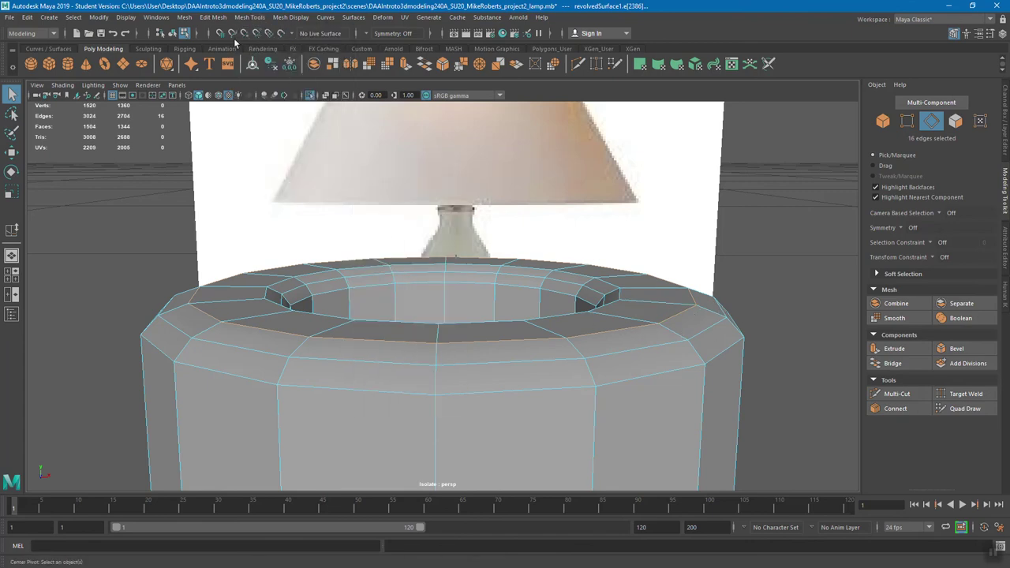
{"action": "left_click", "coordinate": [250, 17]}
{"action": "left_click", "coordinate": [286, 187]}
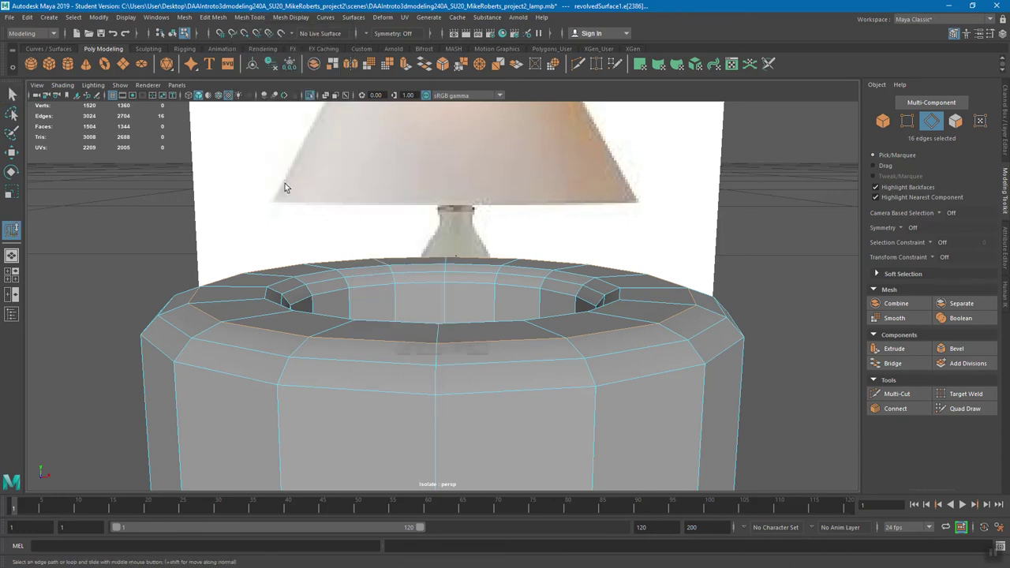
{"action": "middle_click_drag", "start_coordinate": [756, 314], "coordinate": [743, 286]}
{"action": "key", "text": "q"}
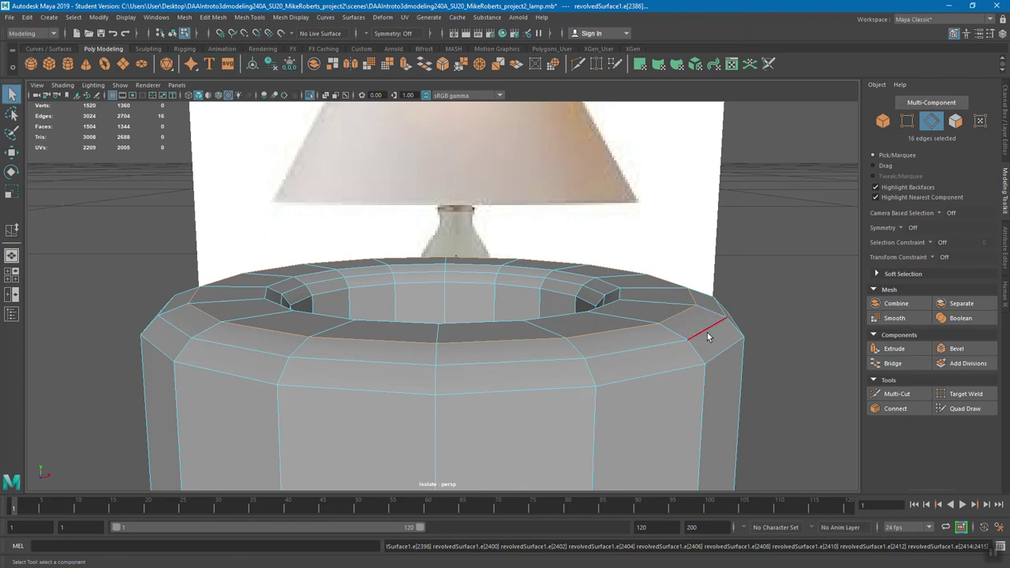
{"action": "left_click", "coordinate": [249, 17]}
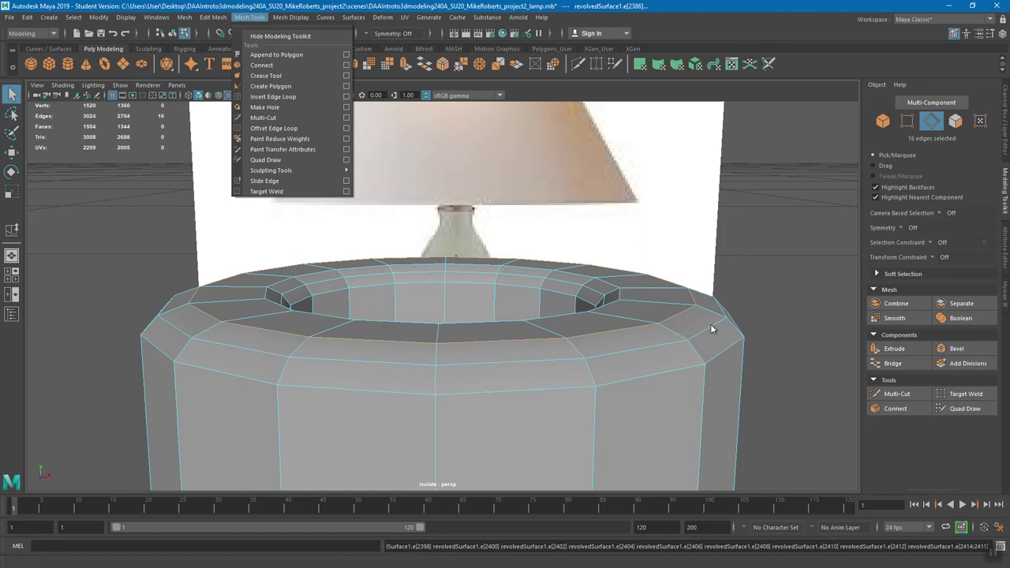
Return the lamp base mesh to object mode and clear the selection
{"action": "right_click_drag", "start_coordinate": [733, 330], "coordinate": [714, 327], "text": "alt"}
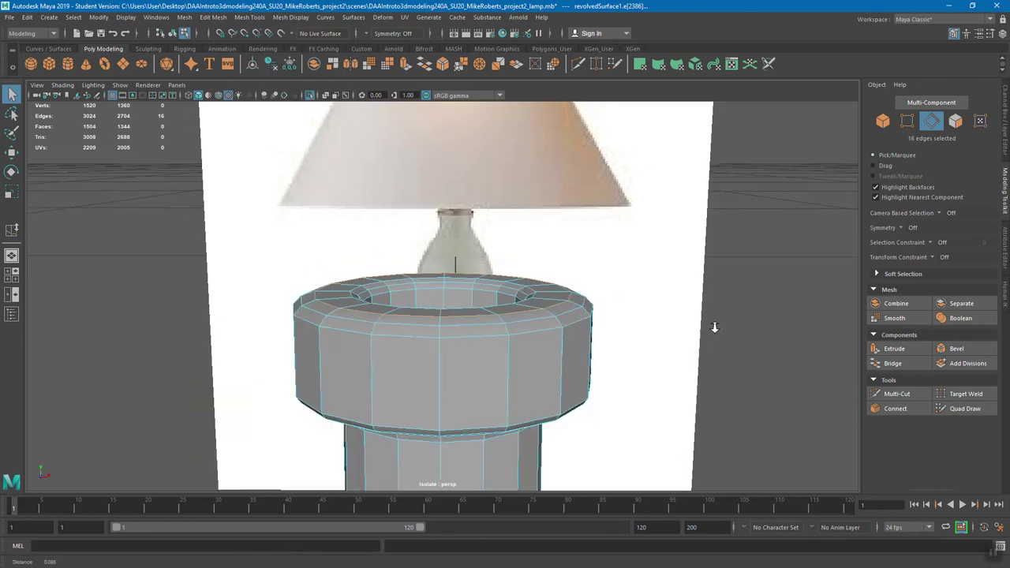
{"action": "middle_click_drag", "start_coordinate": [702, 327], "coordinate": [699, 296], "text": "alt"}
{"action": "left_click_drag", "start_coordinate": [698, 295], "coordinate": [469, 224], "text": "alt"}
{"action": "right_click", "coordinate": [469, 223]}
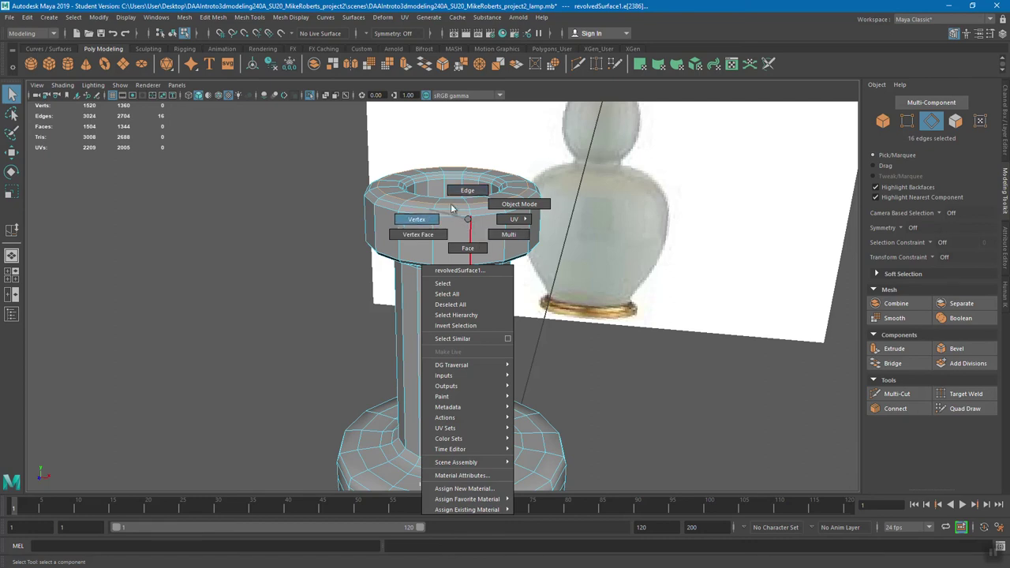
{"action": "left_click", "coordinate": [519, 204]}
{"action": "left_click", "coordinate": [574, 348]}
Select the whole lamp base mesh in object mode, framed closely on its top collar
{"action": "left_click_drag", "start_coordinate": [574, 348], "coordinate": [506, 299], "text": "alt"}
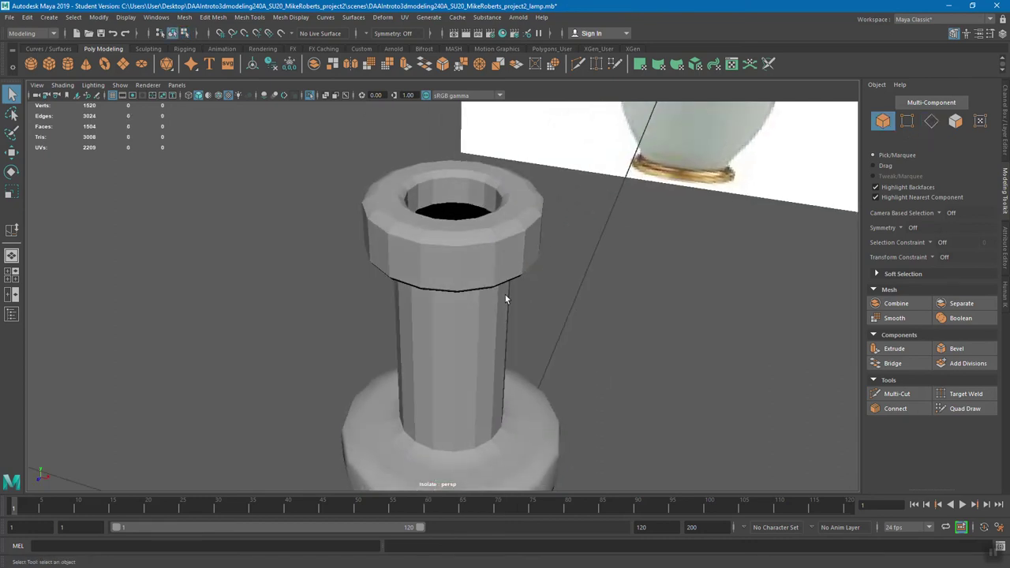
{"action": "left_click_drag", "start_coordinate": [551, 329], "coordinate": [506, 301], "text": "alt"}
{"action": "left_click_drag", "start_coordinate": [490, 218], "coordinate": [523, 215], "text": "alt"}
{"action": "mouse_move", "coordinate": [523, 215]}
{"action": "right_mouse_down", "text": "alt"}
{"action": "mouse_move", "coordinate": [533, 245]}
{"action": "mouse_move", "coordinate": [528, 217]}
{"action": "right_mouse_up", "text": "alt"}
{"action": "left_click_drag", "start_coordinate": [528, 217], "coordinate": [555, 239], "text": "alt"}
{"action": "mouse_move", "coordinate": [551, 258]}
{"action": "middle_mouse_down", "text": "alt"}
{"action": "mouse_move", "coordinate": [547, 242]}
{"action": "mouse_move", "coordinate": [560, 242]}
{"action": "middle_mouse_up", "text": "alt"}
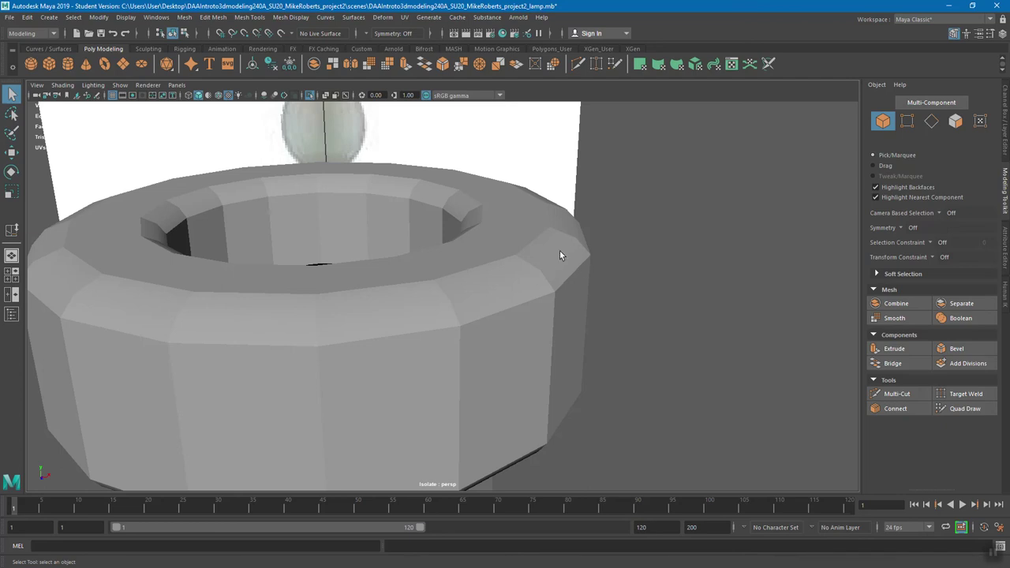
{"action": "left_click", "coordinate": [560, 251]}
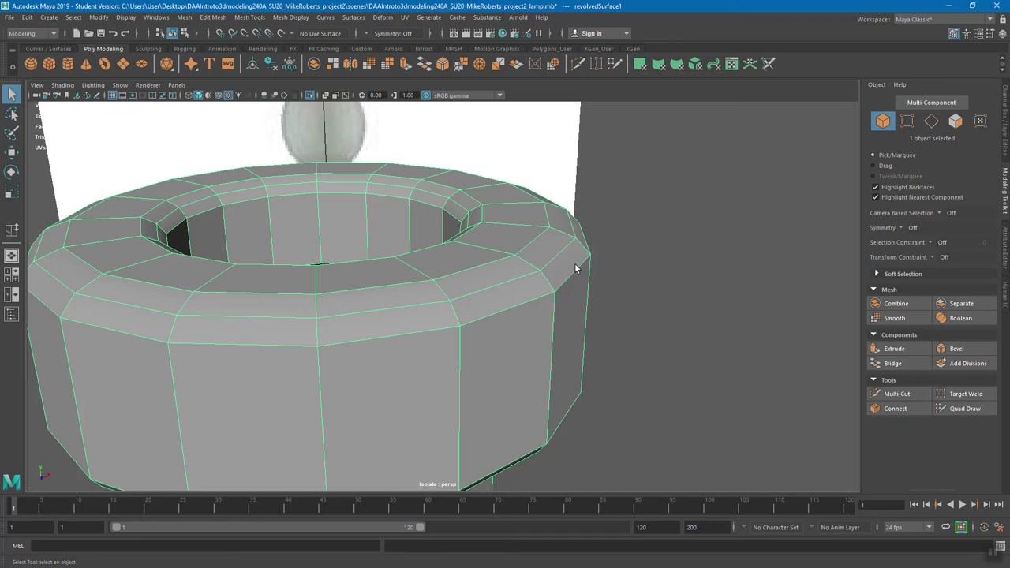
Check the angle setting in the Soften/Harden Edges options for the lamp base mesh, and close them without applying
{"action": "left_click", "coordinate": [291, 18]}
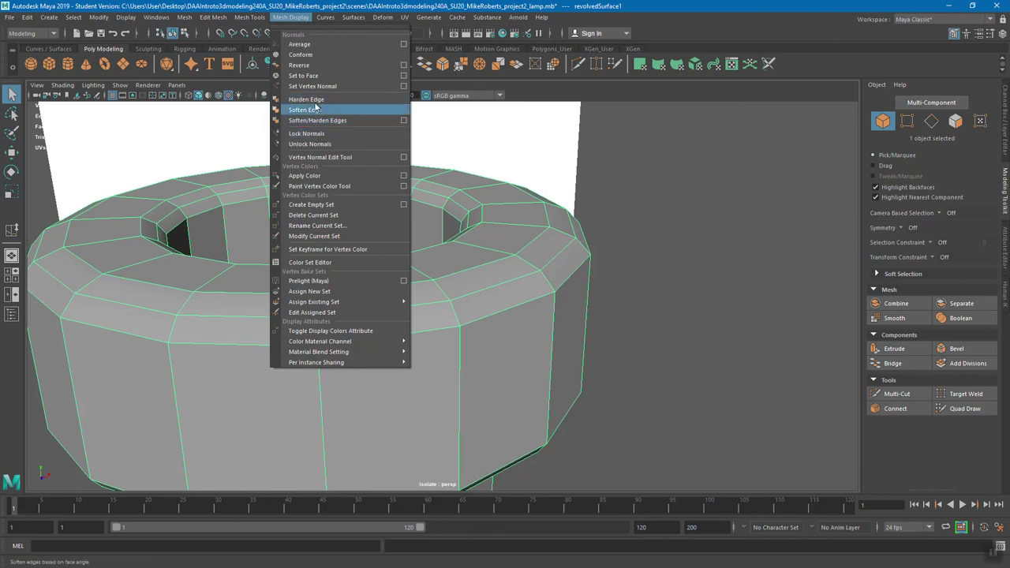
{"action": "left_click", "coordinate": [404, 120]}
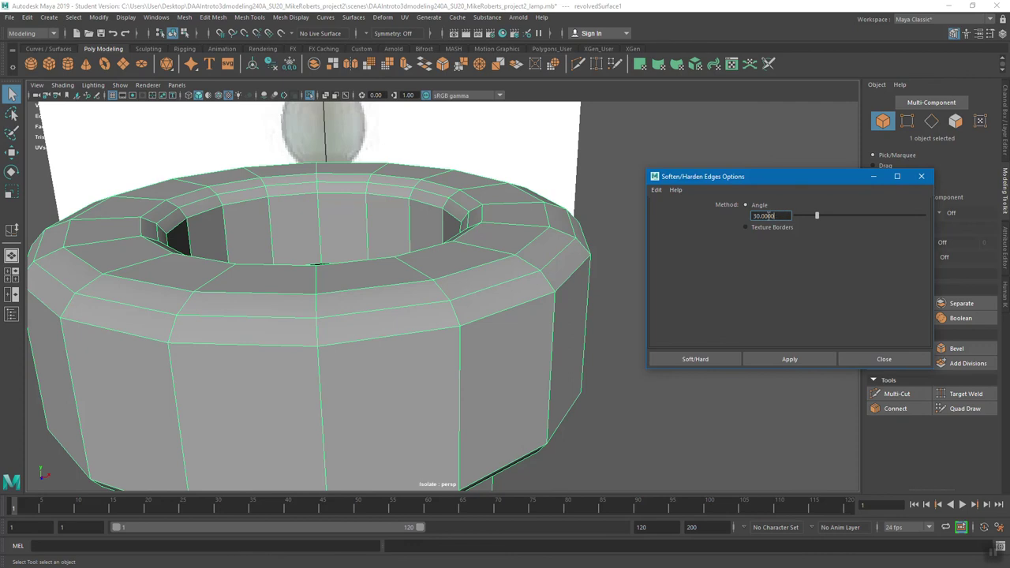
{"action": "left_click", "coordinate": [880, 360]}
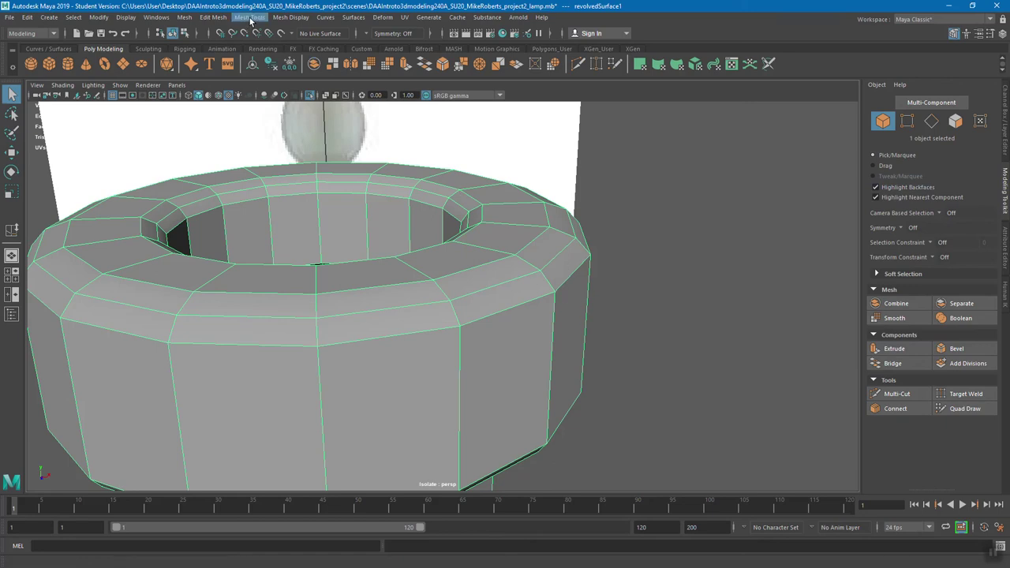
Apply Soften Edge to the entire lamp base mesh and clear the selection
{"action": "left_click", "coordinate": [277, 17]}
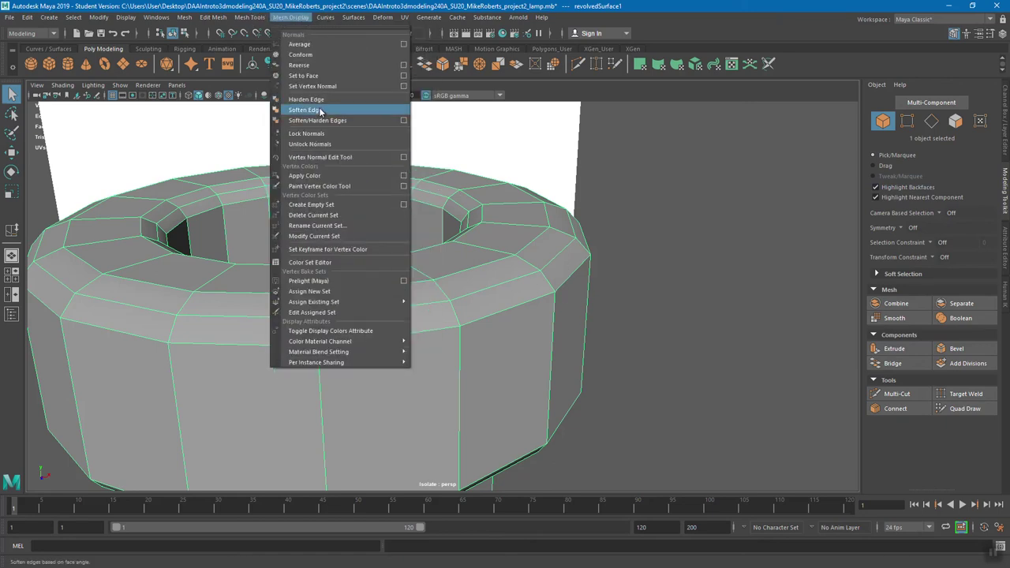
{"action": "left_click", "coordinate": [304, 110]}
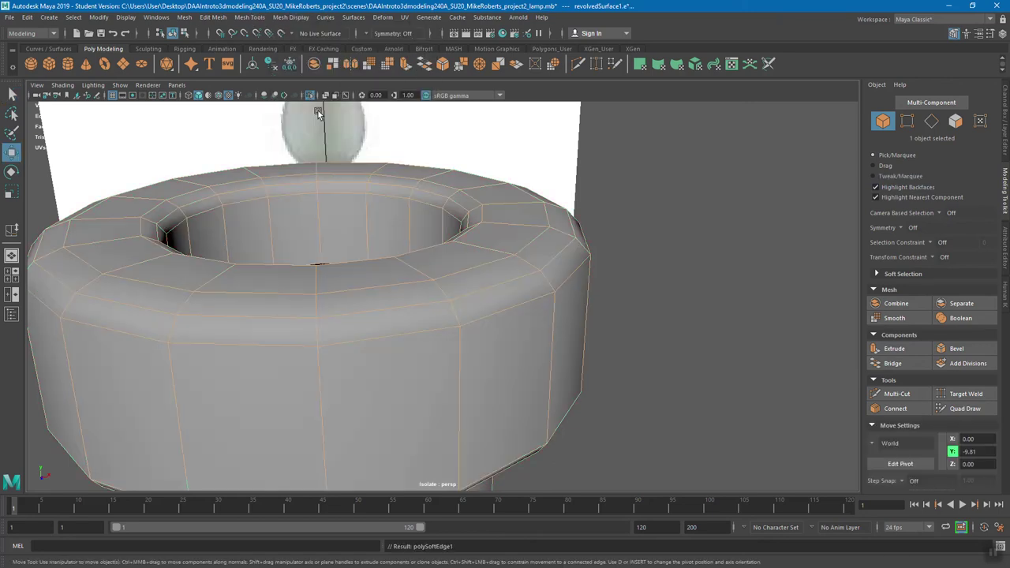
{"action": "left_click", "coordinate": [685, 253]}
Examine the shading and silhouette of the softened collar and tube from several angles, with the mesh wireframe highlighted
{"action": "scroll", "coordinate": [474, 229], "scroll_direction": "down", "scroll_amount": 5}
{"action": "mouse_move", "coordinate": [507, 237]}
{"action": "left_mouse_down", "text": "alt"}
{"action": "mouse_move", "coordinate": [513, 210]}
{"action": "mouse_move", "coordinate": [514, 224]}
{"action": "left_mouse_up", "text": "alt"}
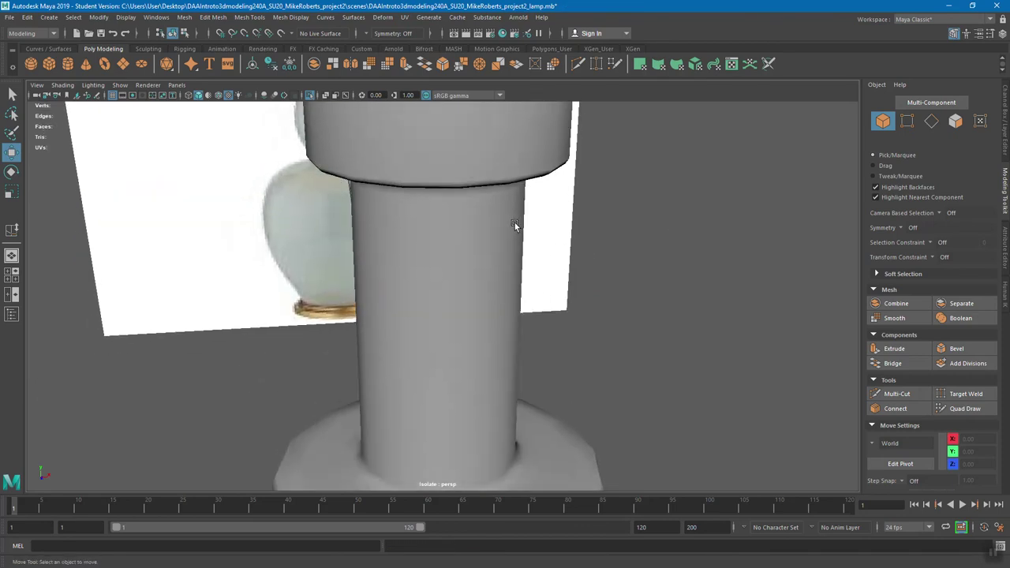
{"action": "middle_click_drag", "start_coordinate": [514, 223], "coordinate": [519, 234], "text": "alt"}
{"action": "right_click_drag", "start_coordinate": [520, 234], "coordinate": [540, 245], "text": "alt"}
{"action": "left_click", "coordinate": [581, 230]}
{"action": "mouse_move", "coordinate": [582, 231]}
{"action": "left_mouse_down", "text": "alt"}
{"action": "mouse_move", "coordinate": [597, 260]}
{"action": "mouse_move", "coordinate": [590, 219]}
{"action": "mouse_move", "coordinate": [635, 206]}
{"action": "mouse_move", "coordinate": [633, 223]}
{"action": "mouse_move", "coordinate": [570, 254]}
{"action": "mouse_move", "coordinate": [572, 239]}
{"action": "left_mouse_up", "text": "alt"}
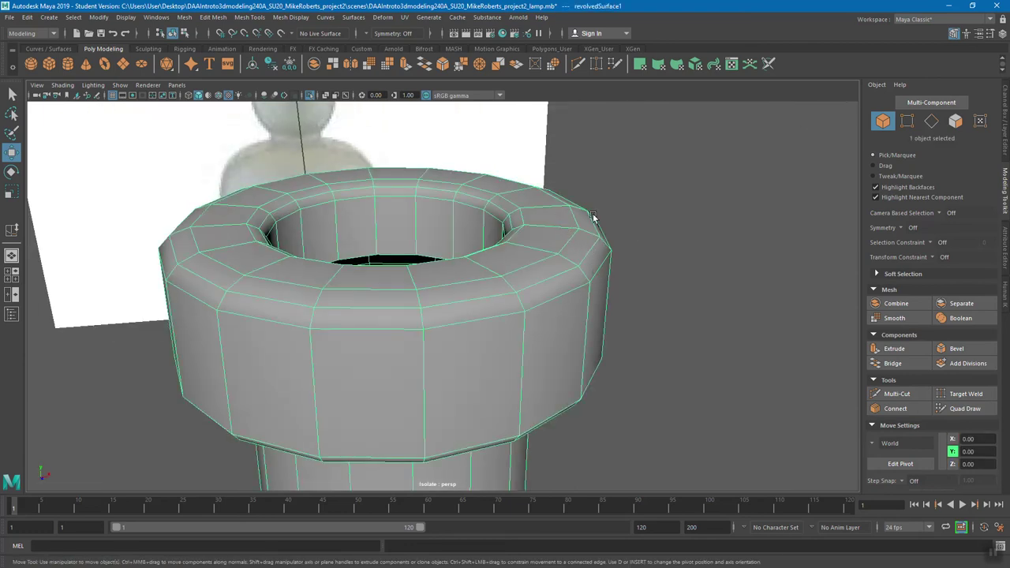
{"action": "left_click_drag", "start_coordinate": [586, 260], "coordinate": [605, 234], "text": "alt"}
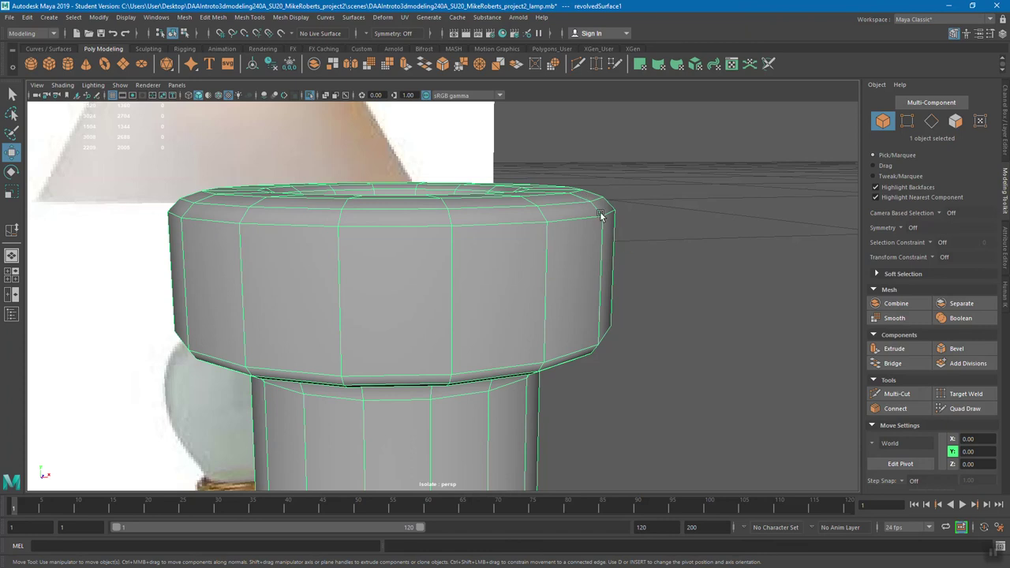
{"action": "left_click_drag", "start_coordinate": [602, 220], "coordinate": [591, 232], "text": "alt"}
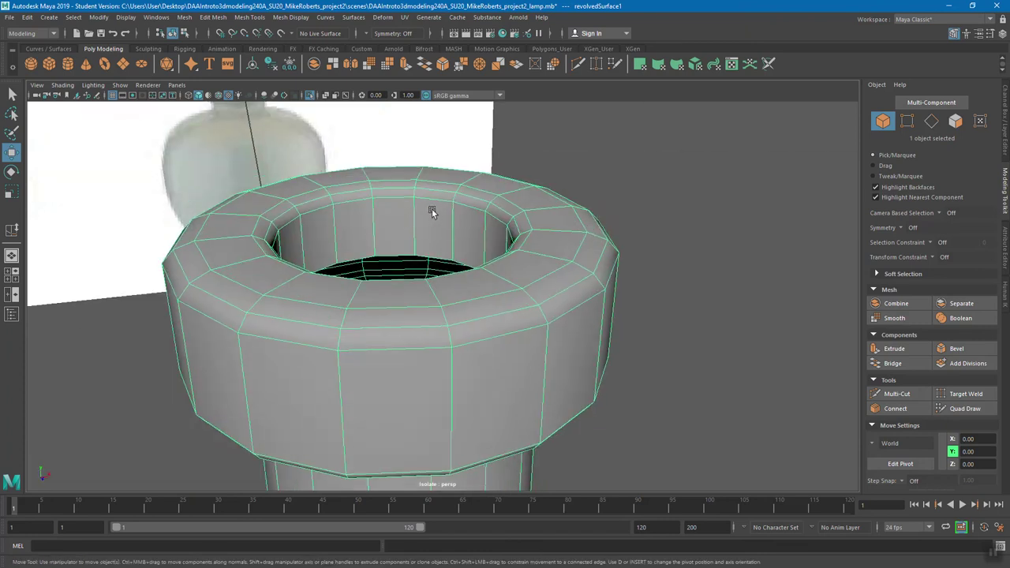
{"action": "right_click_drag", "start_coordinate": [671, 186], "coordinate": [557, 270], "text": "alt"}
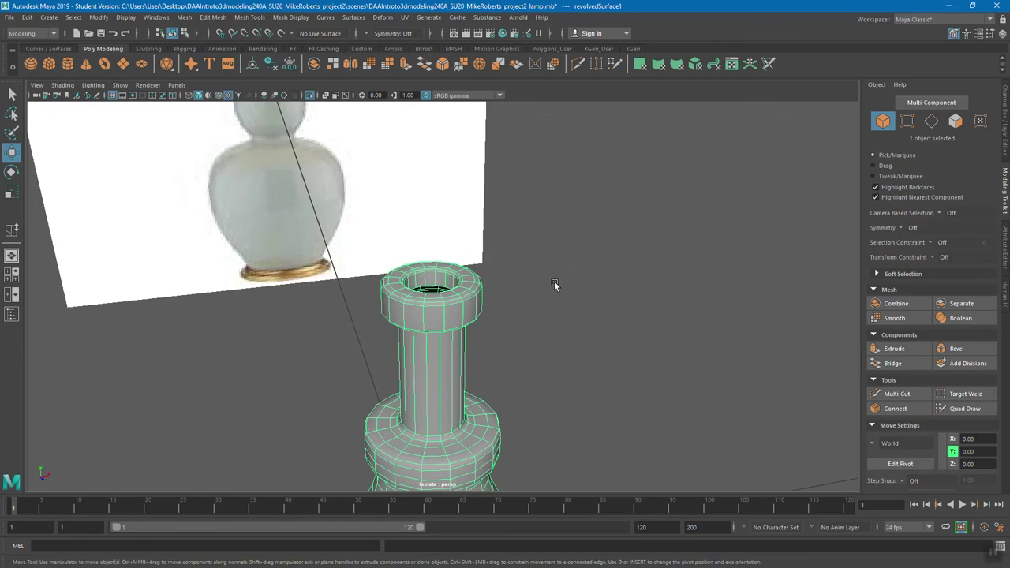
{"action": "left_click_drag", "start_coordinate": [557, 313], "coordinate": [533, 321], "text": "alt"}
{"action": "right_click_drag", "start_coordinate": [534, 320], "coordinate": [474, 305], "text": "alt"}
{"action": "middle_click_drag", "start_coordinate": [474, 305], "coordinate": [465, 217], "text": "alt"}
Reselect the lamp base mesh with the Select tool and turn off Isolate Select to show the complete lamp
{"action": "left_click", "coordinate": [519, 264]}
{"action": "key", "text": "q"}
{"action": "left_click_drag", "start_coordinate": [502, 290], "coordinate": [310, 117], "text": "alt"}
{"action": "left_click", "coordinate": [455, 241]}
{"action": "left_click", "coordinate": [309, 96]}
Frame the full lamp beside its reference image and save the scene, accepting the Student Version notice
{"action": "left_click_drag", "start_coordinate": [426, 228], "coordinate": [401, 136], "text": "alt"}
{"action": "right_click_drag", "start_coordinate": [401, 158], "coordinate": [334, 187], "text": "alt"}
{"action": "middle_click_drag", "start_coordinate": [434, 228], "coordinate": [430, 193], "text": "alt"}
{"action": "left_click_drag", "start_coordinate": [430, 192], "coordinate": [434, 224], "text": "alt"}
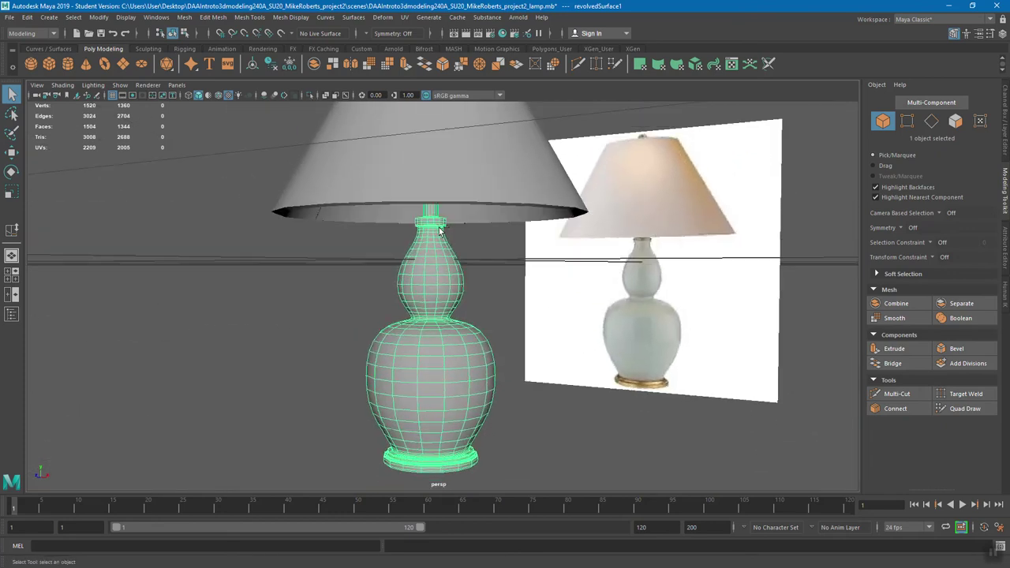
{"action": "key", "text": "ctrl+s"}
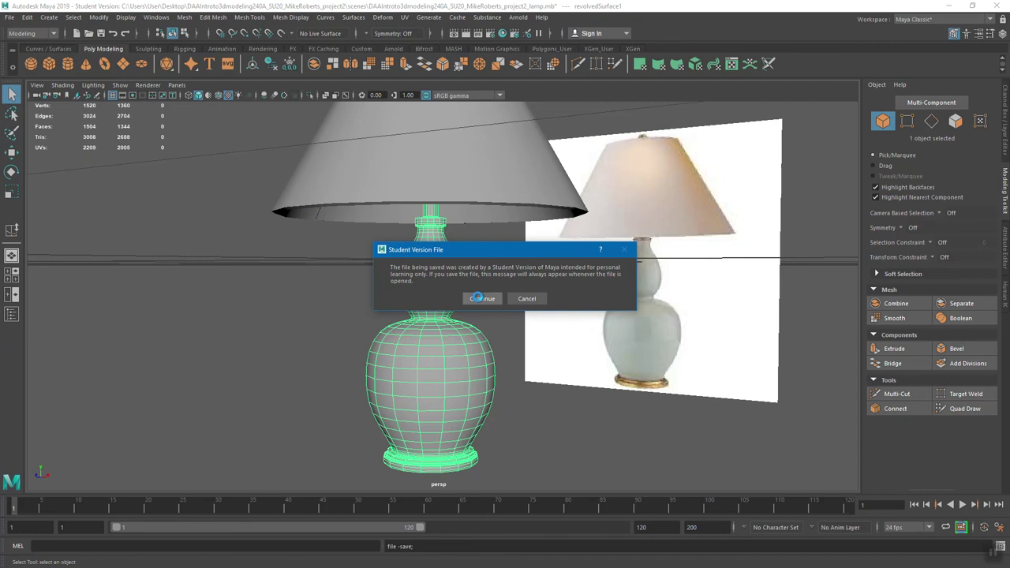
{"action": "left_click", "coordinate": [478, 298]}
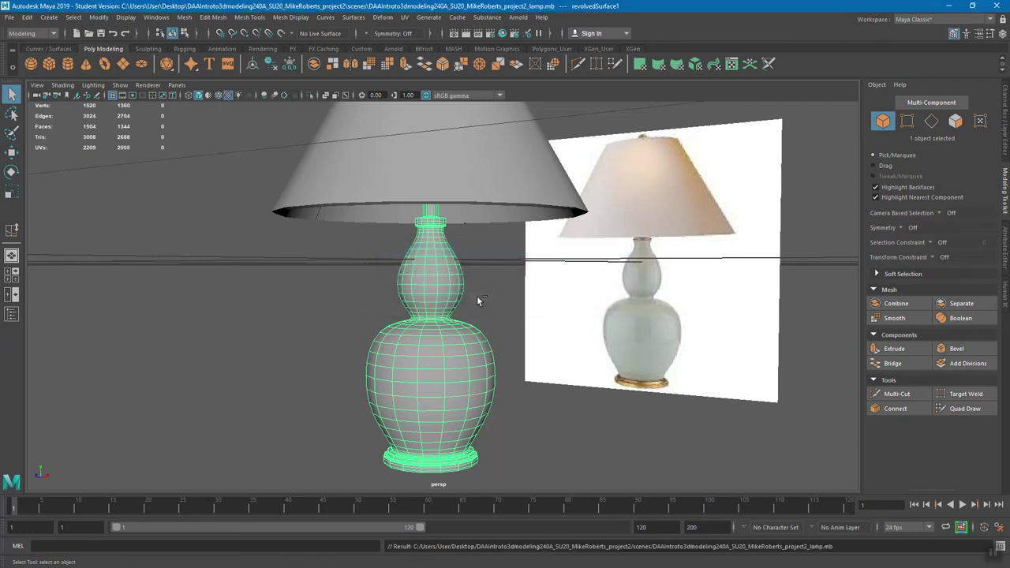